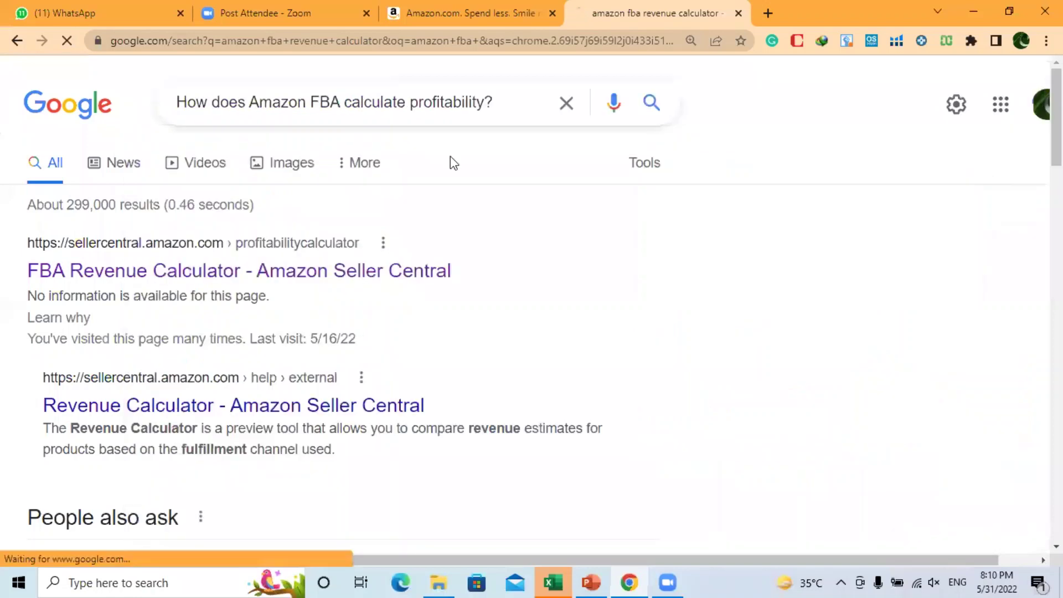
# Return to the new tab page and search Google for "amazon fba revenue calculator".
pyautogui.hotkey('alt', 'Left')
pyautogui.hotkey('alt', 'Left')
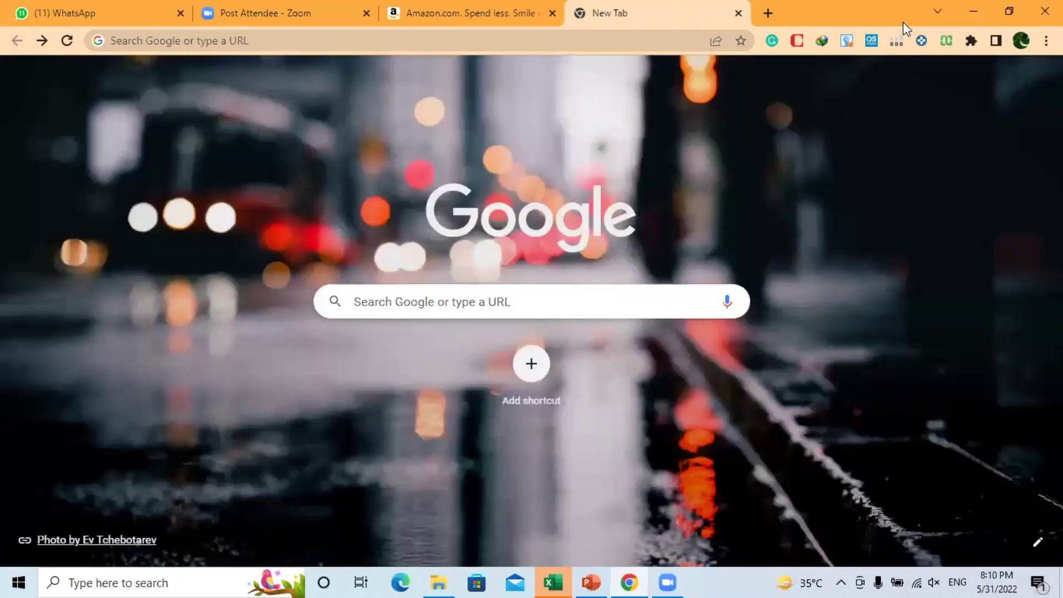
pyautogui.click(229, 41)
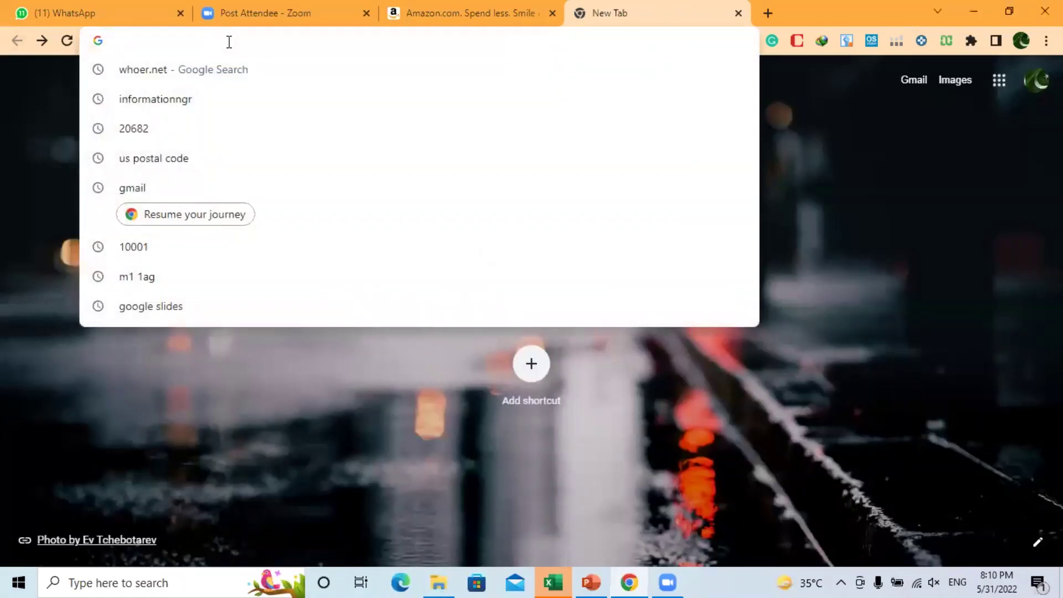
pyautogui.write('amaz')
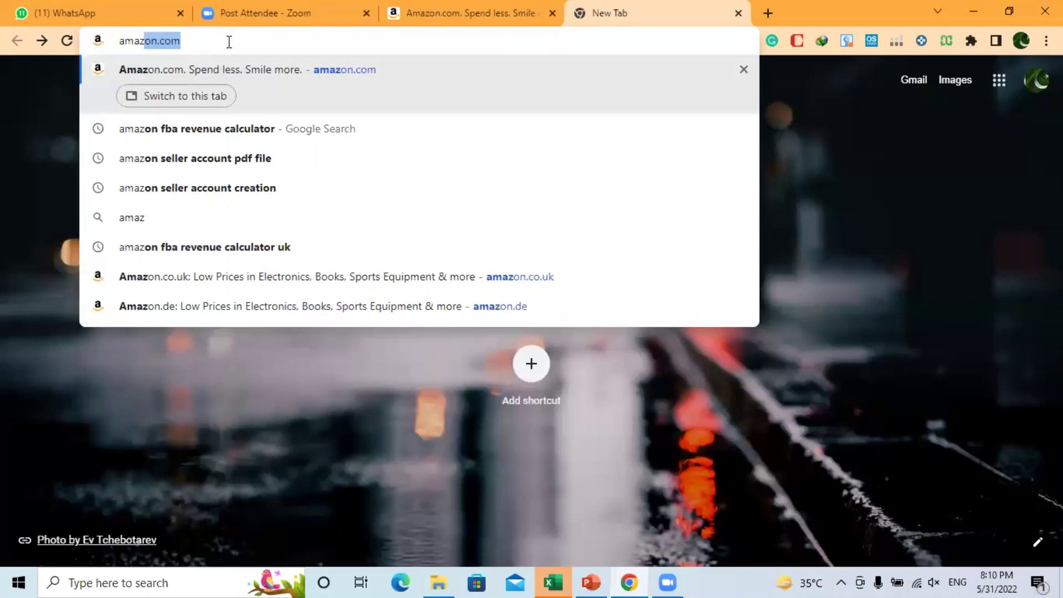
pyautogui.click(144, 129)
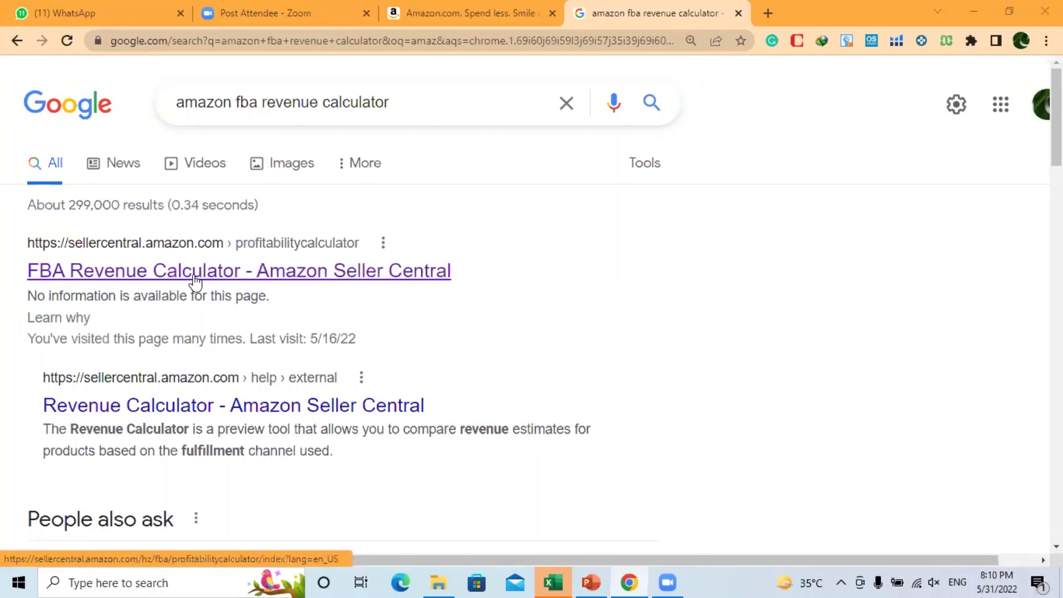
# Open the FBA Revenue Calculator result on Amazon Seller Central and continue as guest.
pyautogui.click(149, 282)
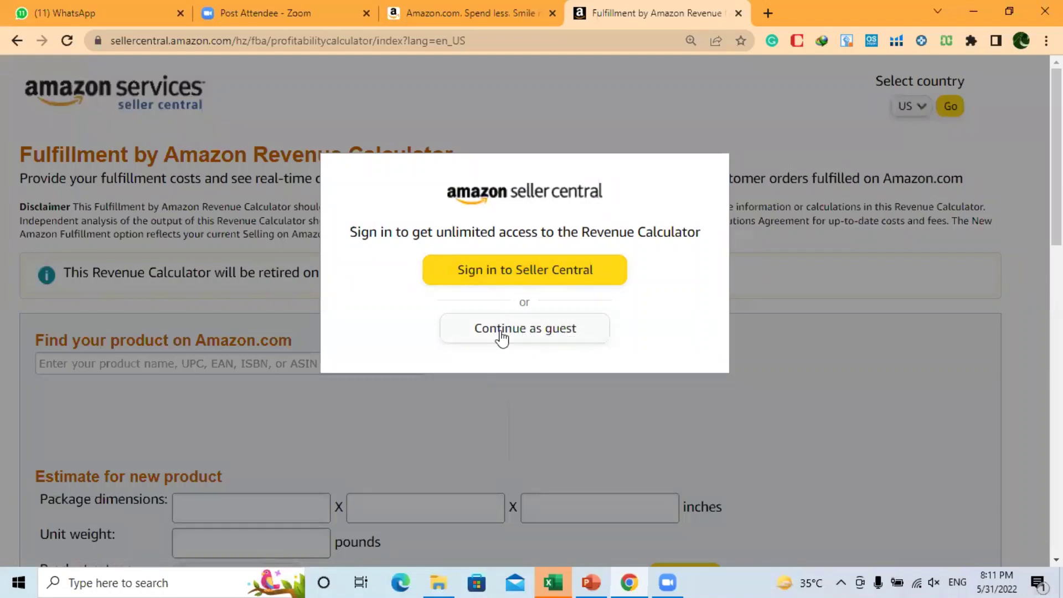
pyautogui.click(530, 334)
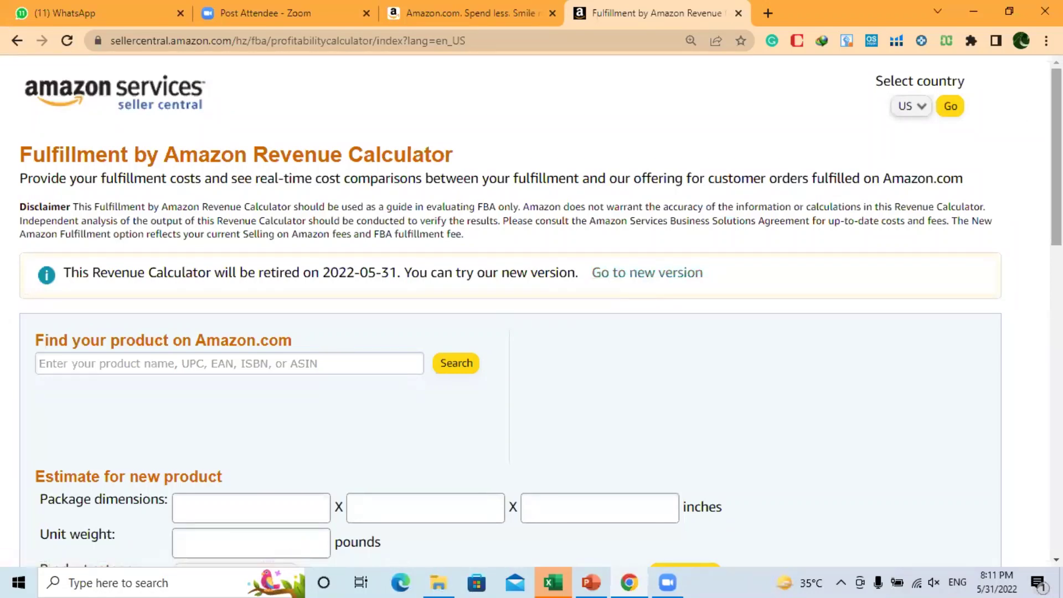
pyautogui.scroll(-1, 532, 316)
pyautogui.scroll(-3, 532, 310)
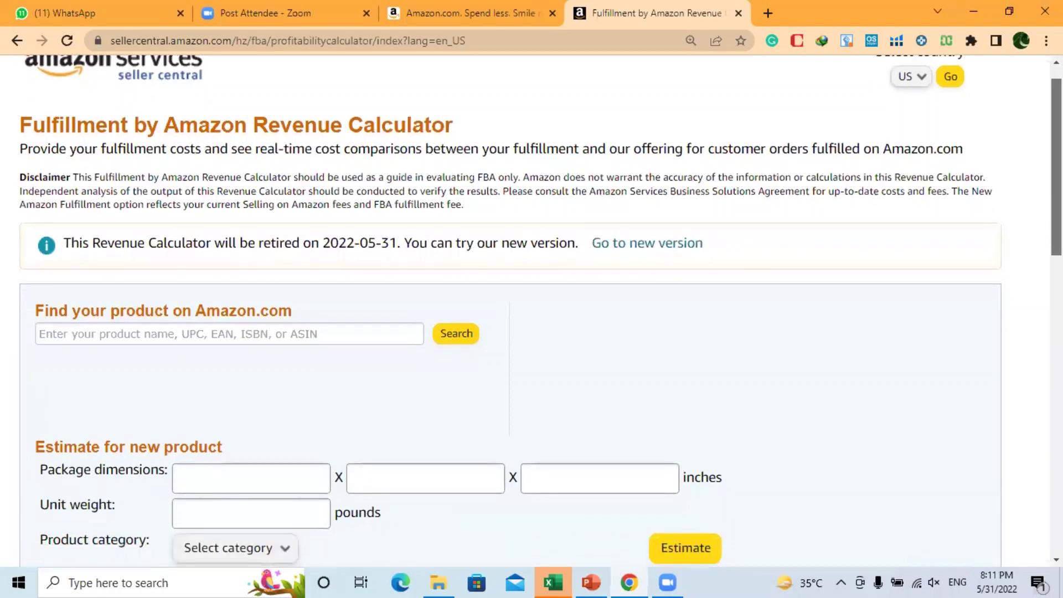
pyautogui.scroll(4, 936, 99)
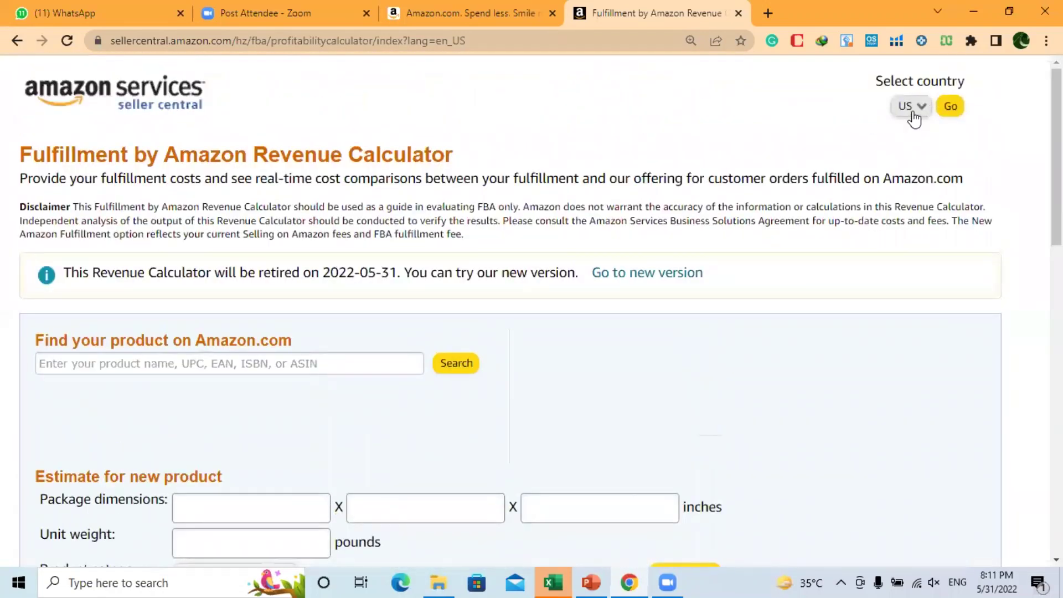
# Choose US as the country for the revenue calculator.
pyautogui.scroll(-1, 531, 310)
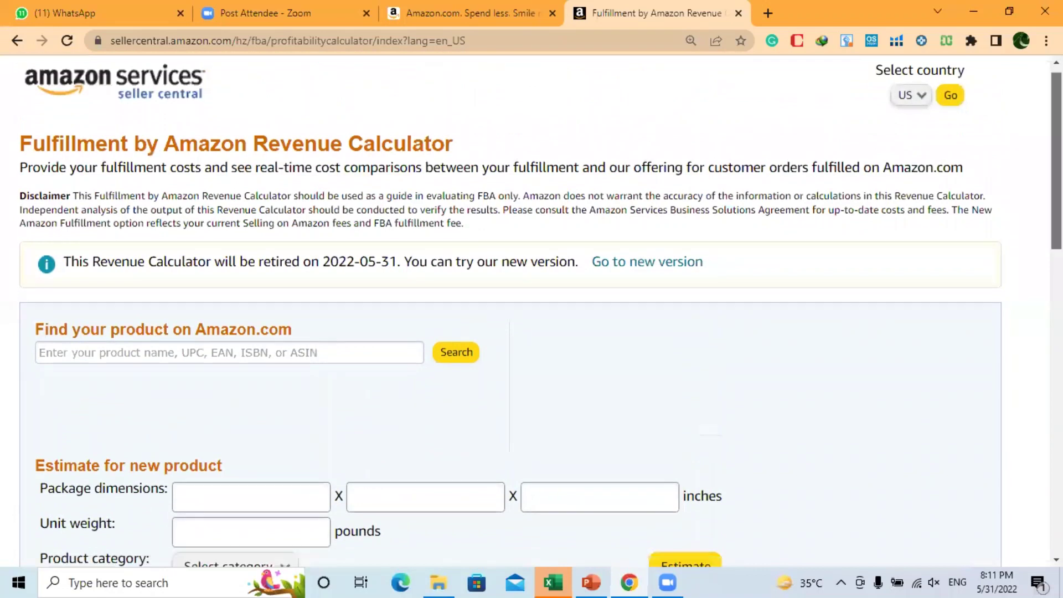
pyautogui.scroll(-2, 531, 310)
pyautogui.scroll(2, 531, 310)
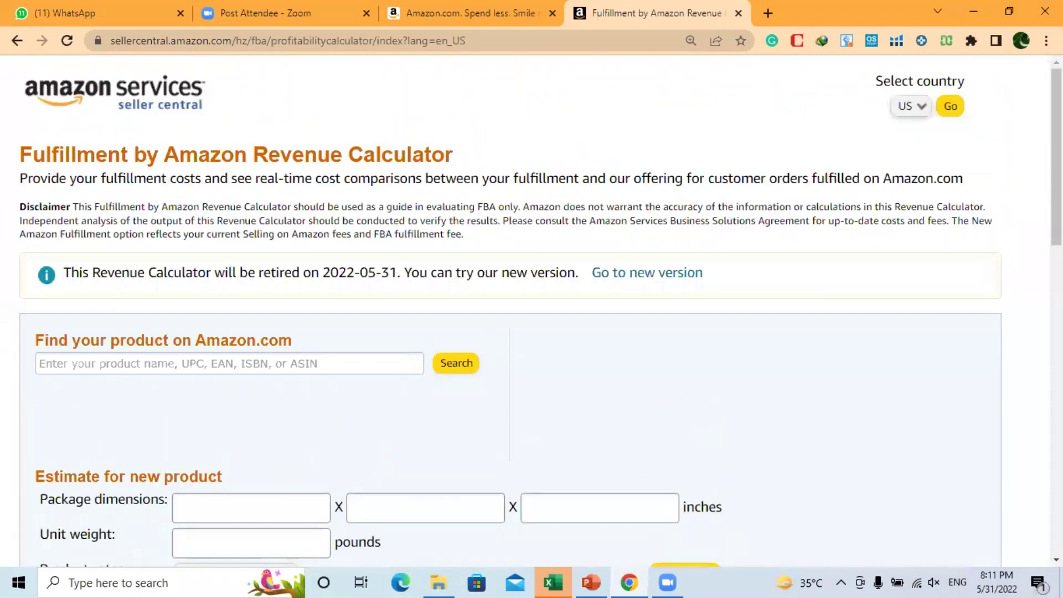
pyautogui.click(913, 107)
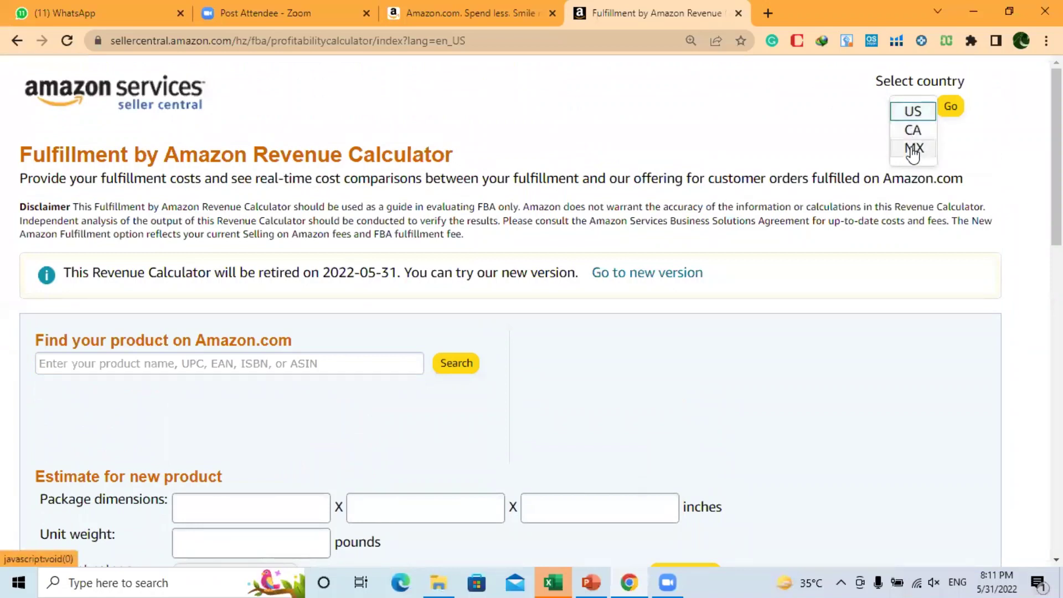
pyautogui.click(893, 113)
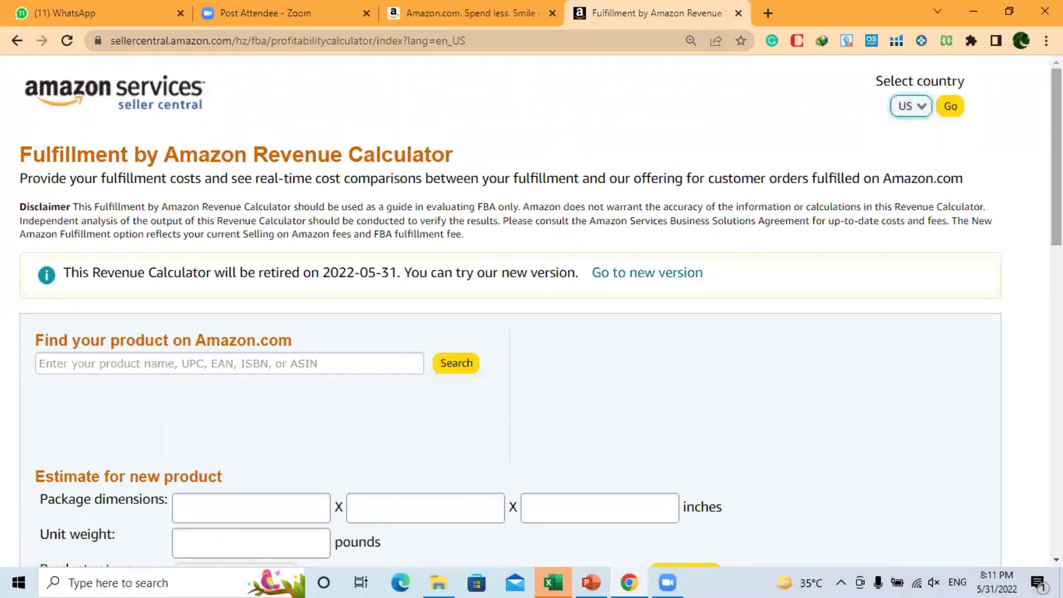
# Highlight the "Find your product on Amazon.com" heading above the calculator's product search.
pyautogui.scroll(-1, 532, 310)
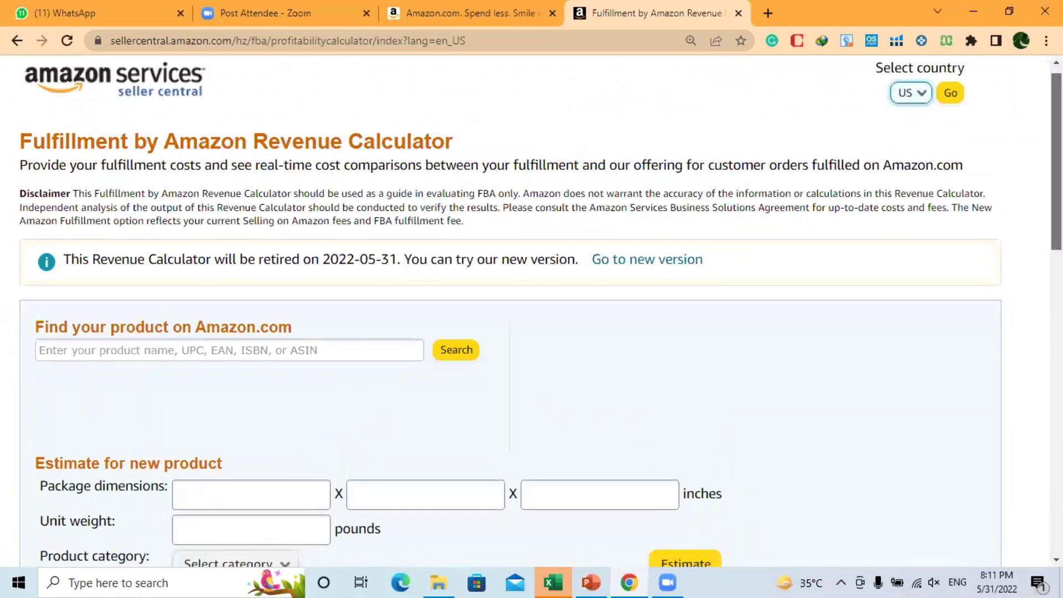
pyautogui.scroll(-2, 357, 114)
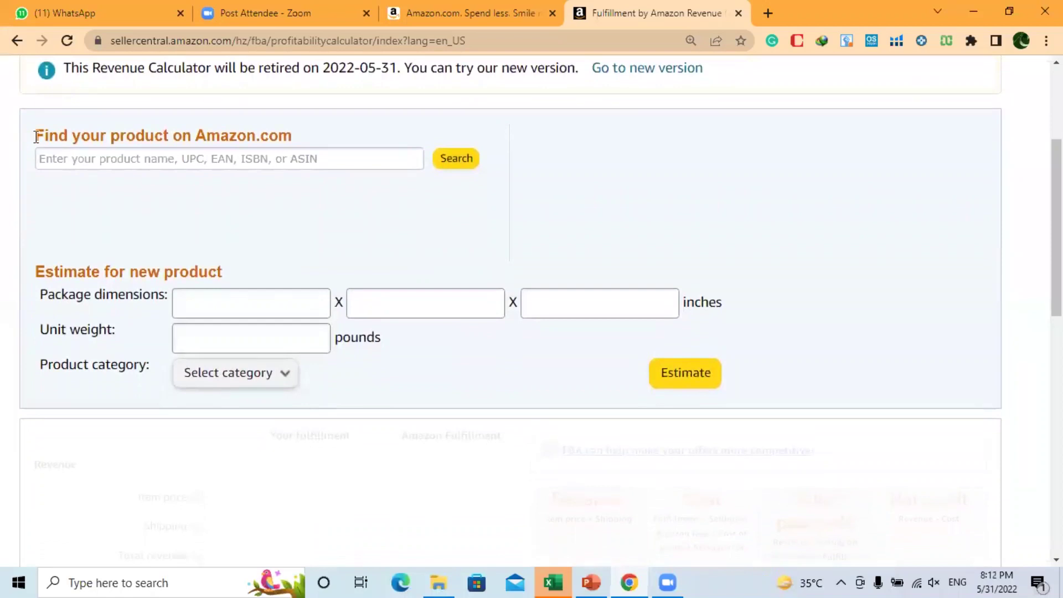
pyautogui.moveTo(35, 135); pyautogui.dragTo(166, 162)
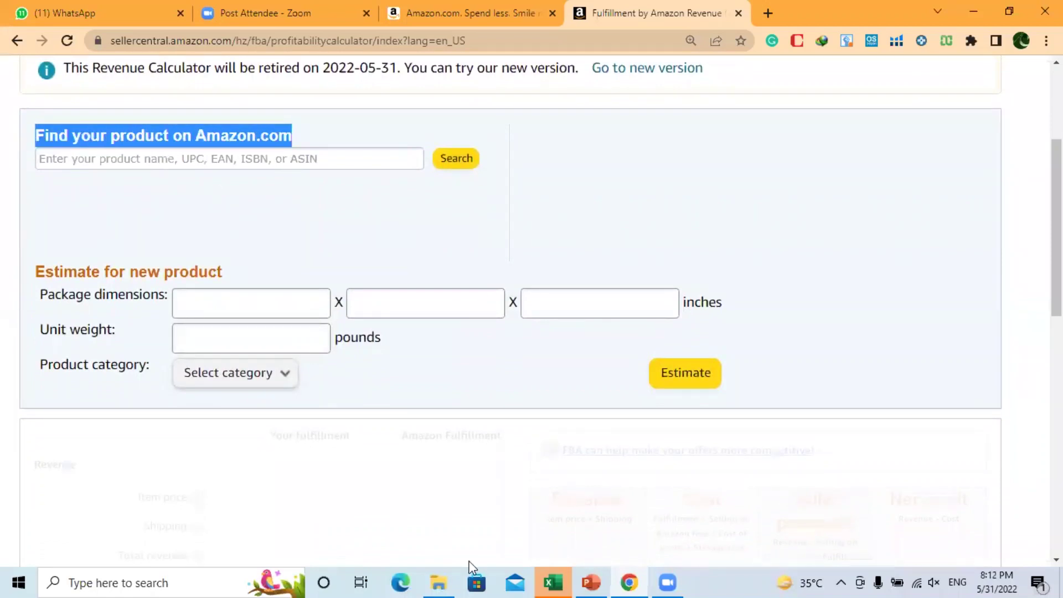
# Switch to the PROFIT CALCULATIONS presentation in PowerPoint and highlight the bullet "Copy ASIN of your Product and Paste it".
pyautogui.click(589, 580)
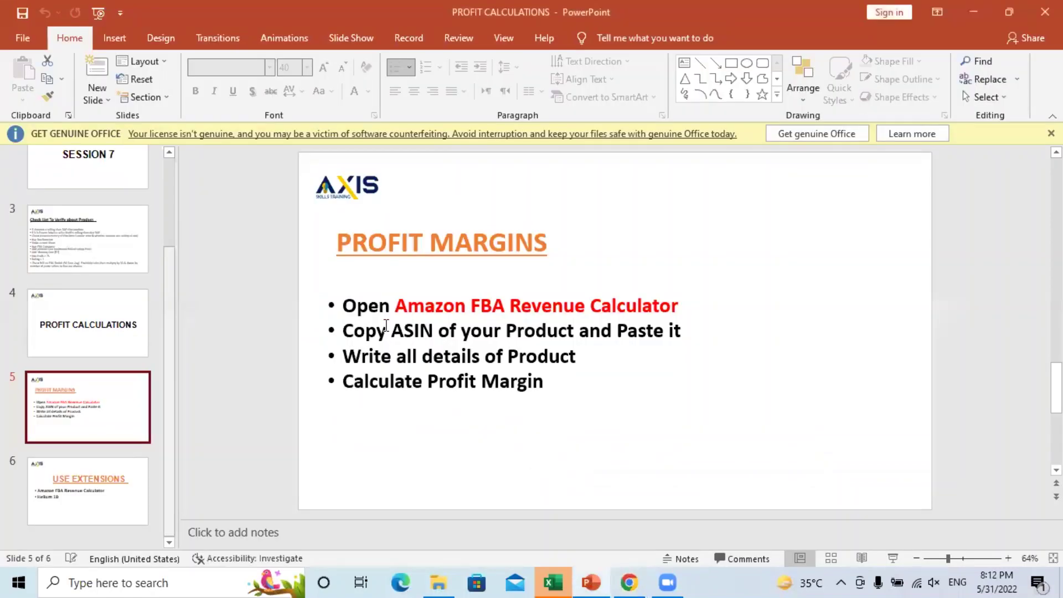
pyautogui.moveTo(342, 331); pyautogui.dragTo(695, 335)
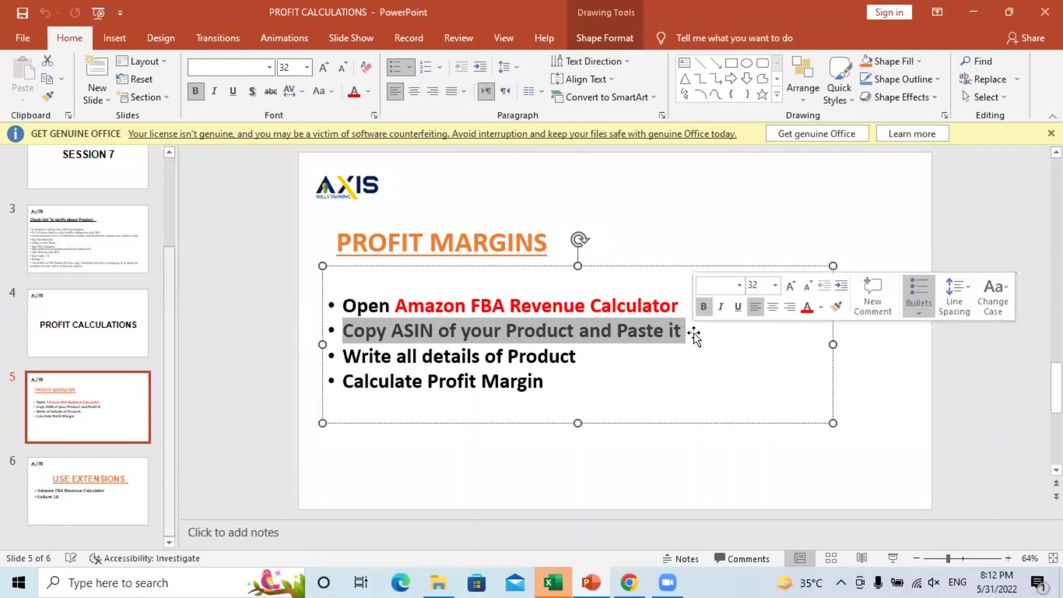
# Switch back to Chrome and open the Best Sellers page on Amazon.com.
pyautogui.click(626, 581)
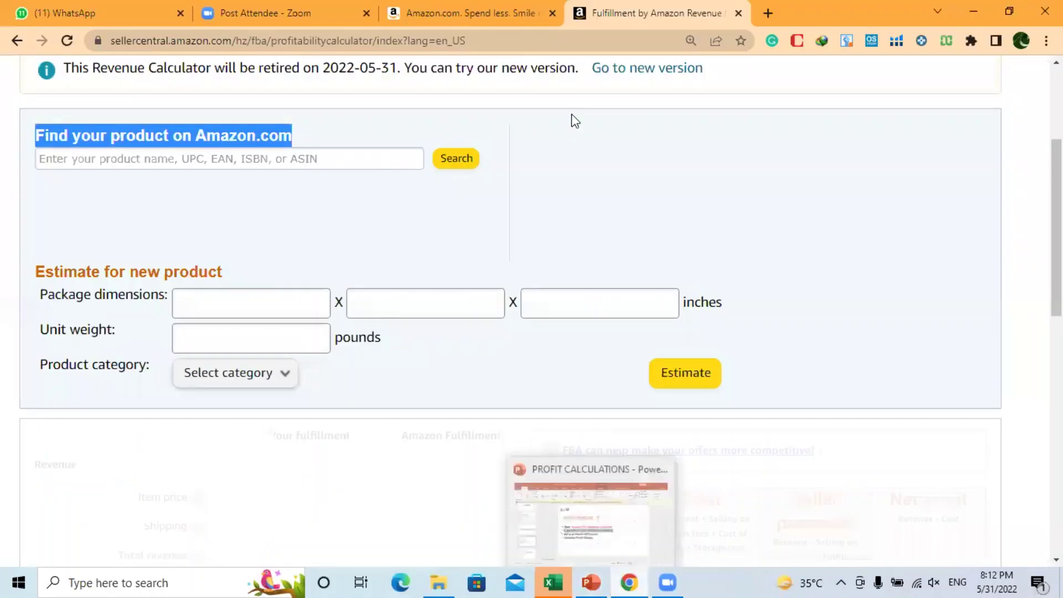
pyautogui.click(414, 11)
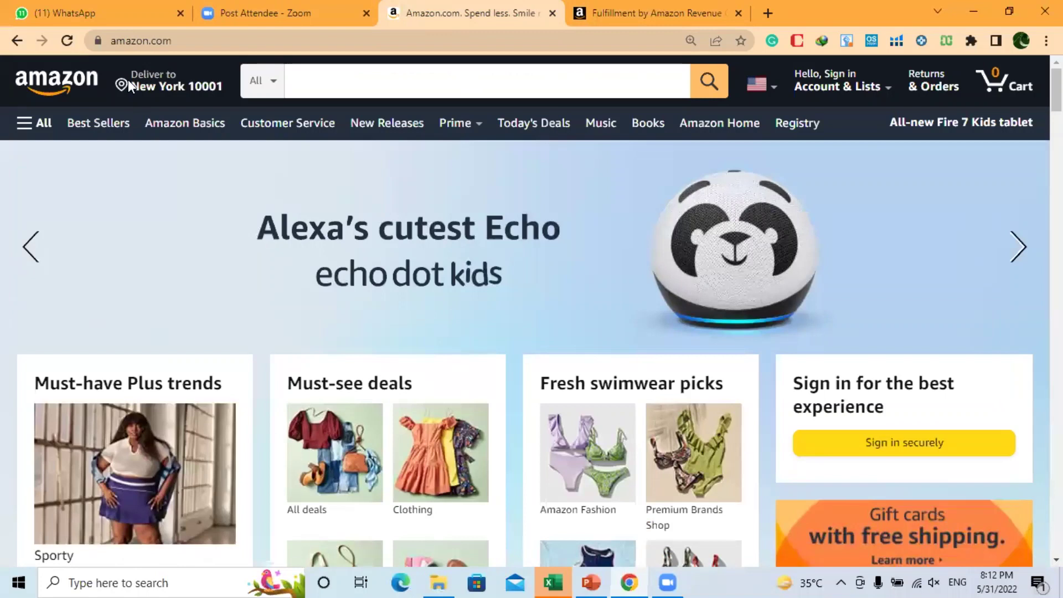
pyautogui.click(80, 126)
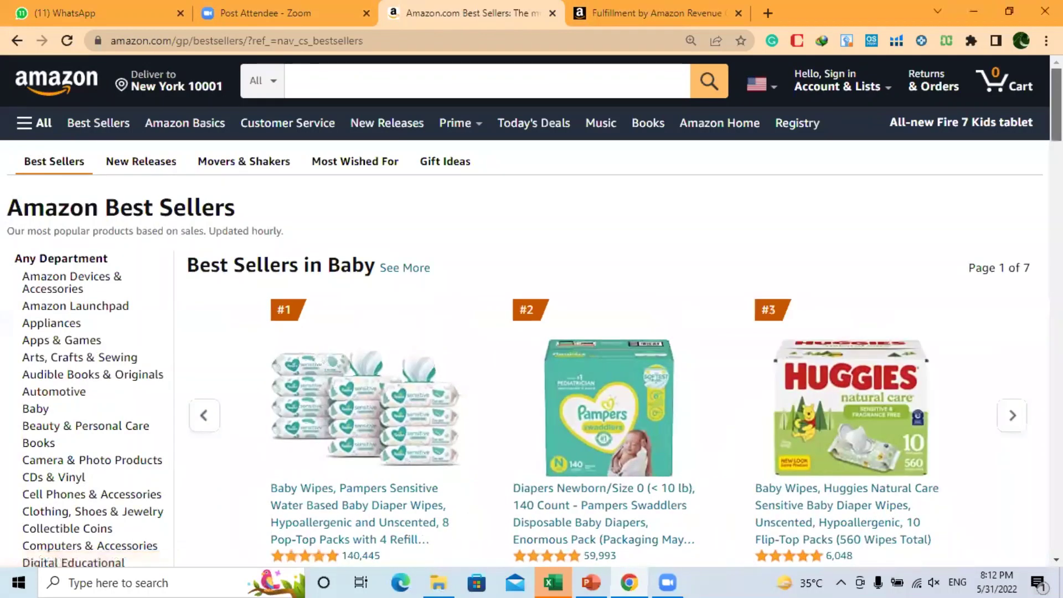
# Open the Home & Kitchen department of Amazon Best Sellers.
pyautogui.scroll(-3, 532, 310)
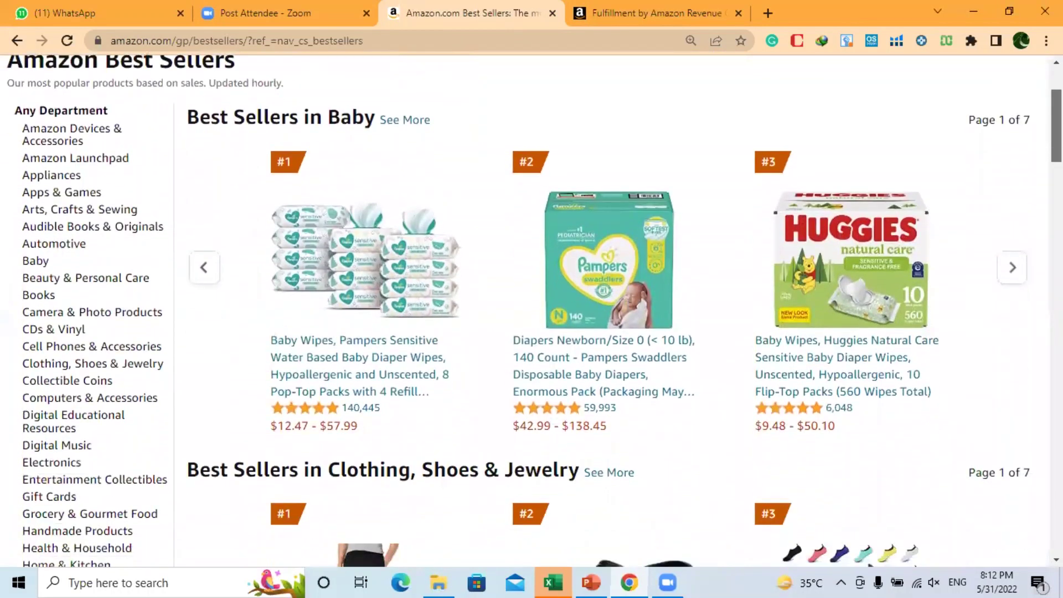
pyautogui.scroll(-1, 1015, 155)
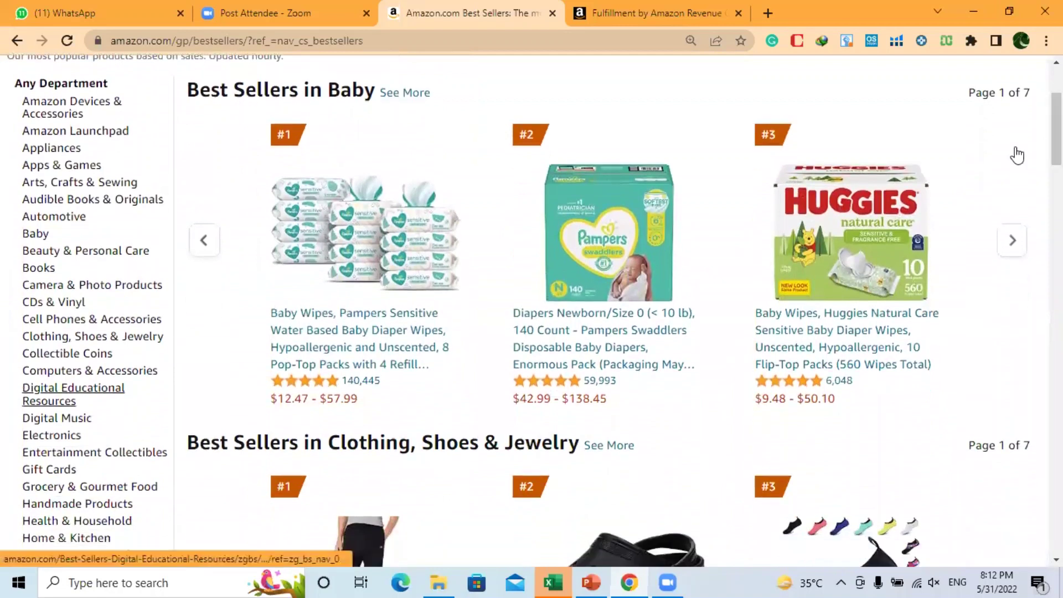
pyautogui.scroll(-1, 1015, 155)
pyautogui.scroll(-3, 148, 276)
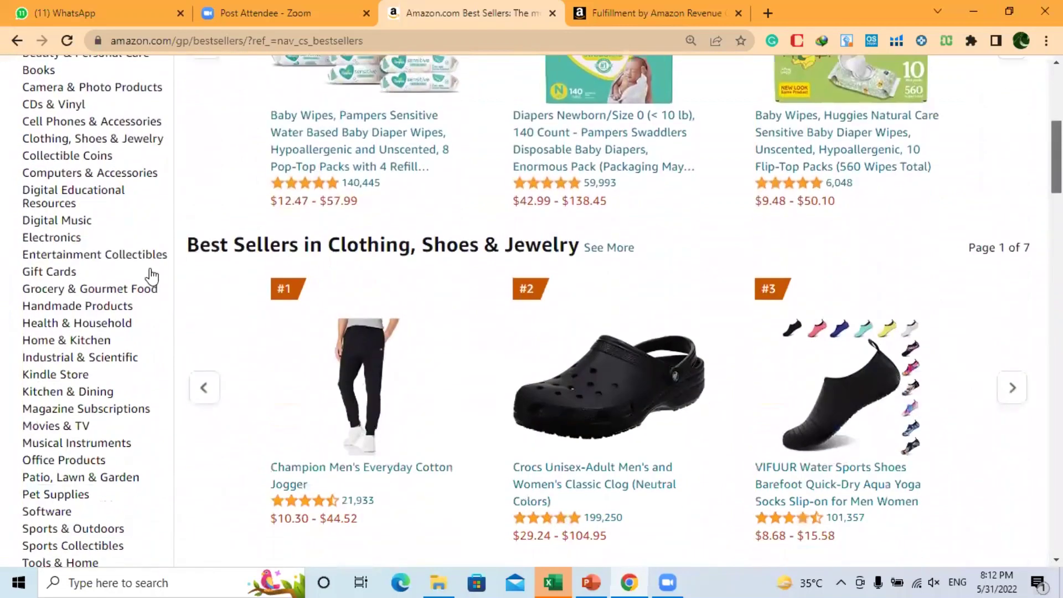
pyautogui.click(41, 339)
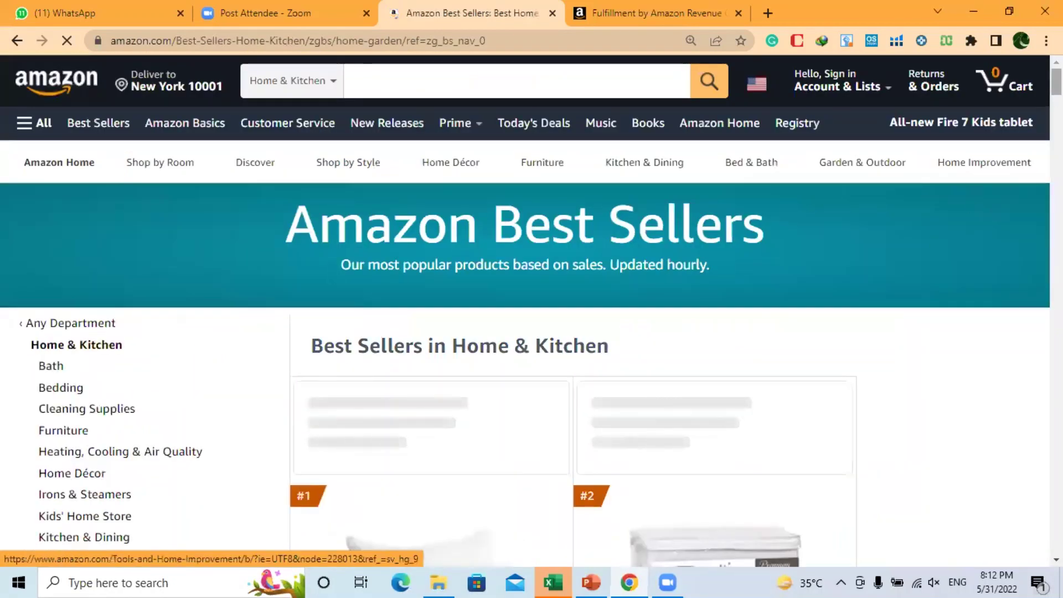
# Browse the Best Sellers in Home & Kitchen list down to the #19 and #20 products to choose a product.
pyautogui.scroll(-5, 531, 310)
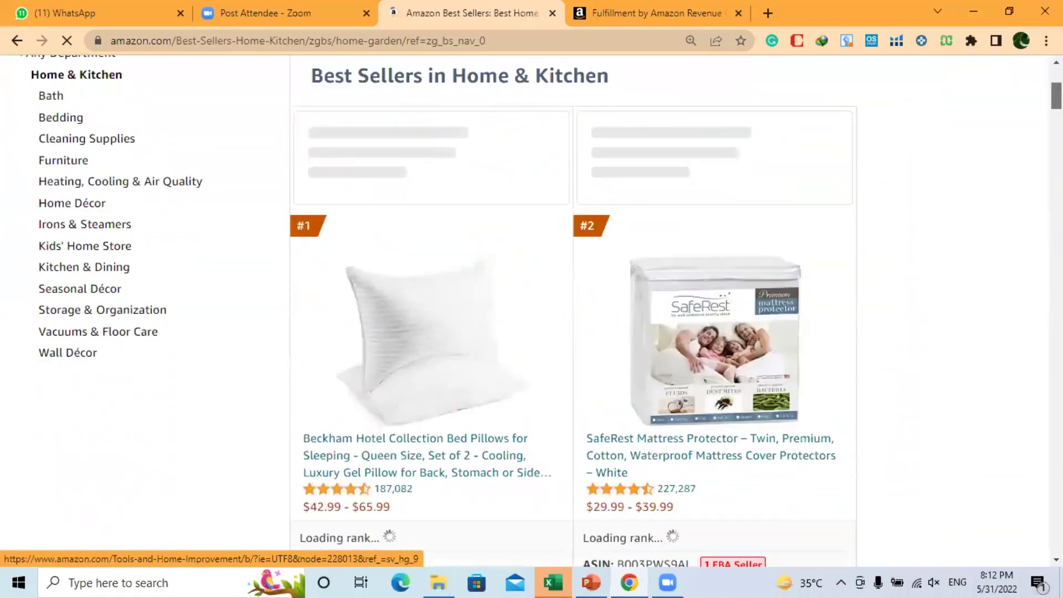
pyautogui.scroll(-15, 572, 310)
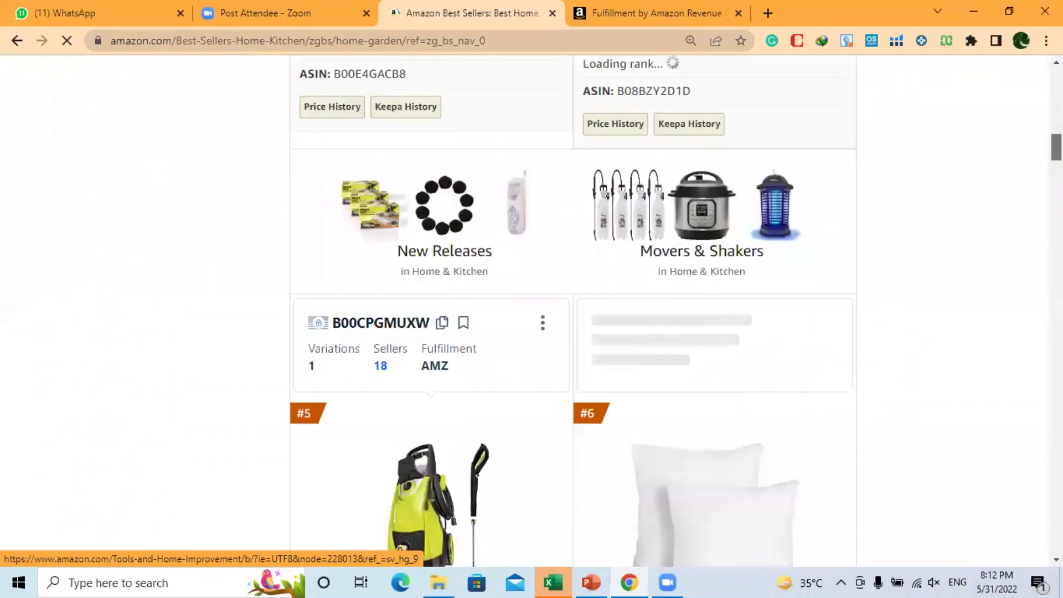
pyautogui.scroll(-7, 573, 310)
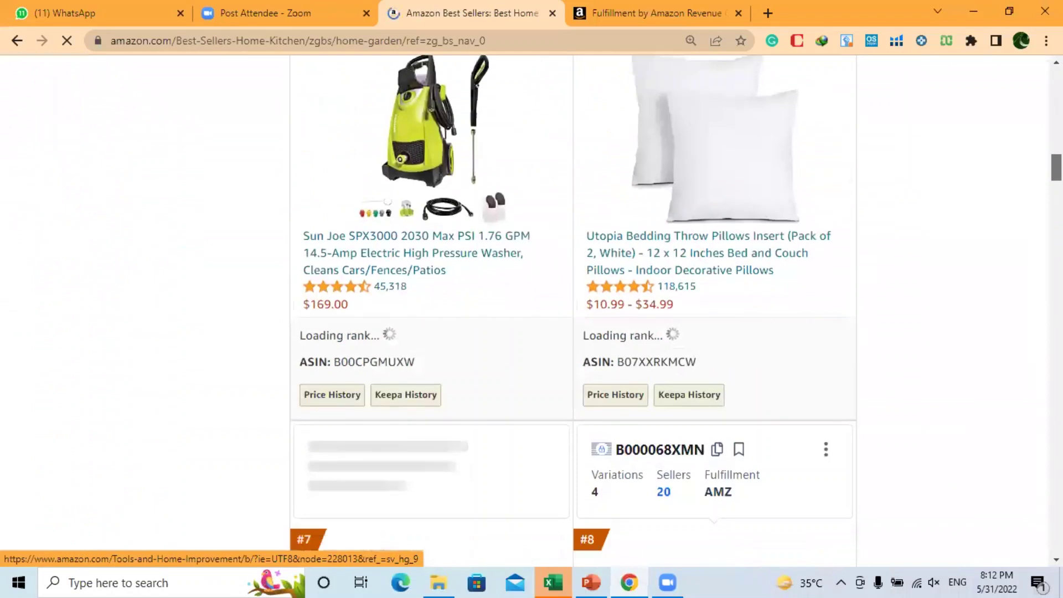
pyautogui.scroll(3, 573, 310)
pyautogui.scroll(-2, 573, 310)
pyautogui.scroll(-9, 573, 310)
pyautogui.scroll(1, 573, 310)
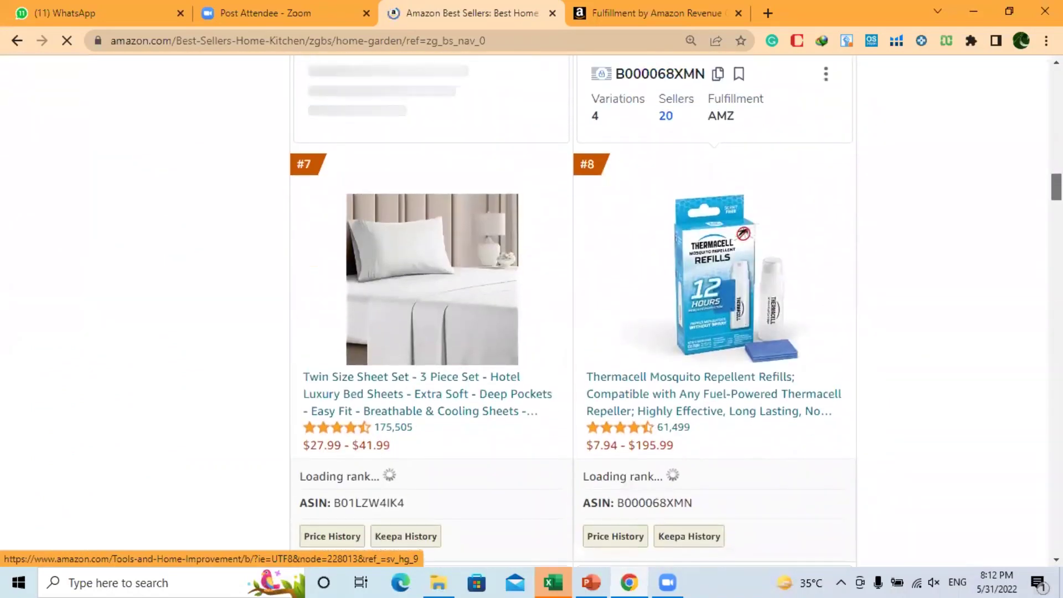
pyautogui.scroll(2, 573, 311)
pyautogui.scroll(-3, 573, 310)
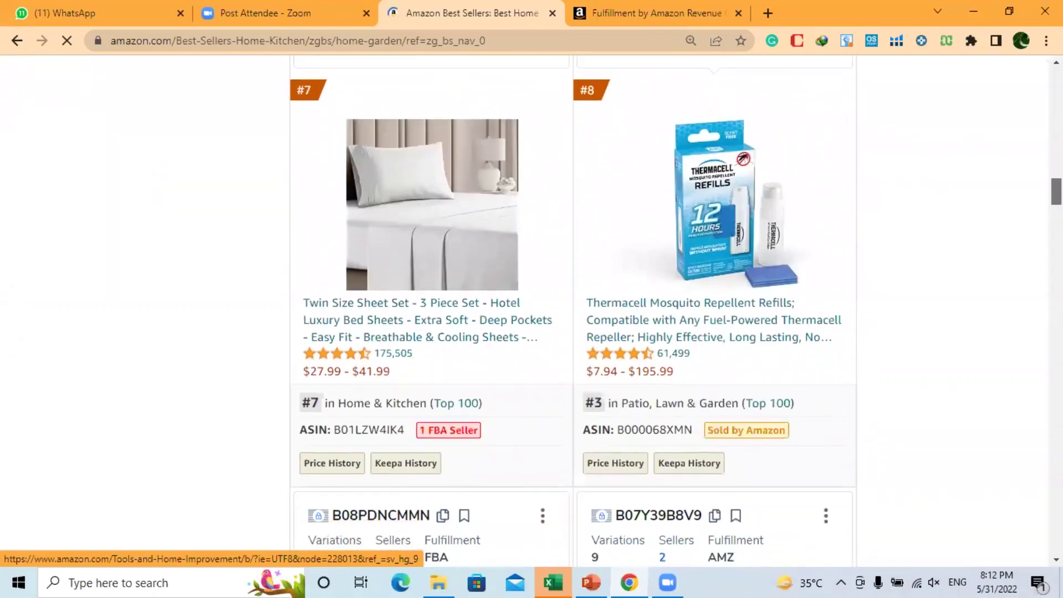
pyautogui.scroll(-8, 573, 310)
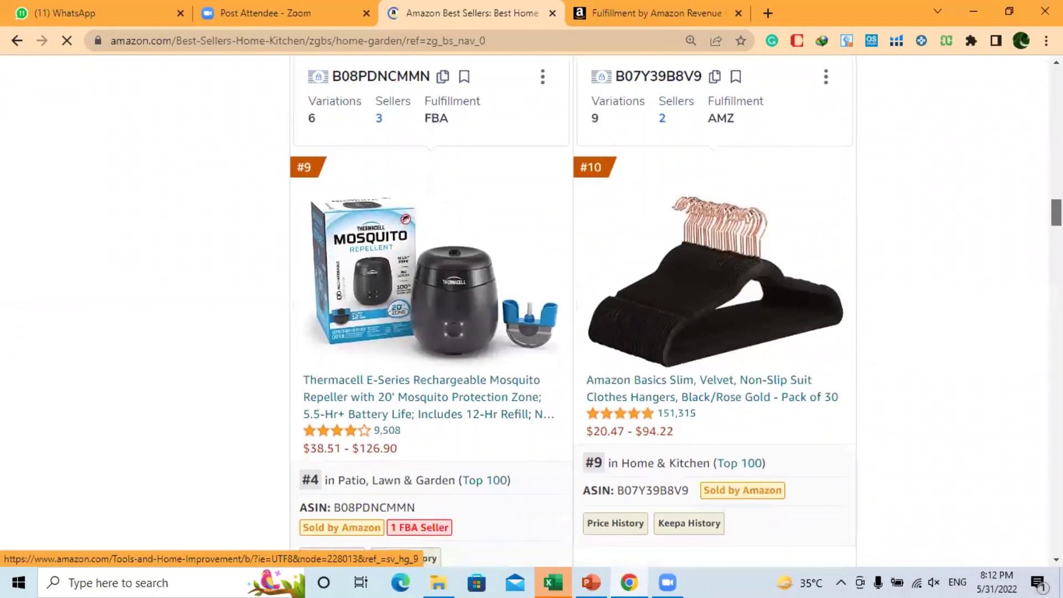
pyautogui.scroll(2, 572, 310)
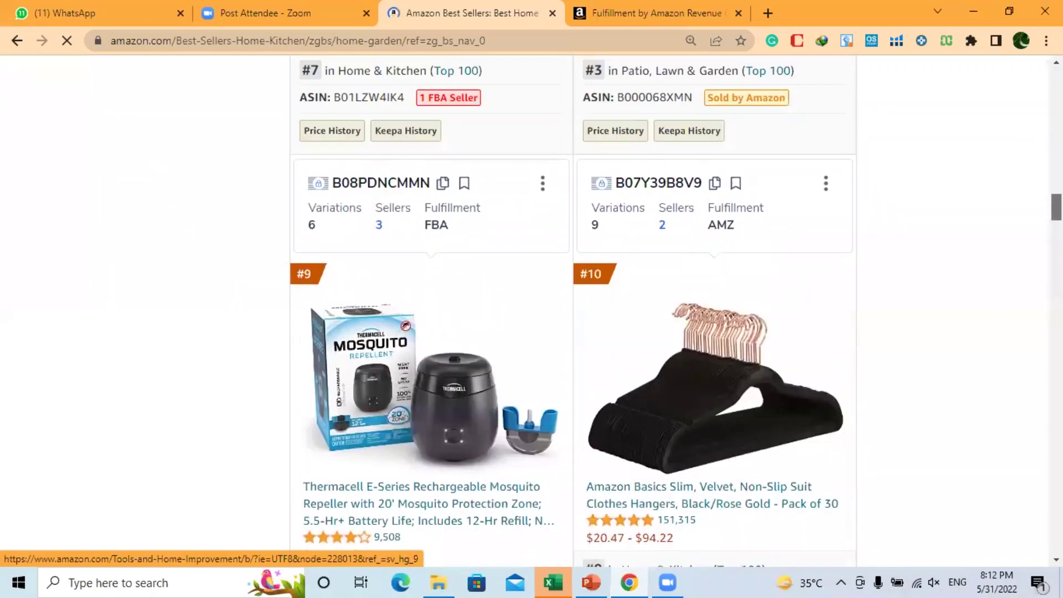
pyautogui.scroll(-2, 572, 310)
pyautogui.scroll(-2, 417, 252)
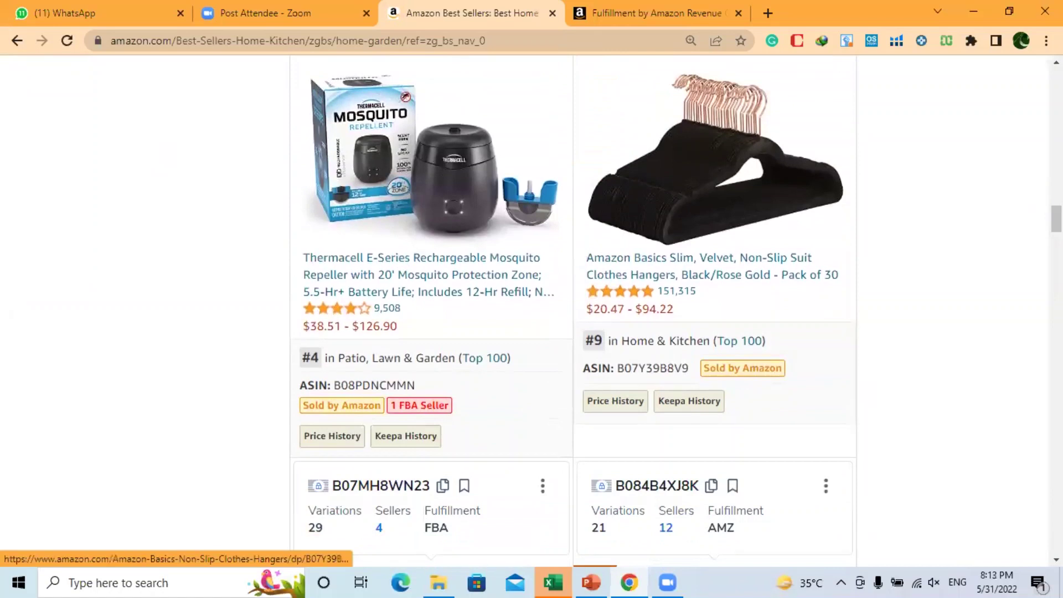
pyautogui.scroll(-8, 572, 311)
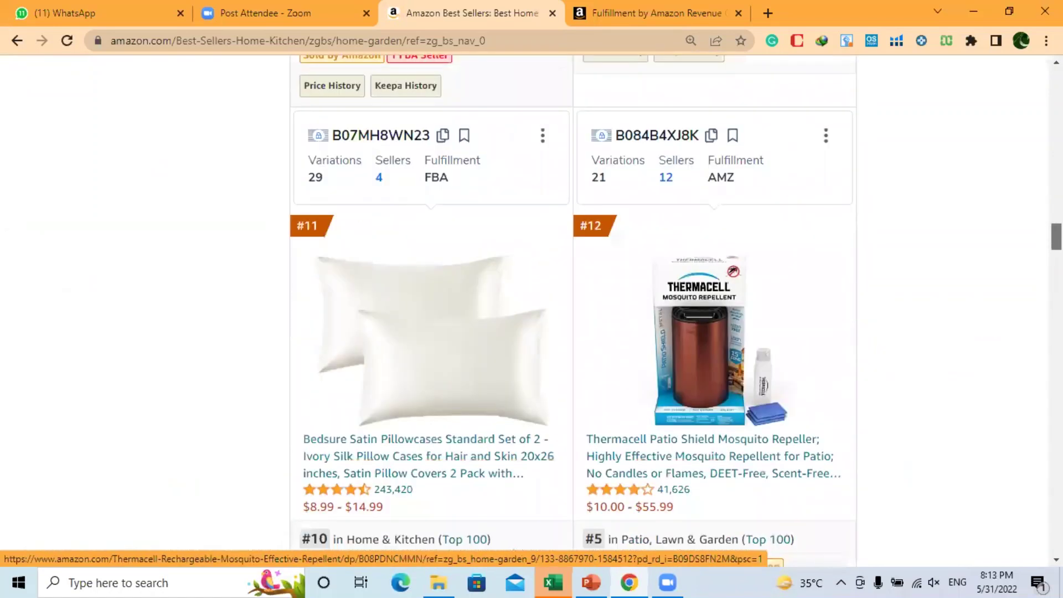
pyautogui.scroll(-4, 572, 310)
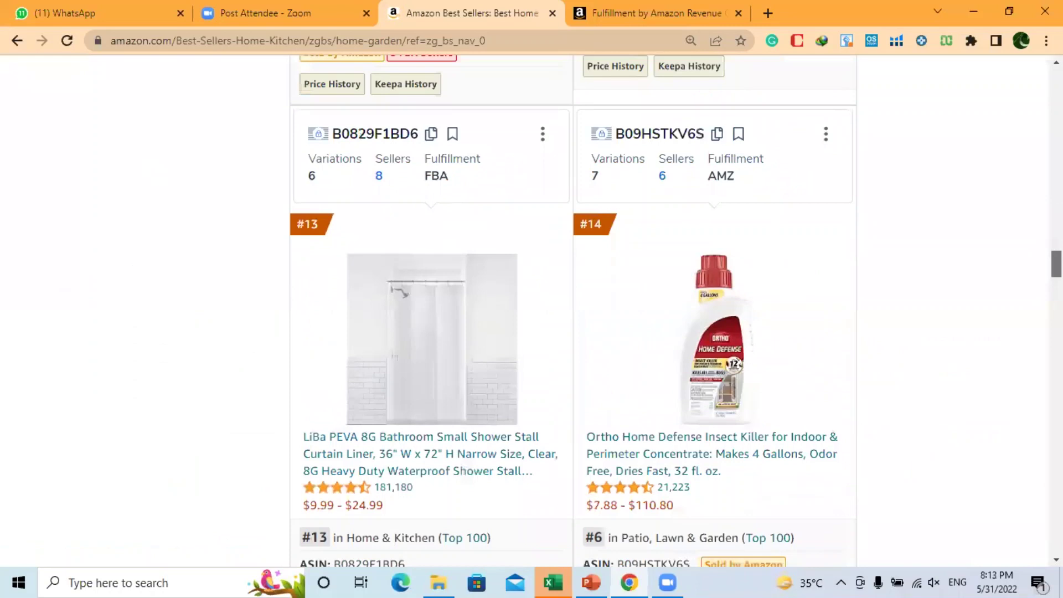
pyautogui.scroll(-5, 573, 310)
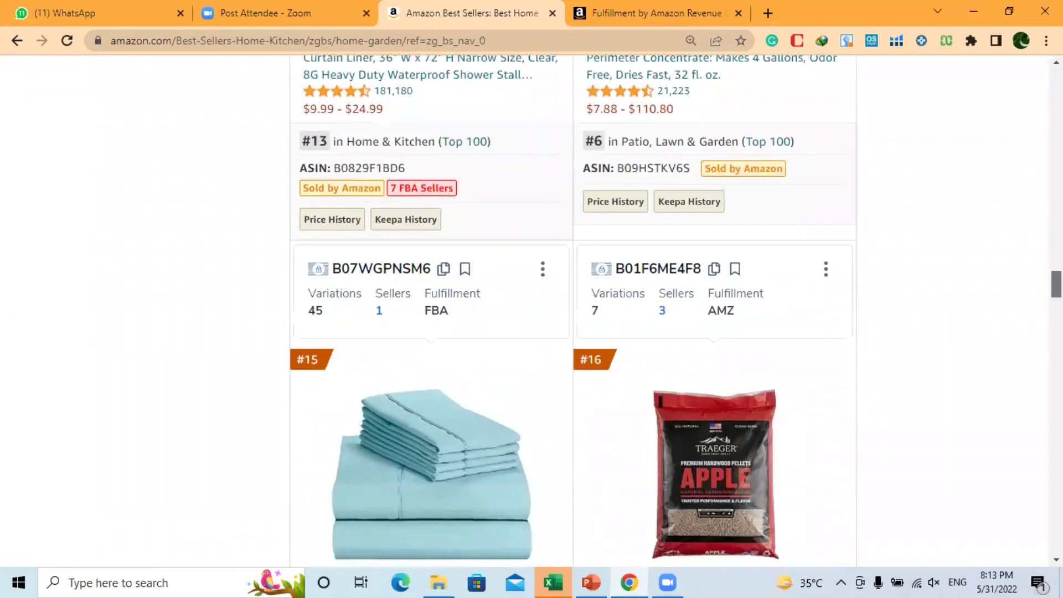
pyautogui.scroll(-1, 573, 310)
pyautogui.scroll(-7, 573, 310)
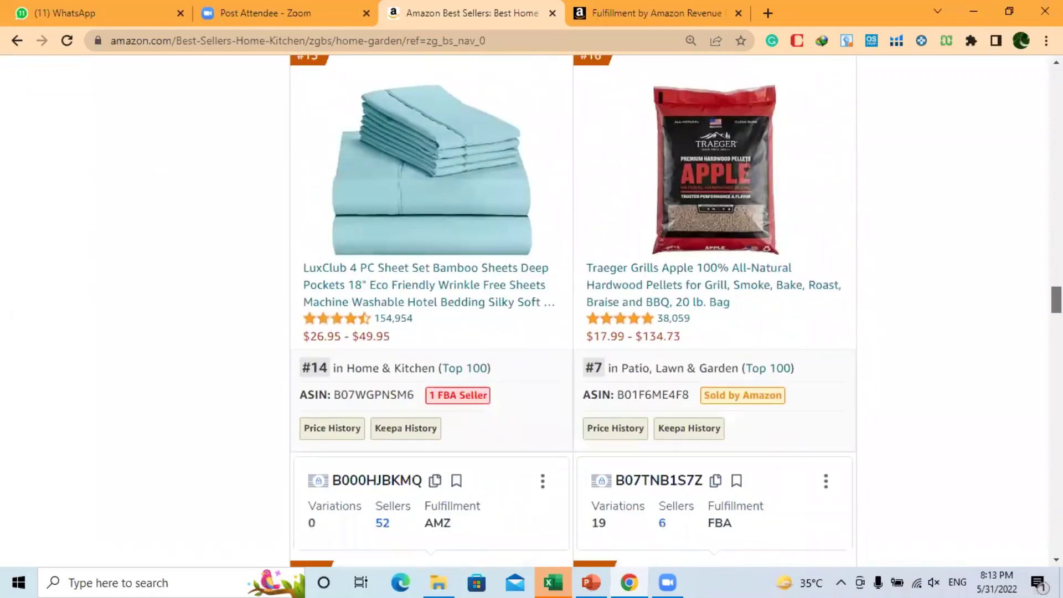
pyautogui.scroll(-3, 573, 310)
pyautogui.scroll(3, 573, 310)
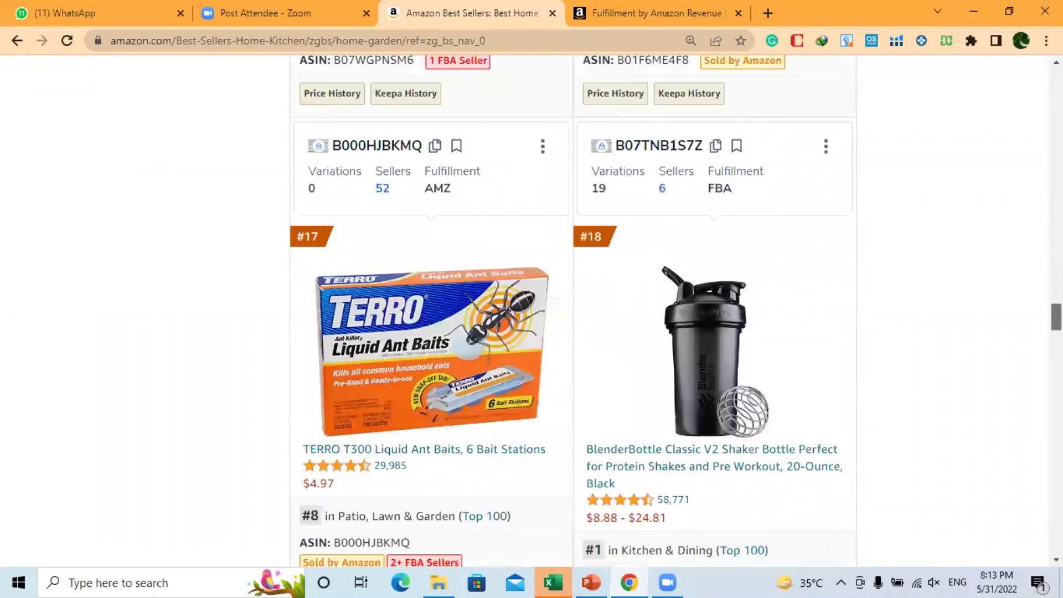
pyautogui.scroll(-8, 573, 311)
pyautogui.scroll(-3, 572, 310)
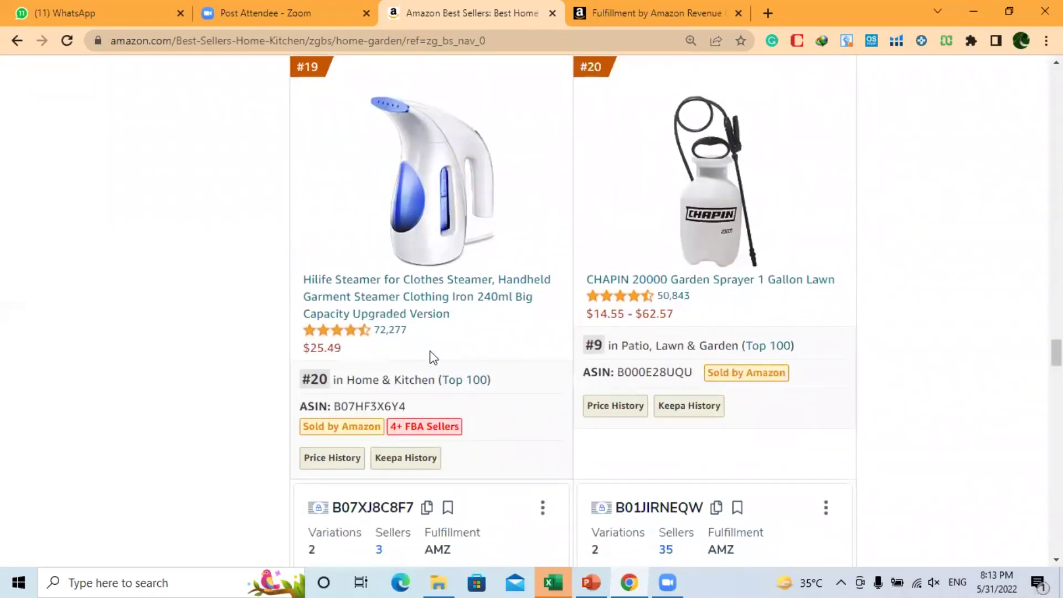
# Open the Hilife handheld garment steamer listing in a new tab and highlight the ASIN in its page address.
pyautogui.rightClick(495, 237)
pyautogui.click(495, 242)
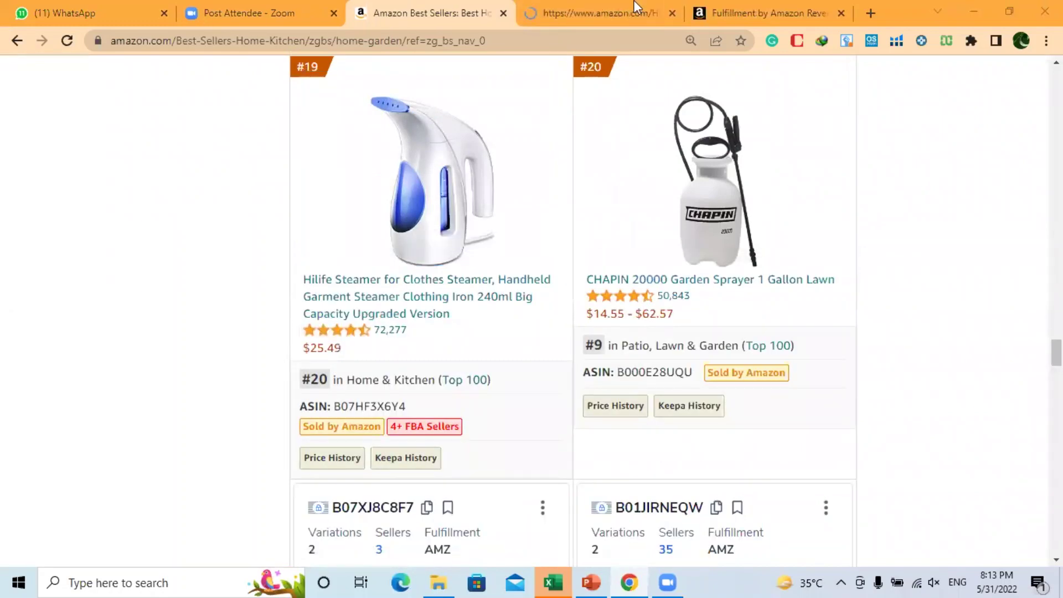
pyautogui.click(594, 2)
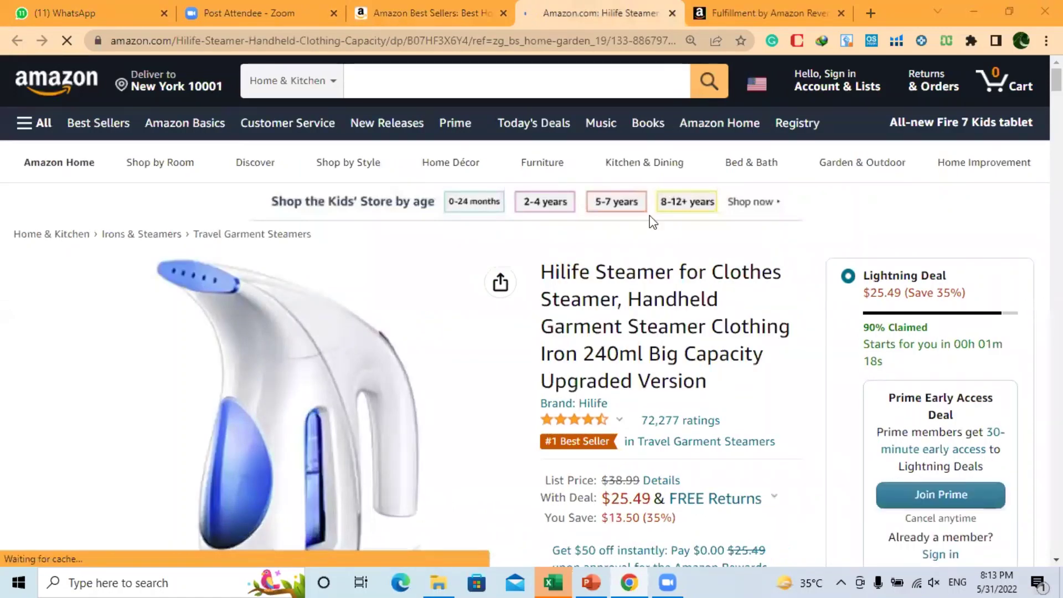
pyautogui.click(413, 40)
pyautogui.moveTo(409, 40); pyautogui.dragTo(470, 39)
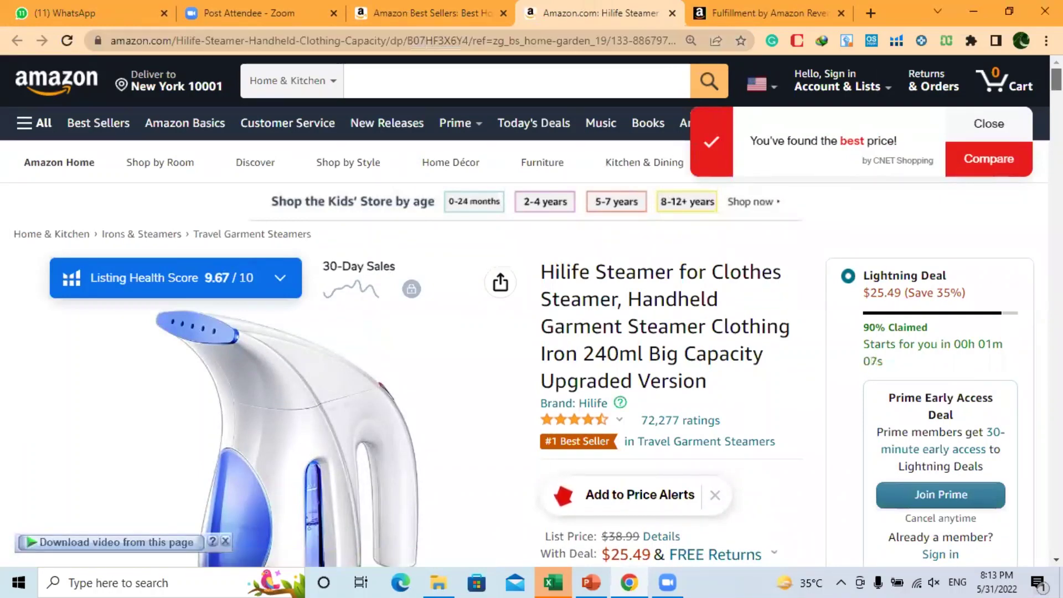
# Find the Product information section of the steamer listing and copy the ASIN B07HF3X6Y4.
pyautogui.scroll(-15, 531, 310)
pyautogui.scroll(-12, 1032, 211)
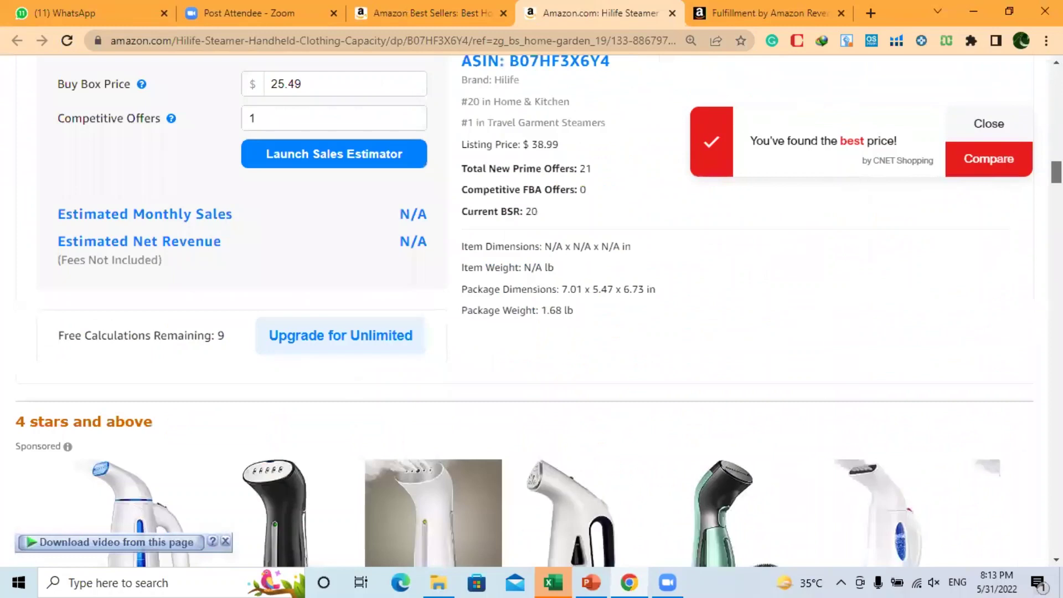
pyautogui.scroll(-3, 1032, 221)
pyautogui.scroll(-4, 1029, 238)
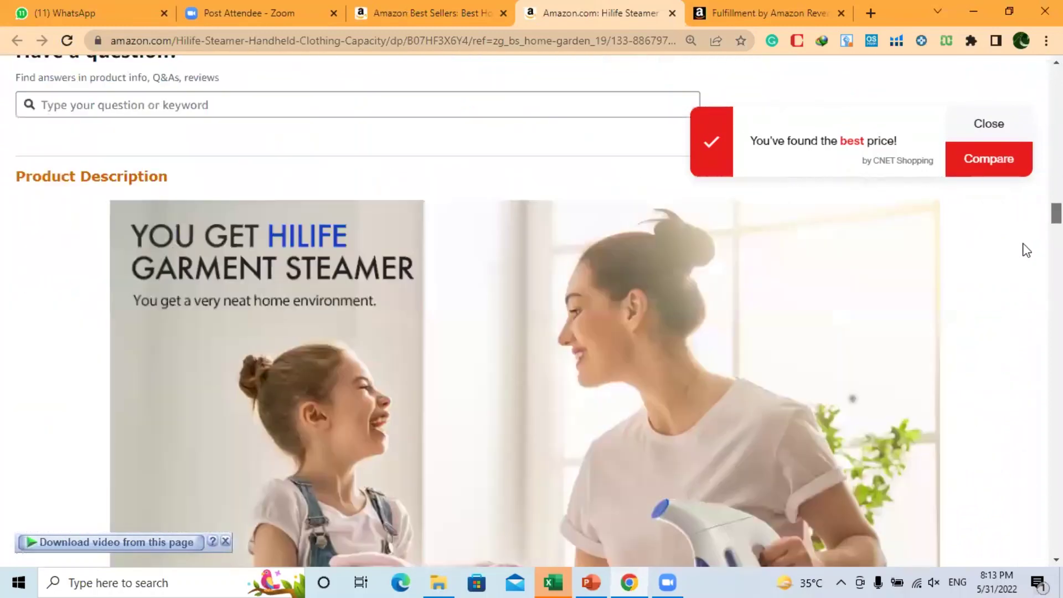
pyautogui.scroll(-15, 1020, 266)
pyautogui.scroll(-18, 1014, 288)
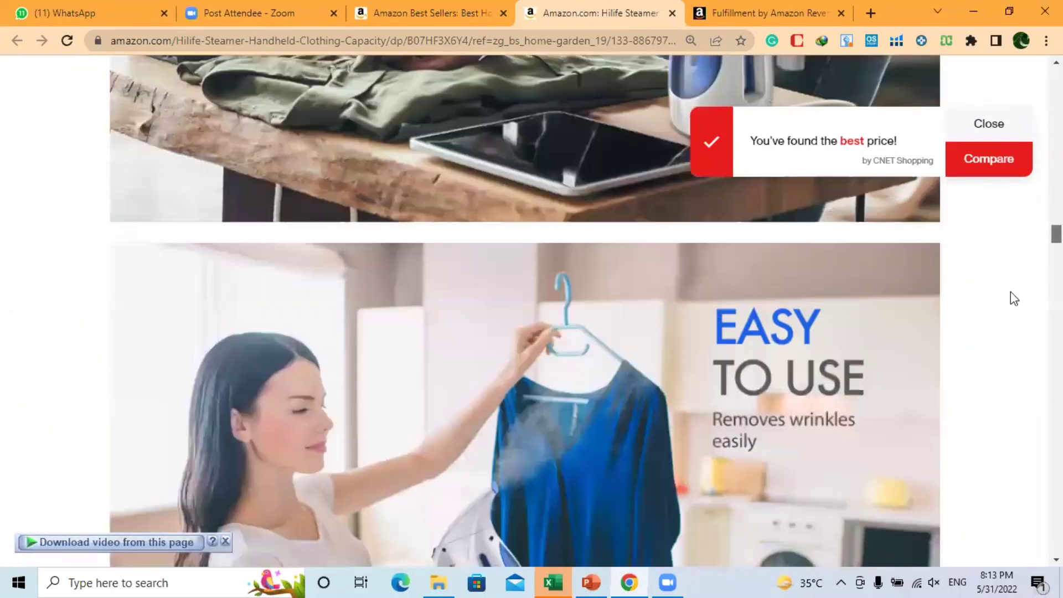
pyautogui.scroll(-2, 1008, 324)
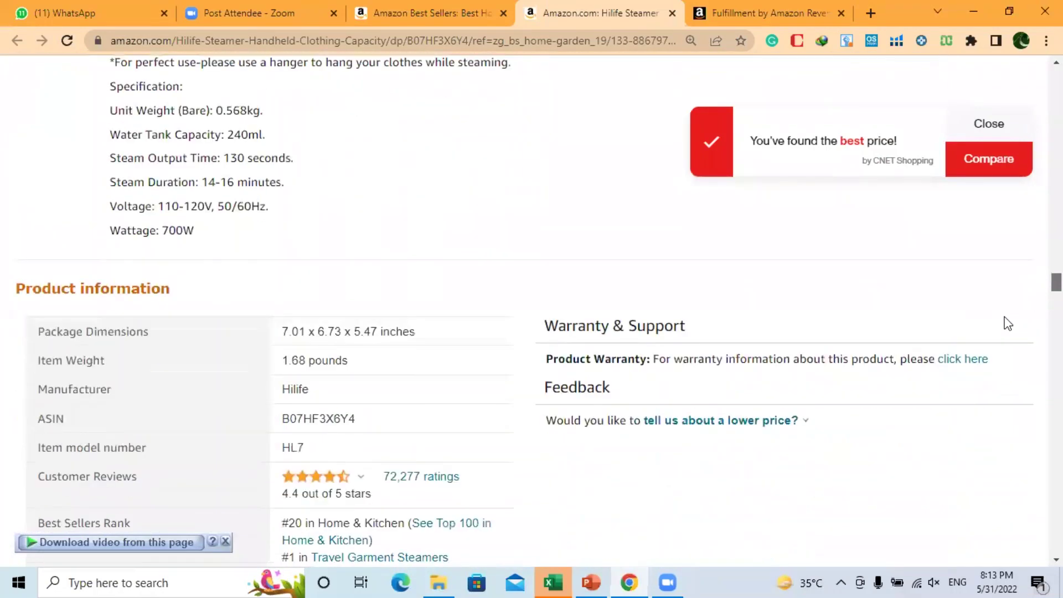
pyautogui.tripleClick(185, 286)
pyautogui.moveTo(282, 421); pyautogui.dragTo(366, 424)
pyautogui.hotkey('ctrl', 'c')
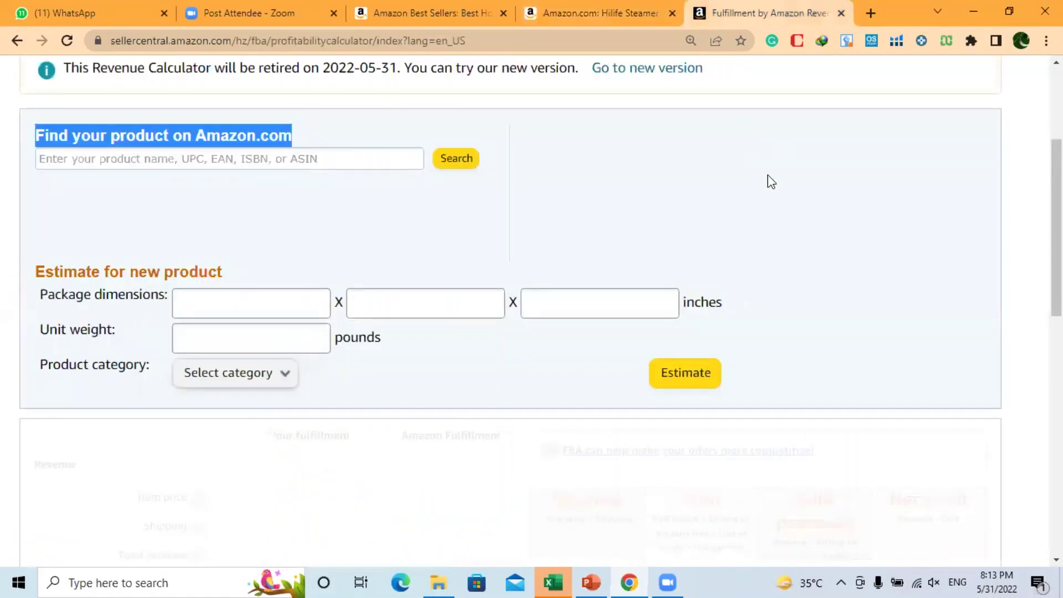
# Search for the copied ASIN B07HF3X6Y4 under "Find your product on Amazon.com" in the Revenue Calculator.
pyautogui.click(85, 158)
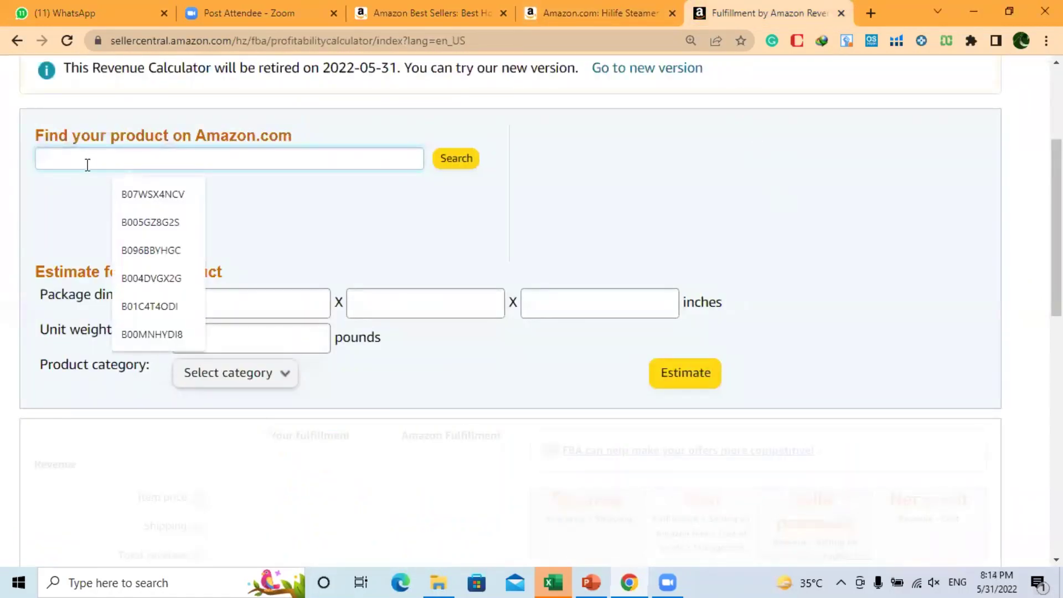
pyautogui.hotkey('ctrl', 'v')
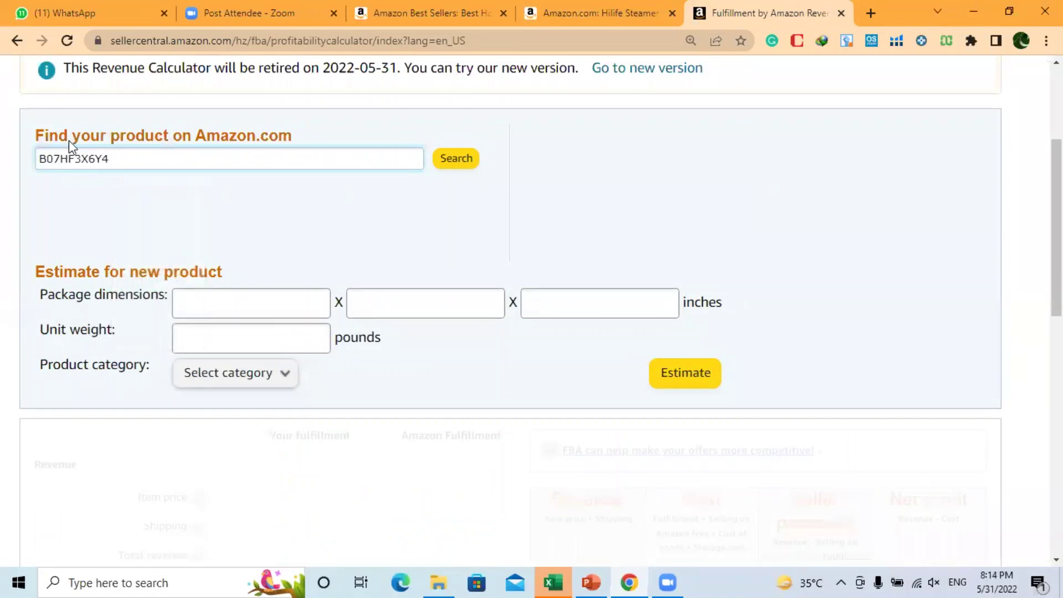
pyautogui.click(454, 158)
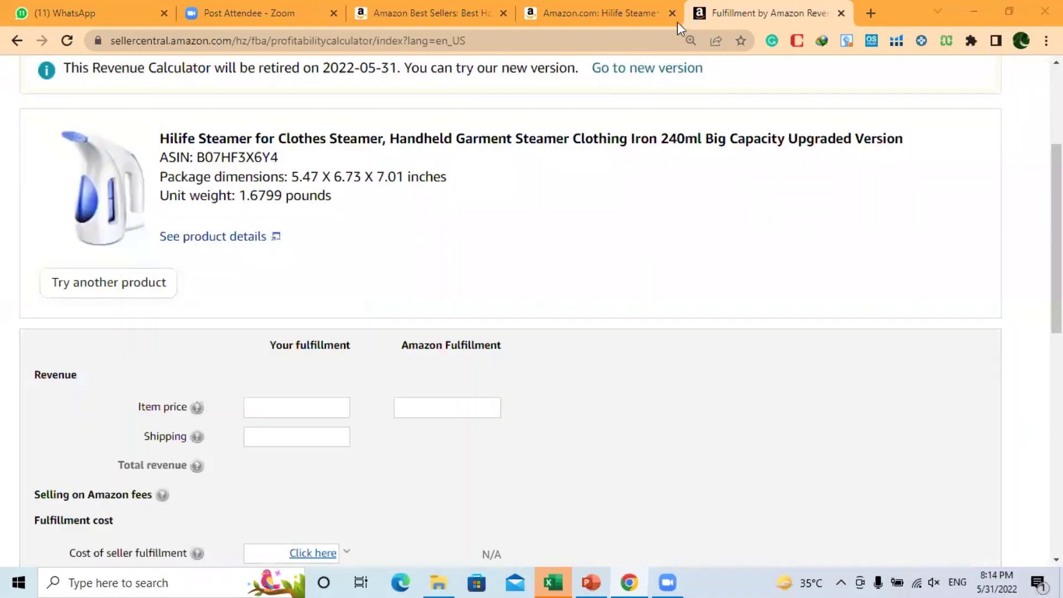
# Compare the steamer's Amazon listing with the calculator's result and highlight the product title, ASIN, package dimensions and unit weight there.
pyautogui.click(637, 12)
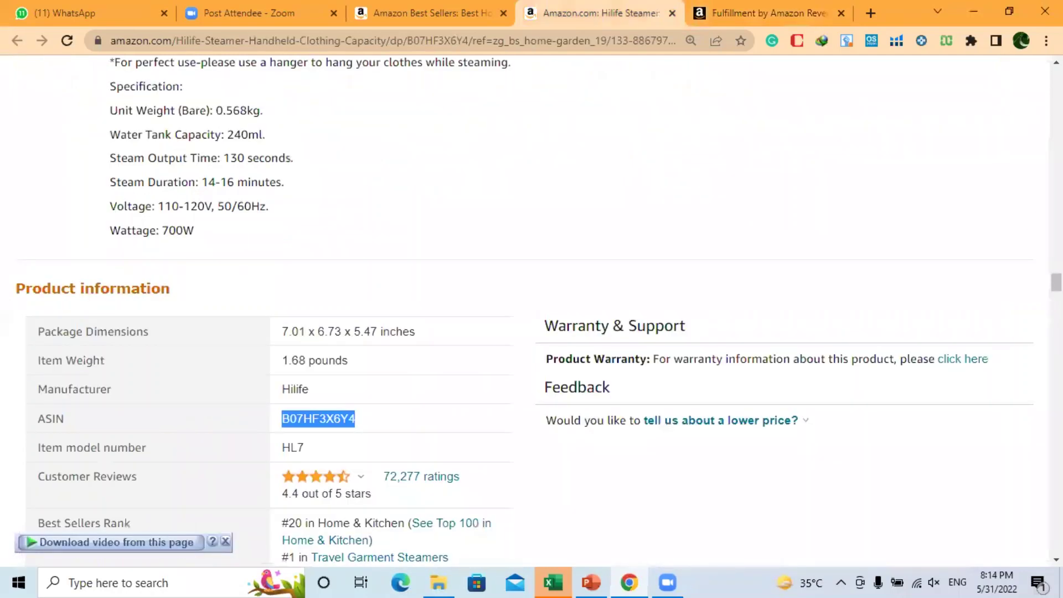
pyautogui.scroll(20, 307, 317)
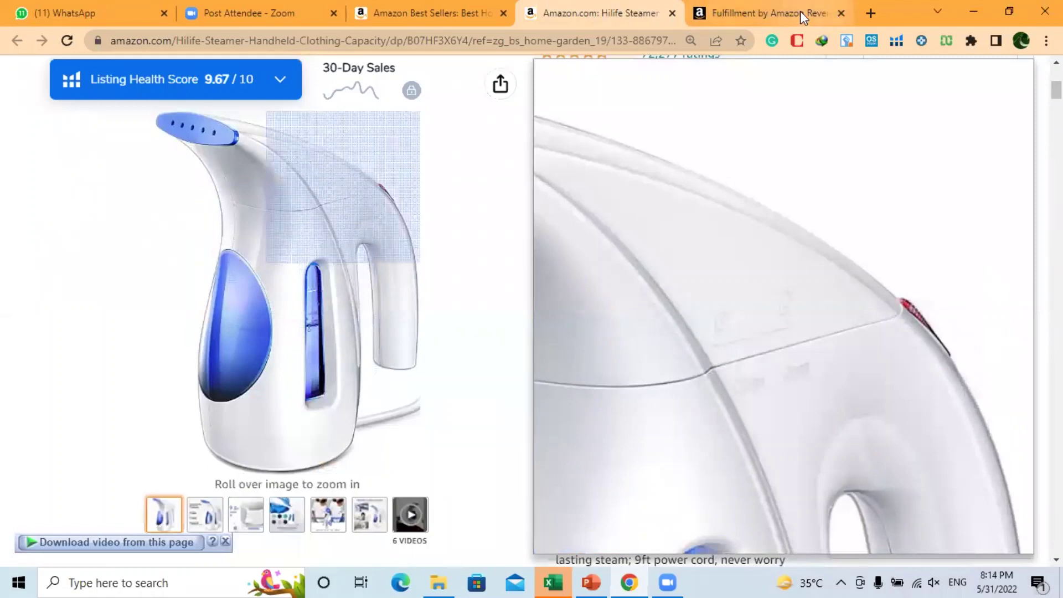
pyautogui.click(800, 12)
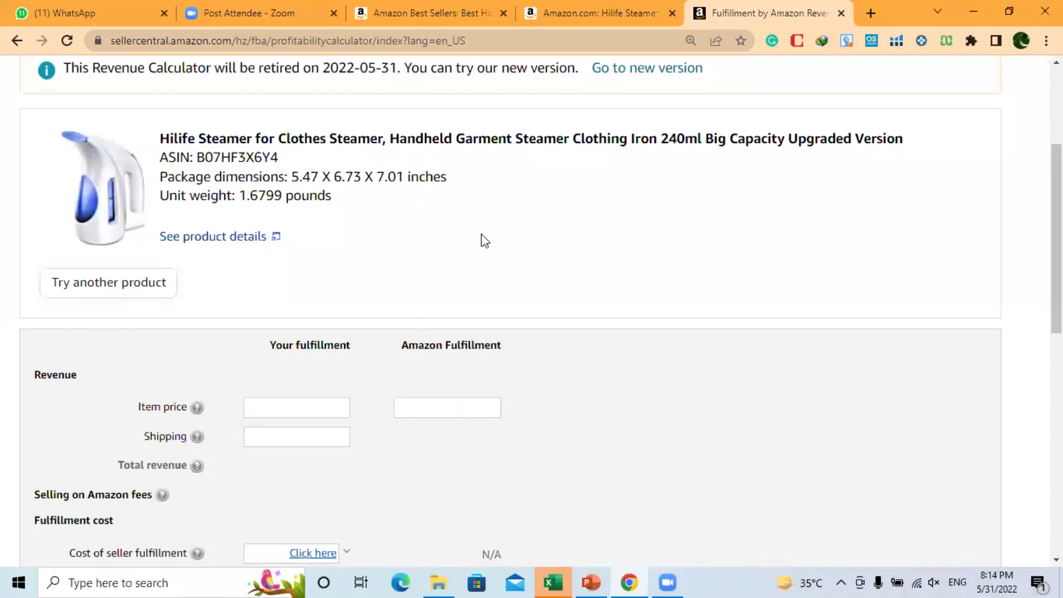
pyautogui.moveTo(161, 139); pyautogui.dragTo(350, 202)
pyautogui.click(383, 225)
# Highlight the "Your fulfillment" and "Amazon Fulfillment" column headings in the calculator.
pyautogui.moveTo(1056, 200); pyautogui.dragTo(1057, 266)
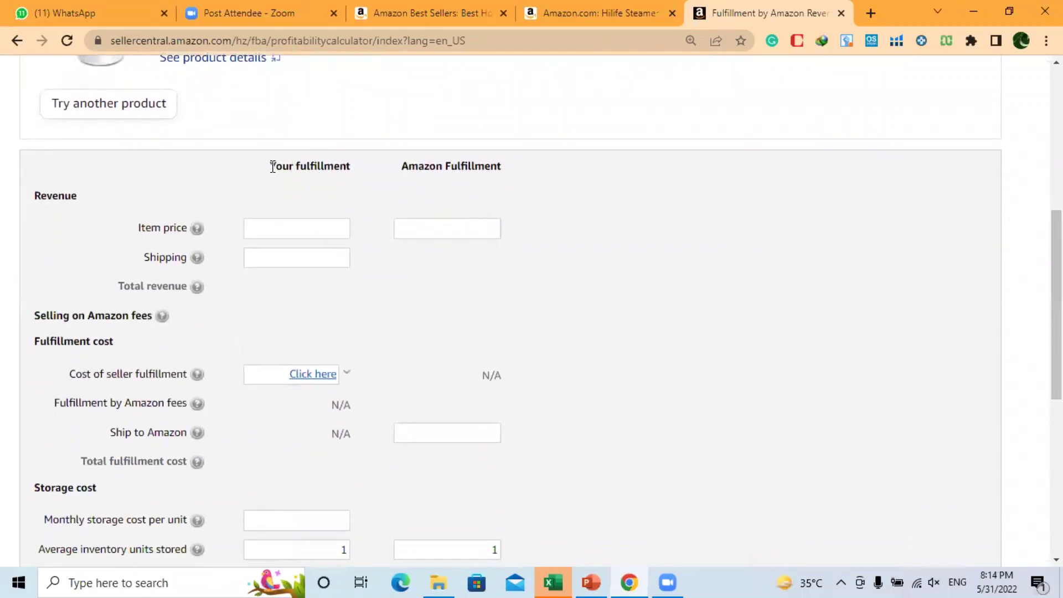
pyautogui.moveTo(271, 166); pyautogui.dragTo(363, 166)
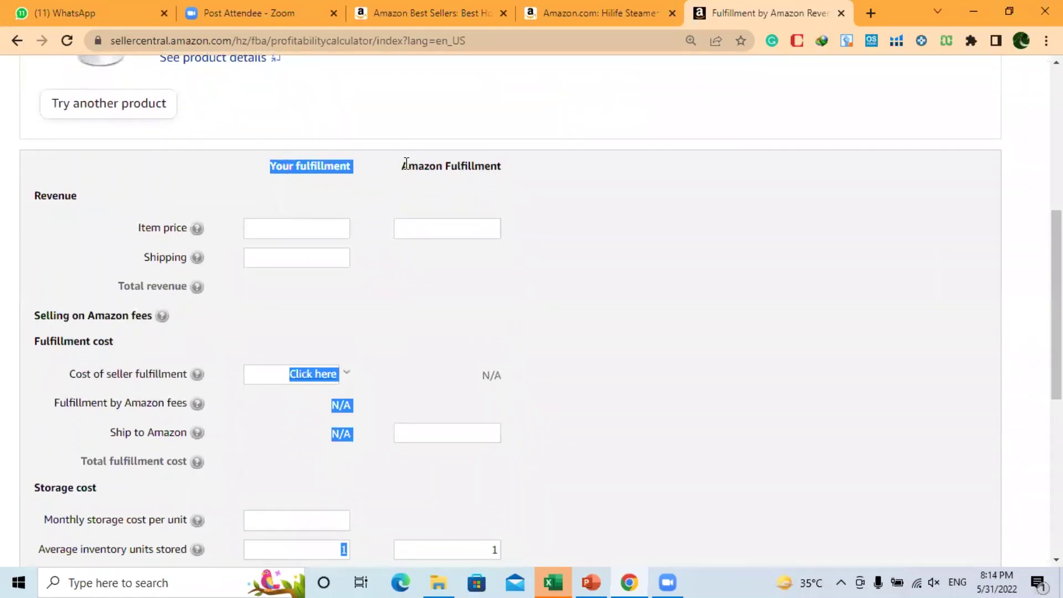
pyautogui.moveTo(404, 166); pyautogui.dragTo(496, 166)
pyautogui.moveTo(403, 165); pyautogui.dragTo(500, 166)
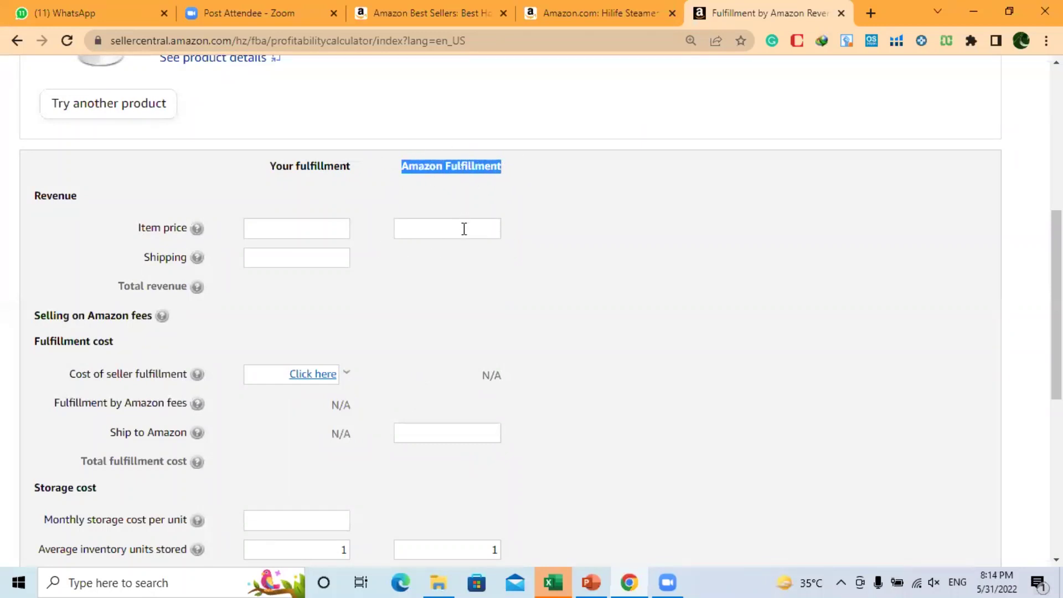
# Read the help note for Item price in the Revenue section and close it.
pyautogui.click(144, 230)
pyautogui.moveTo(174, 226)
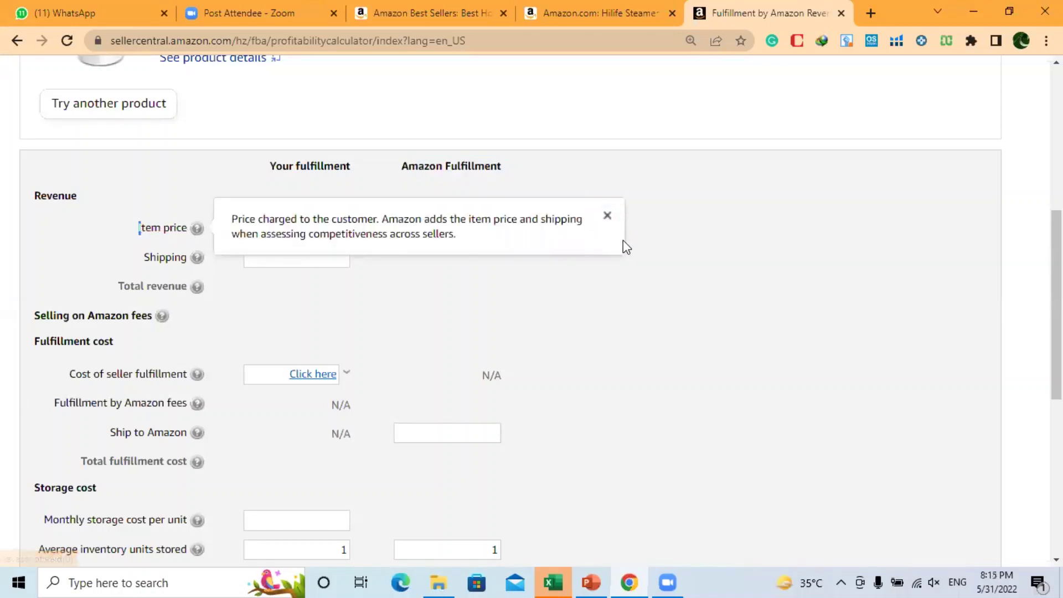
pyautogui.click(607, 216)
# Look up the steamer's deal price on its Amazon listing and enter 25.49 as the Amazon Fulfillment item price in the calculator.
pyautogui.click(420, 228)
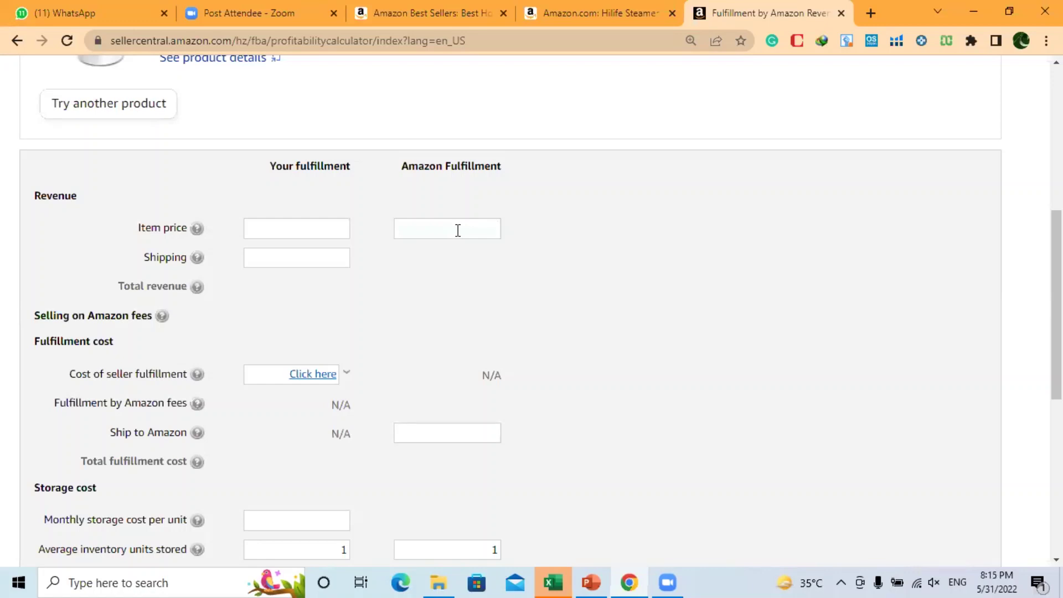
pyautogui.click(612, 11)
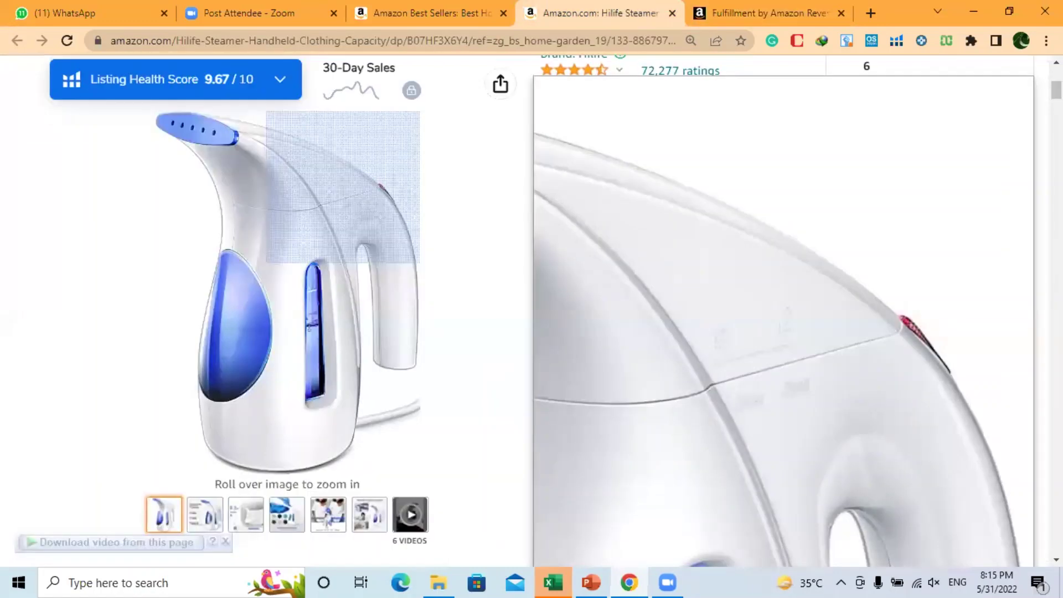
pyautogui.scroll(-1, 617, 187)
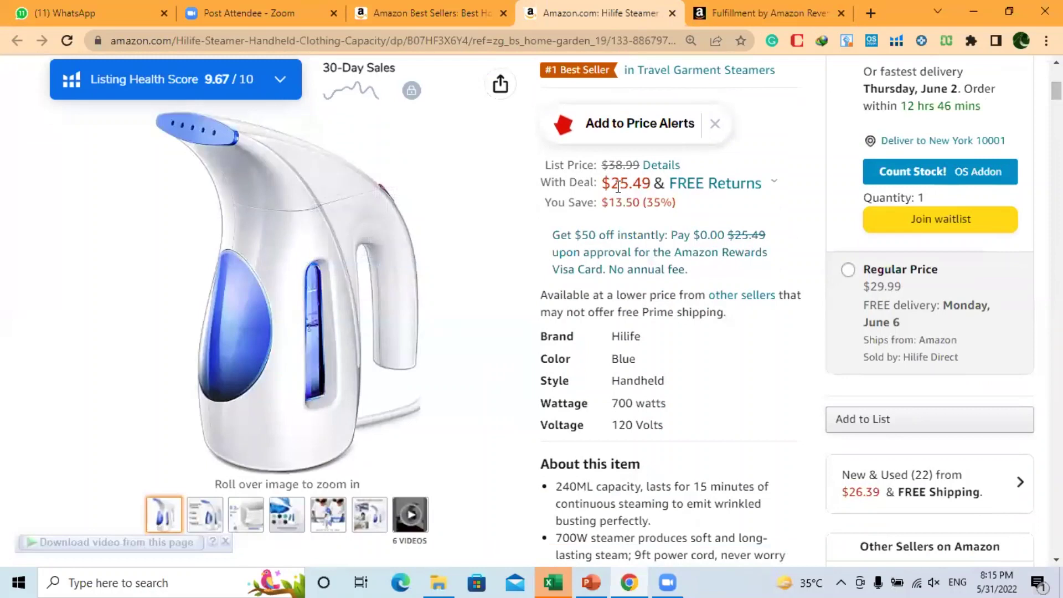
pyautogui.moveTo(602, 183); pyautogui.dragTo(652, 183)
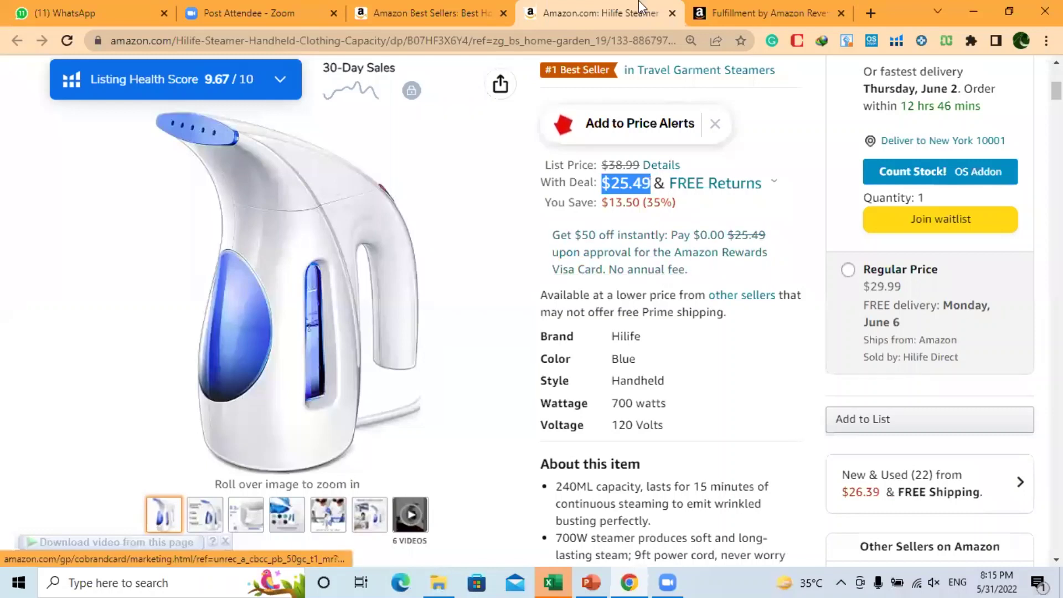
pyautogui.click(779, 5)
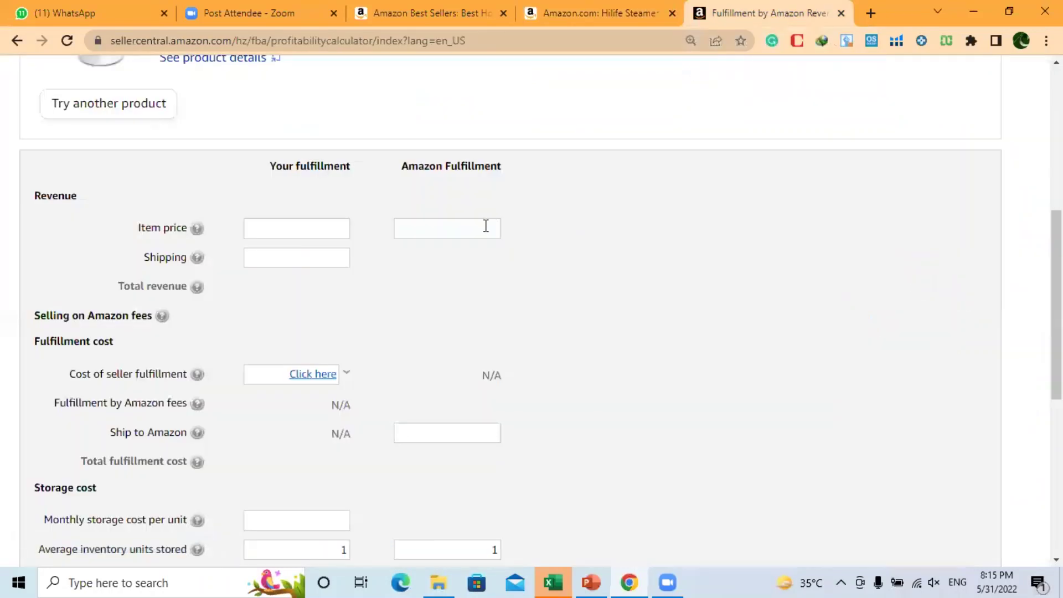
pyautogui.click(483, 226)
pyautogui.write('25.49')
# Read the help note for Ship to Amazon in the Fulfillment cost section and close it.
pyautogui.scroll(-2, 1056, 304)
pyautogui.scroll(-4, 458, 235)
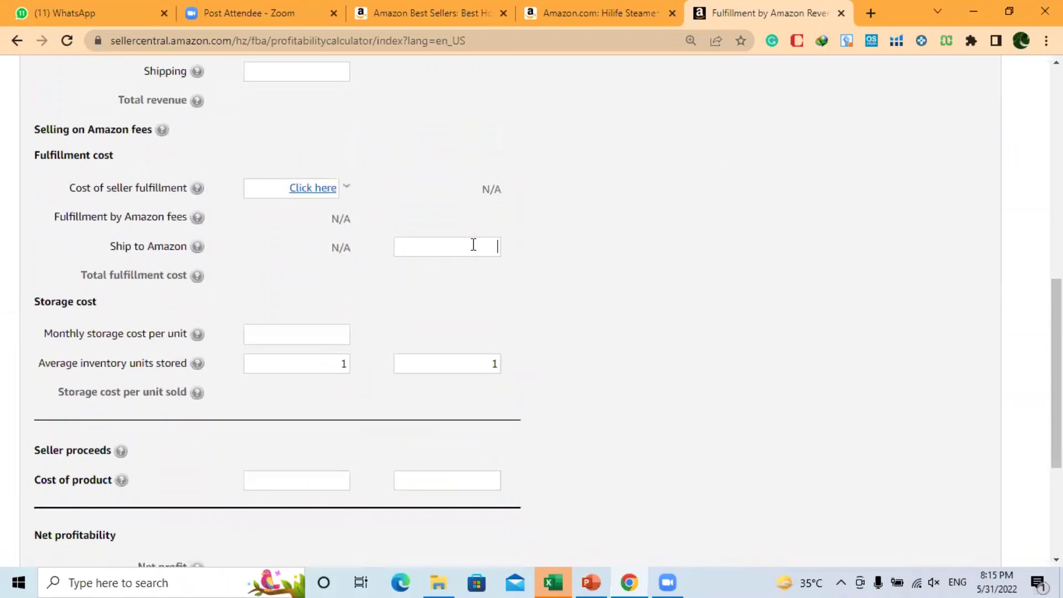
pyautogui.moveTo(84, 248); pyautogui.dragTo(194, 247)
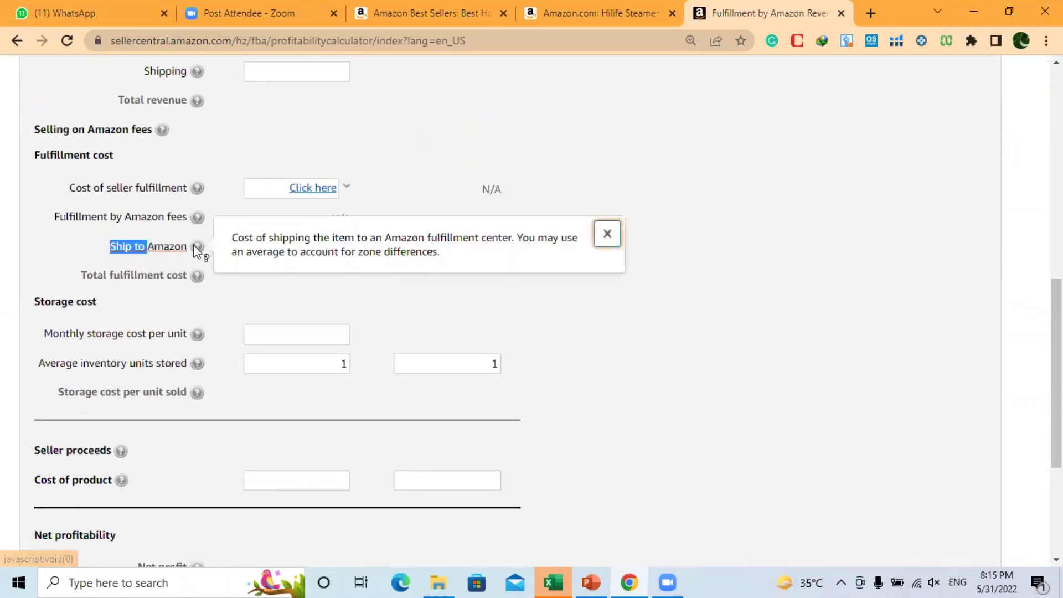
pyautogui.click(704, 247)
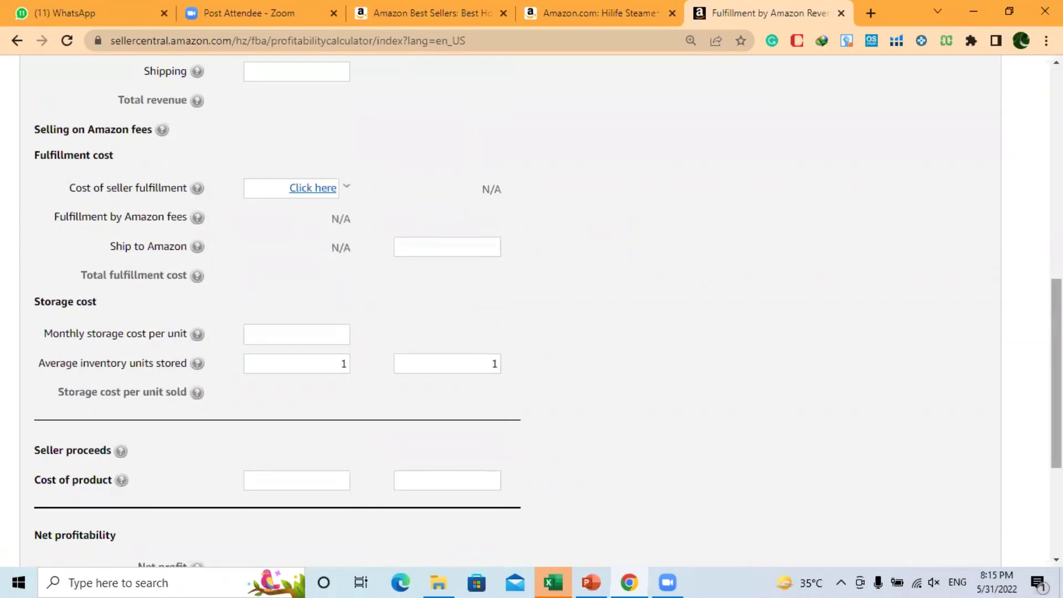
# Check the steamer's unit weight in the product summary and set the Ship to Amazon cost to 0.5.
pyautogui.click(474, 247)
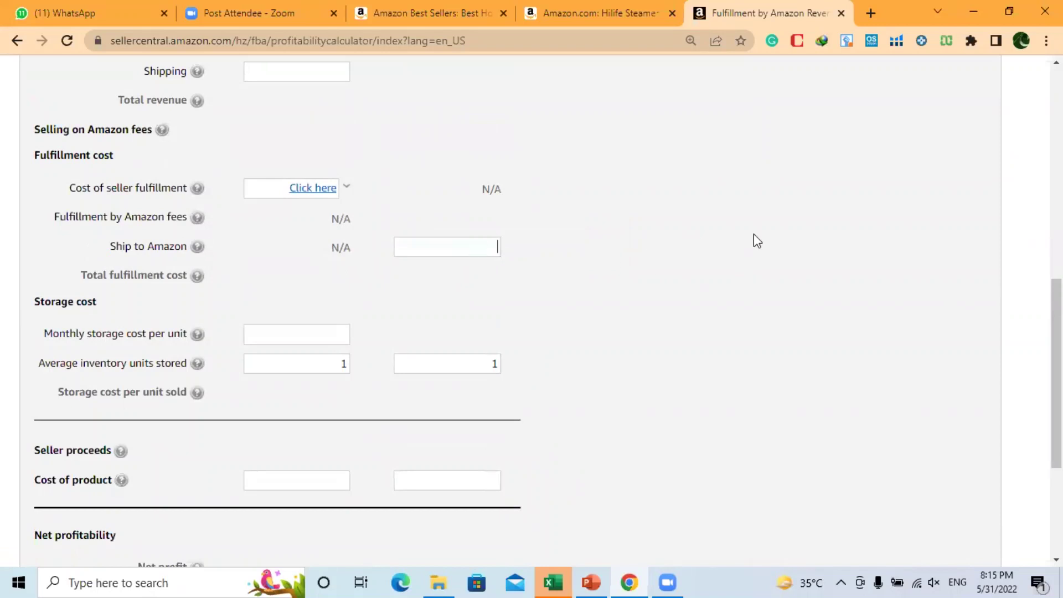
pyautogui.scroll(8, 531, 310)
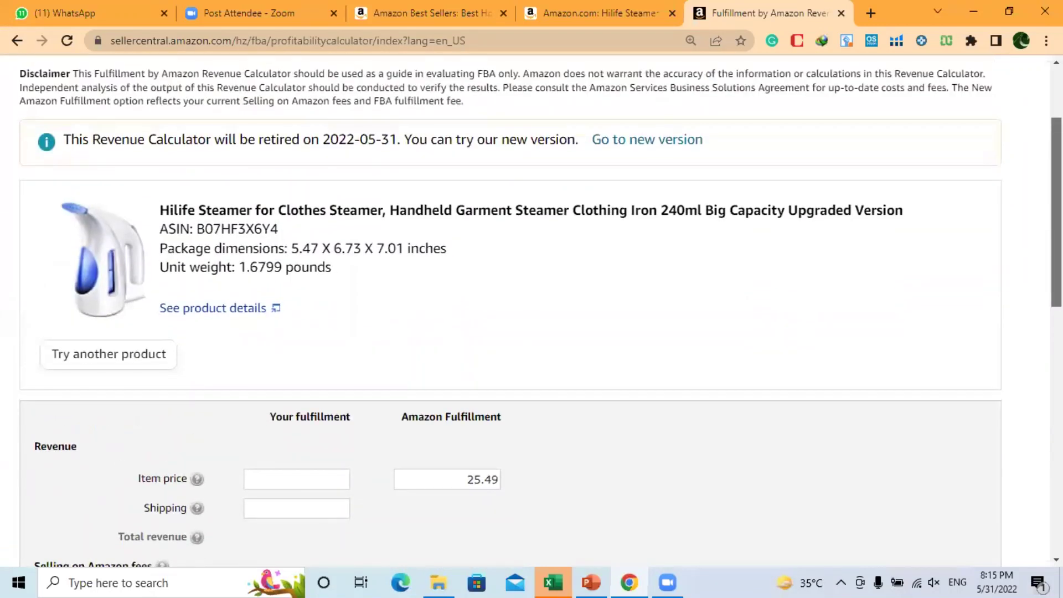
pyautogui.moveTo(239, 265); pyautogui.dragTo(263, 264)
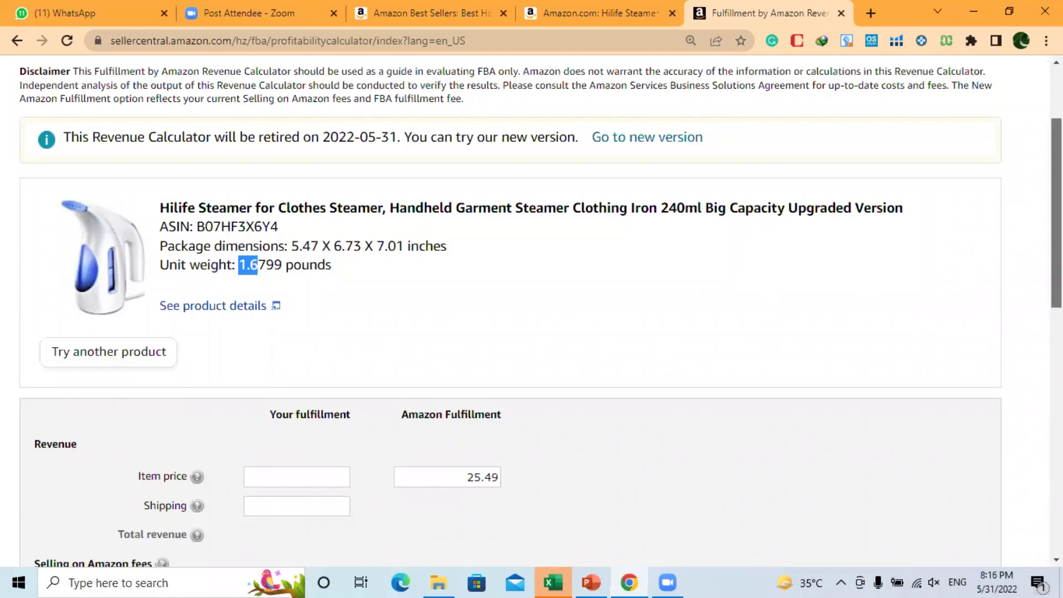
pyautogui.scroll(-3, 1057, 221)
pyautogui.scroll(-6, 564, 329)
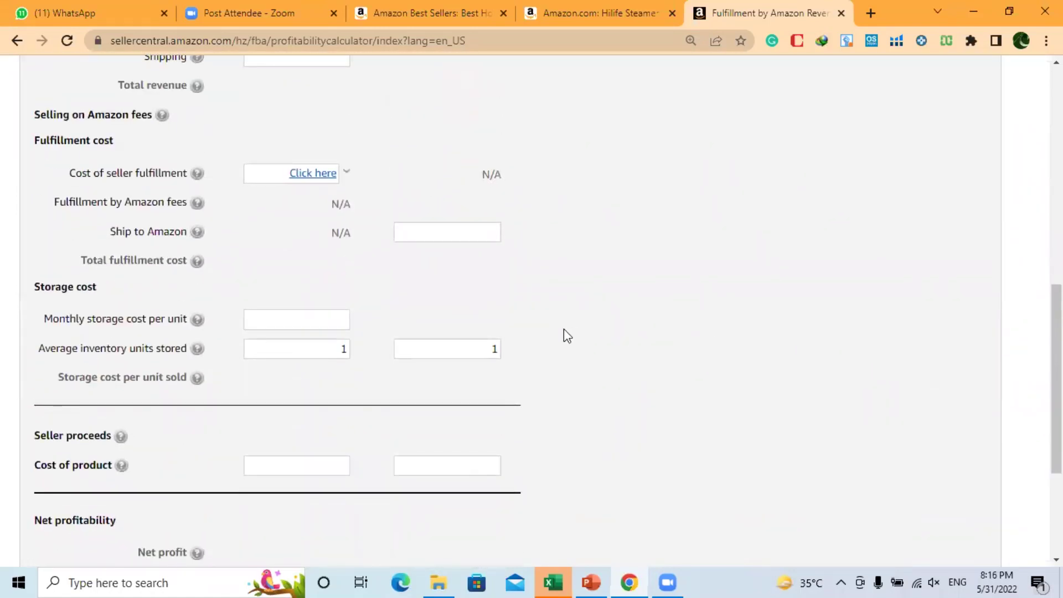
pyautogui.write('0o')
pyautogui.write('.')
pyautogui.press('BackSpace')
pyautogui.press('BackSpace')
pyautogui.press('BackSpace')
pyautogui.write('0.5')
# Read the help note for Cost of product and close it.
pyautogui.moveTo(1057, 376); pyautogui.dragTo(1057, 429)
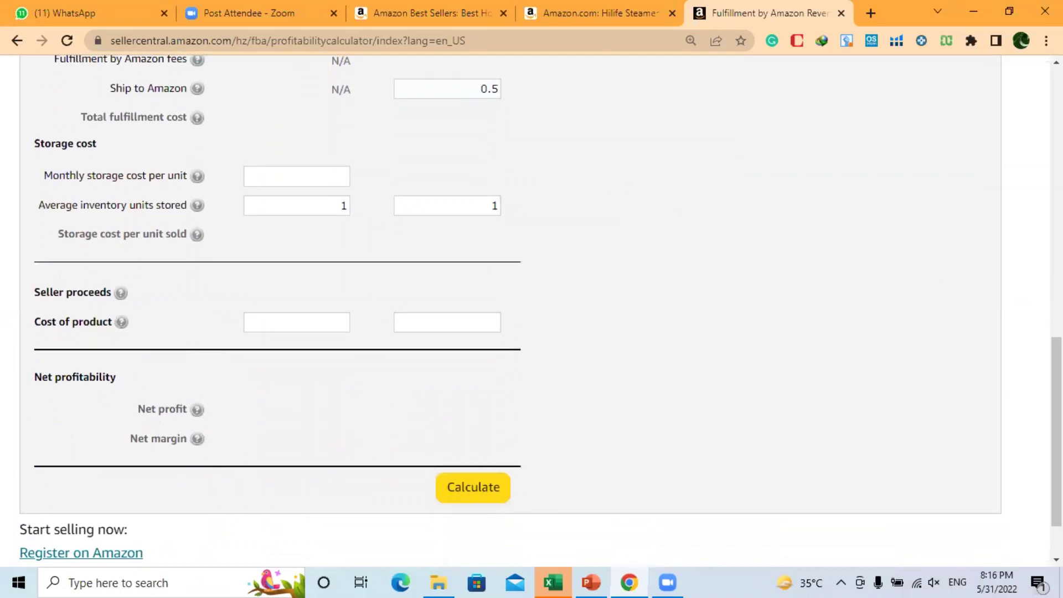
pyautogui.scroll(-2, 531, 308)
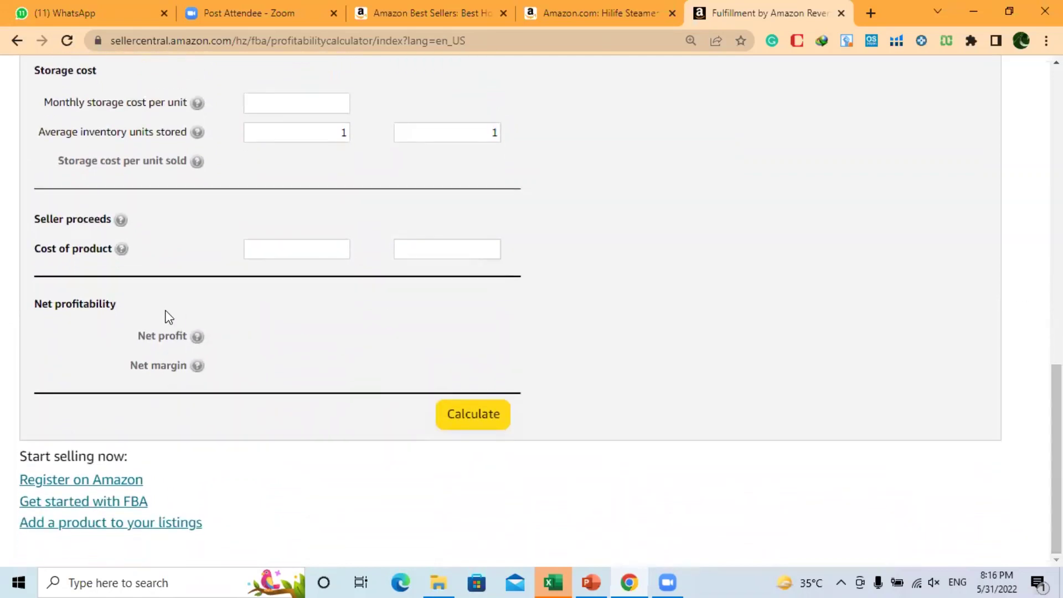
pyautogui.moveTo(54, 248); pyautogui.dragTo(87, 246)
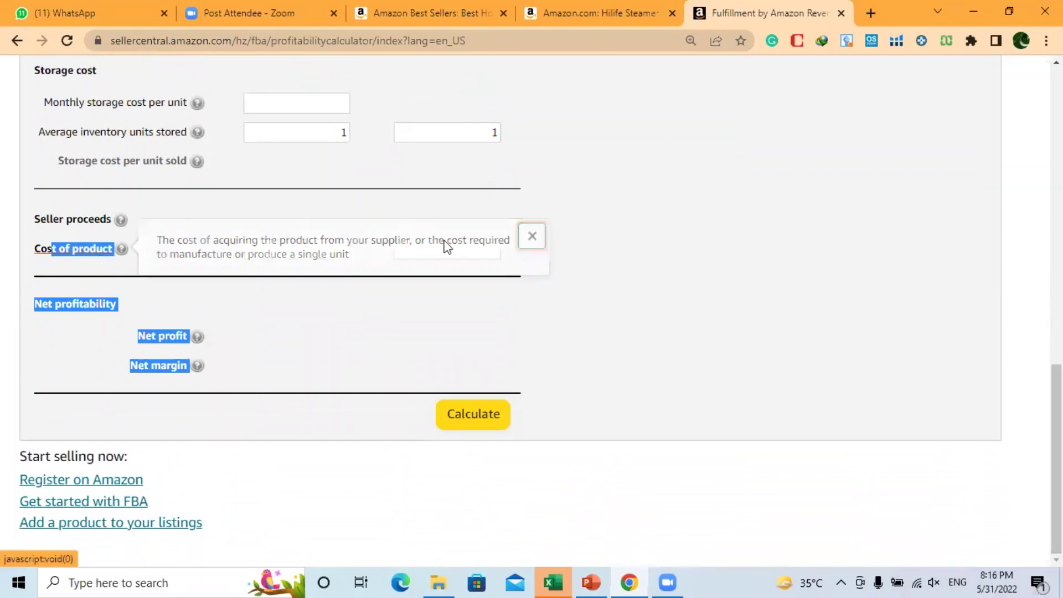
pyautogui.click(579, 266)
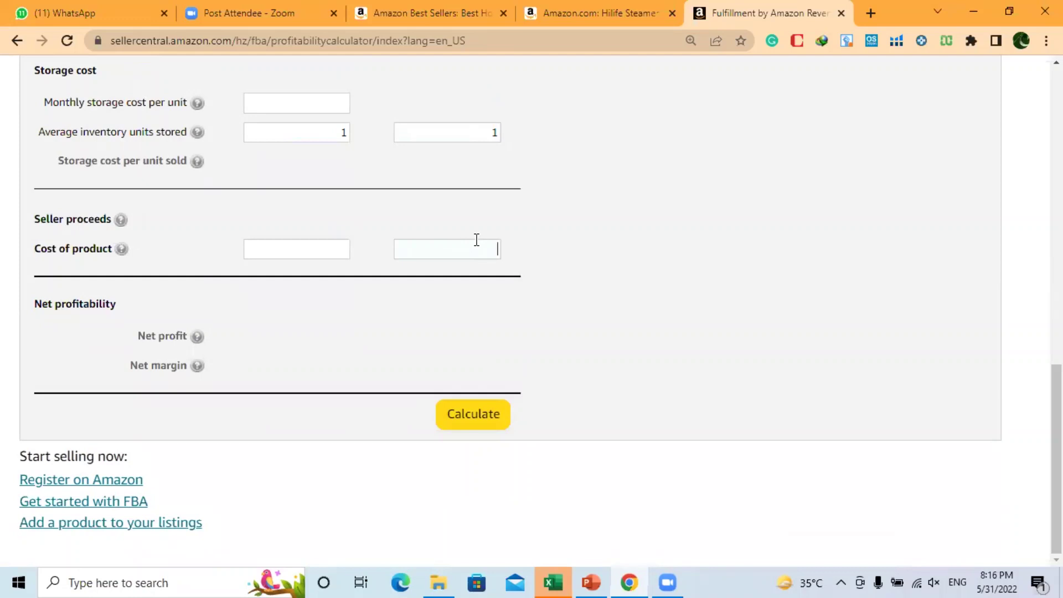
# Recheck the Amazon Fulfillment item price, set its cost of product to 12.49 and calculate the profitability.
pyautogui.moveTo(1057, 460); pyautogui.dragTo(1057, 333)
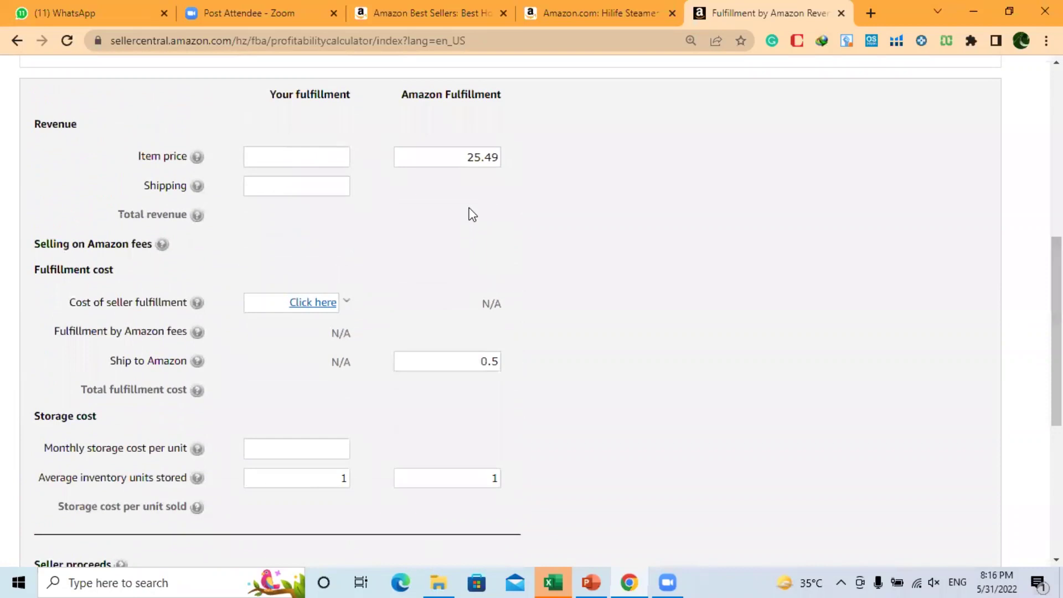
pyautogui.doubleClick(470, 158)
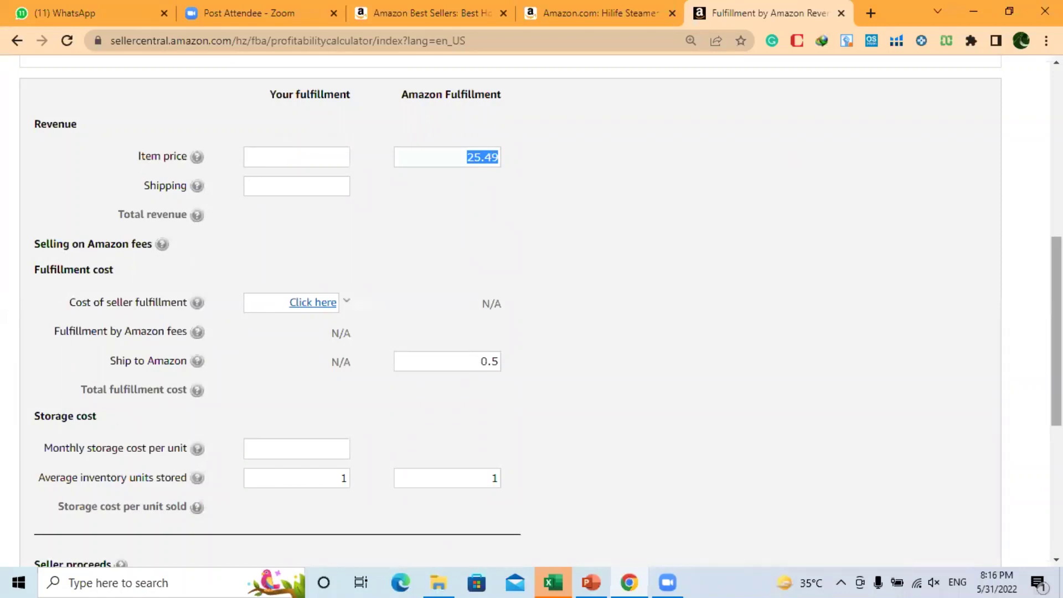
pyautogui.scroll(-6, 531, 316)
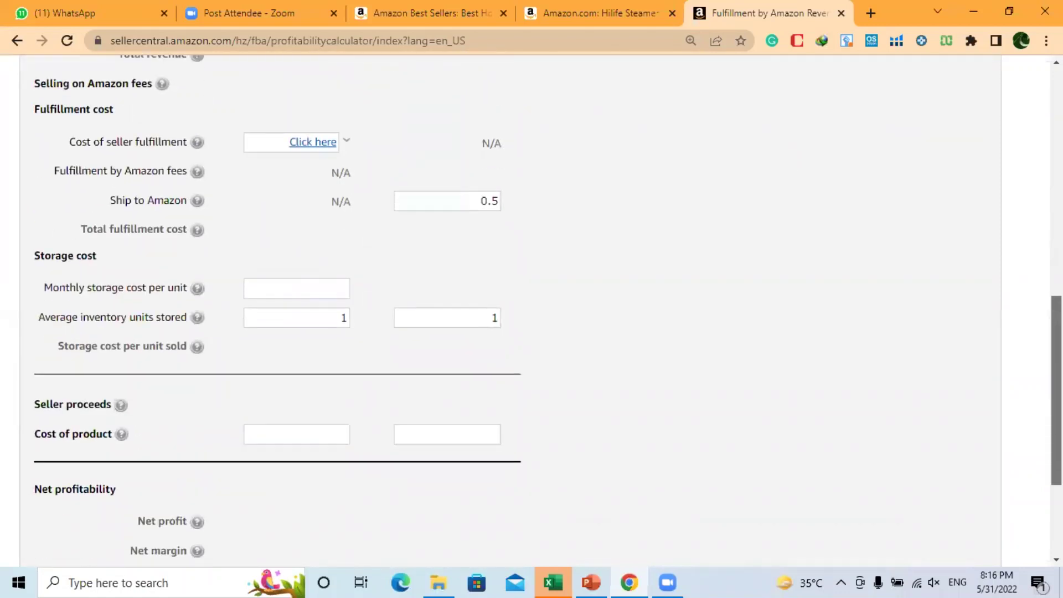
pyautogui.click(480, 250)
pyautogui.write('12.4')
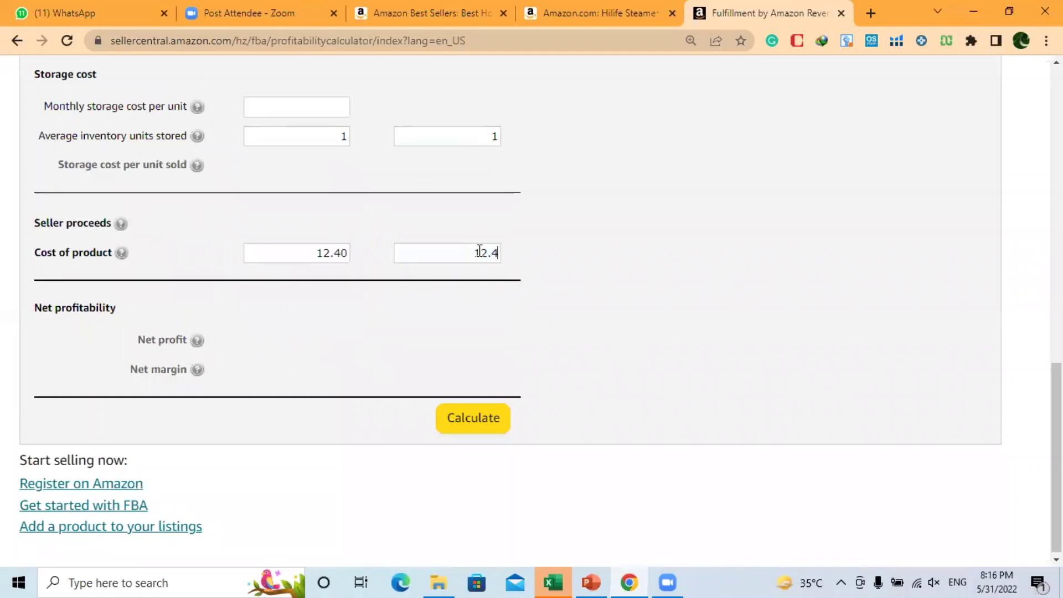
pyautogui.write('9')
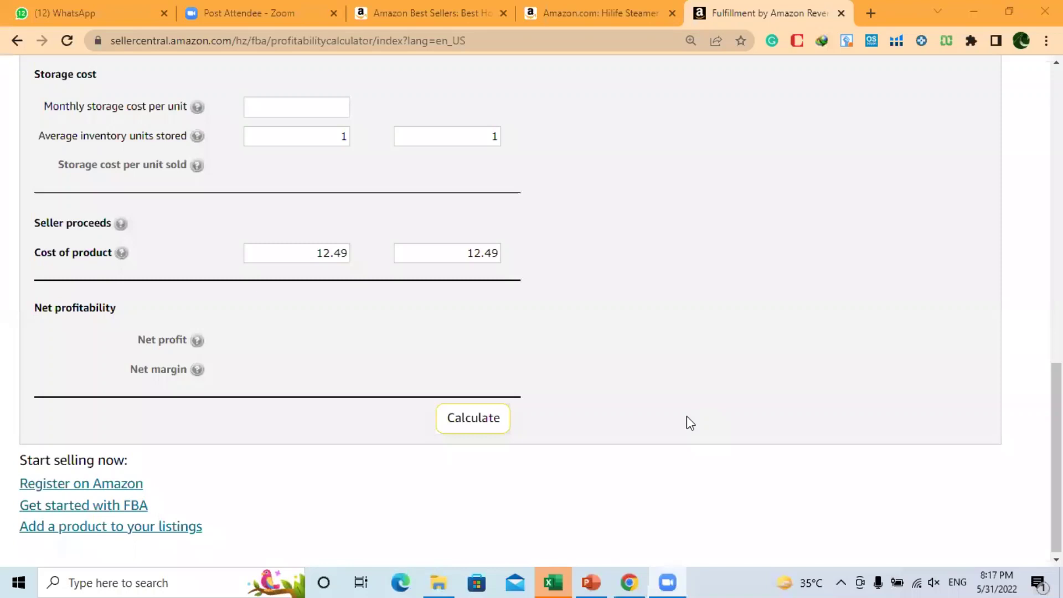
pyautogui.click(470, 427)
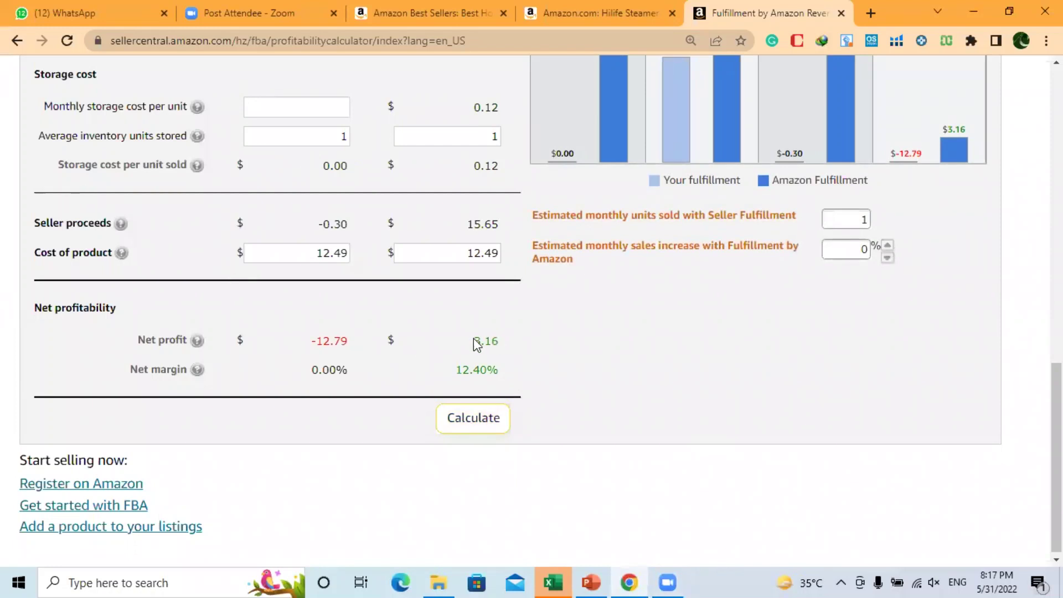
# Examine the Amazon Fulfillment net profit and net margin, highlighting both figures and reading the help notes on them.
pyautogui.moveTo(474, 341); pyautogui.dragTo(504, 344)
pyautogui.click(196, 340)
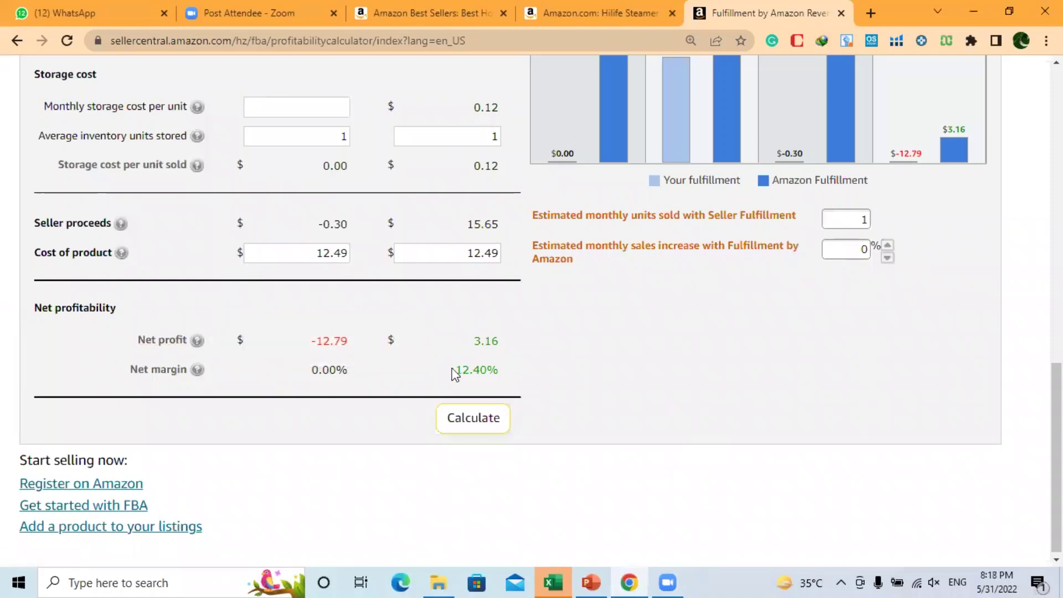
pyautogui.click(197, 369)
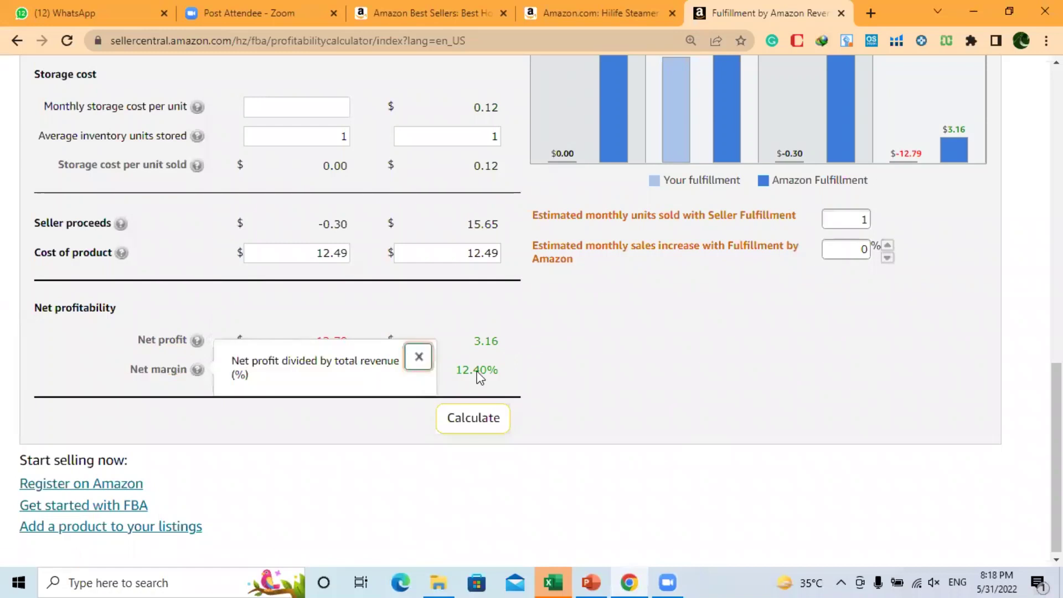
pyautogui.moveTo(454, 369); pyautogui.dragTo(505, 378)
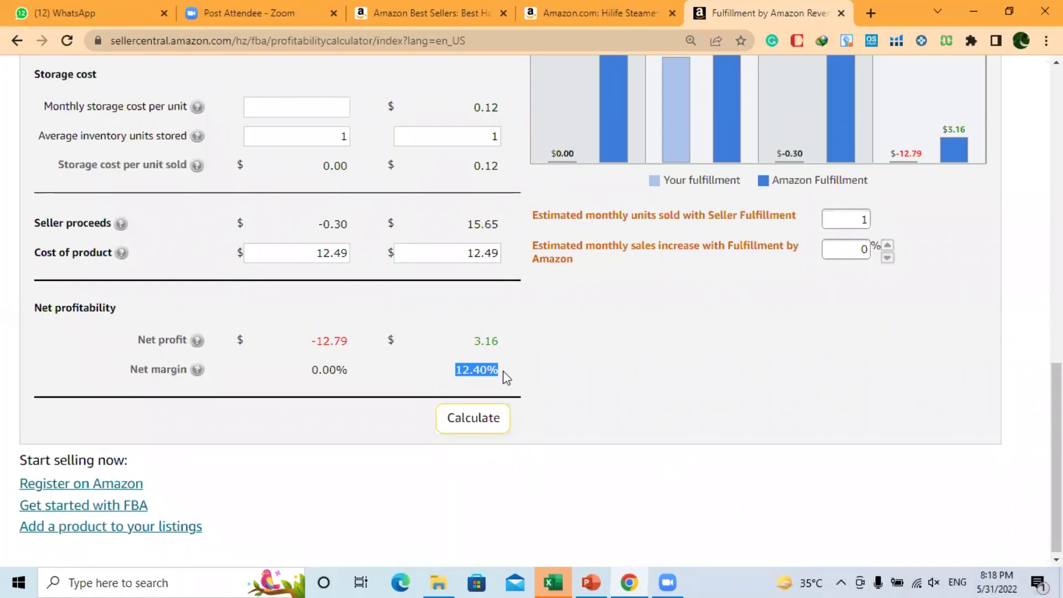
pyautogui.moveTo(473, 341); pyautogui.dragTo(492, 343)
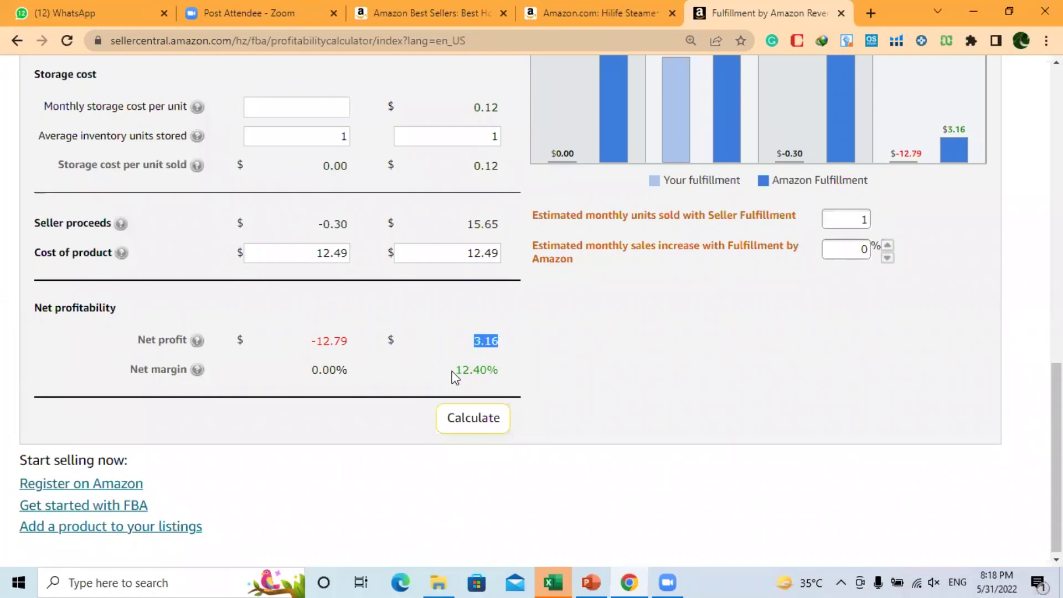
pyautogui.moveTo(453, 370); pyautogui.dragTo(508, 375)
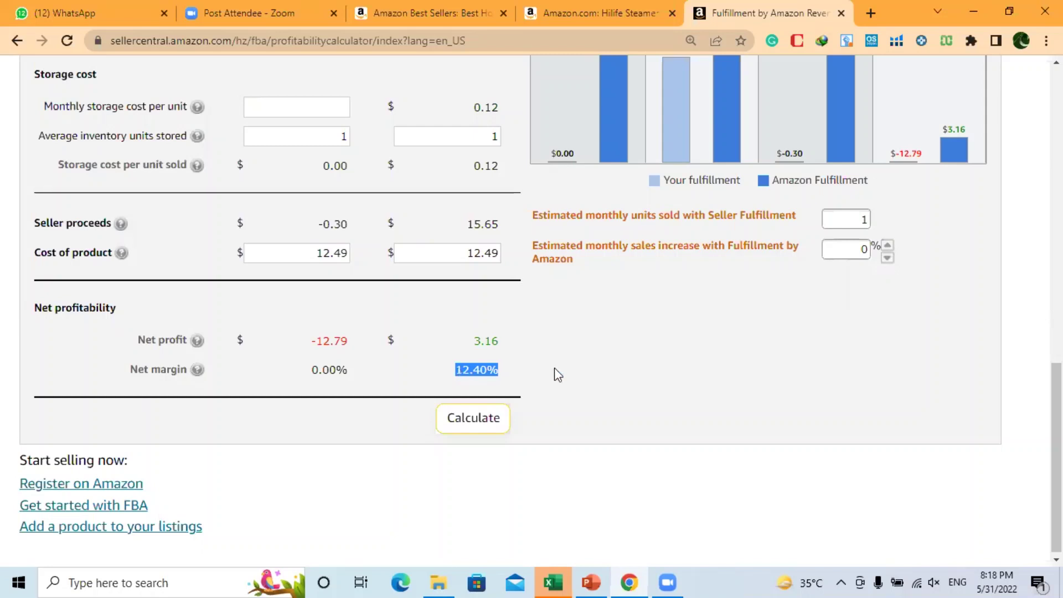
pyautogui.click(605, 377)
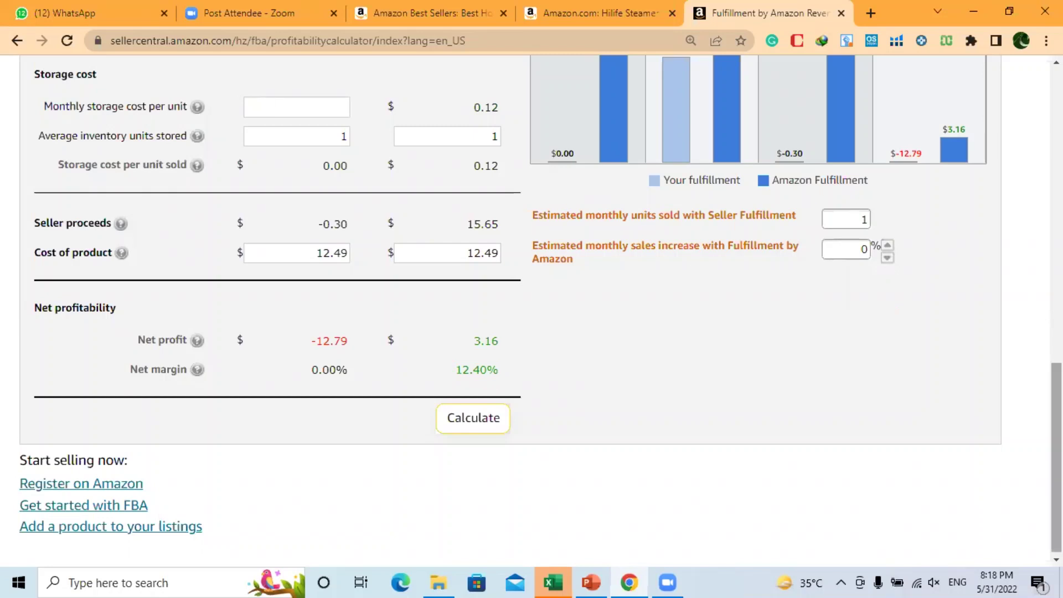
# Review the cost breakdown, lower the Amazon Fulfillment cost of product to 10.49 and recalculate the profitability.
pyautogui.scroll(4, 1056, 454)
pyautogui.scroll(2, 1056, 455)
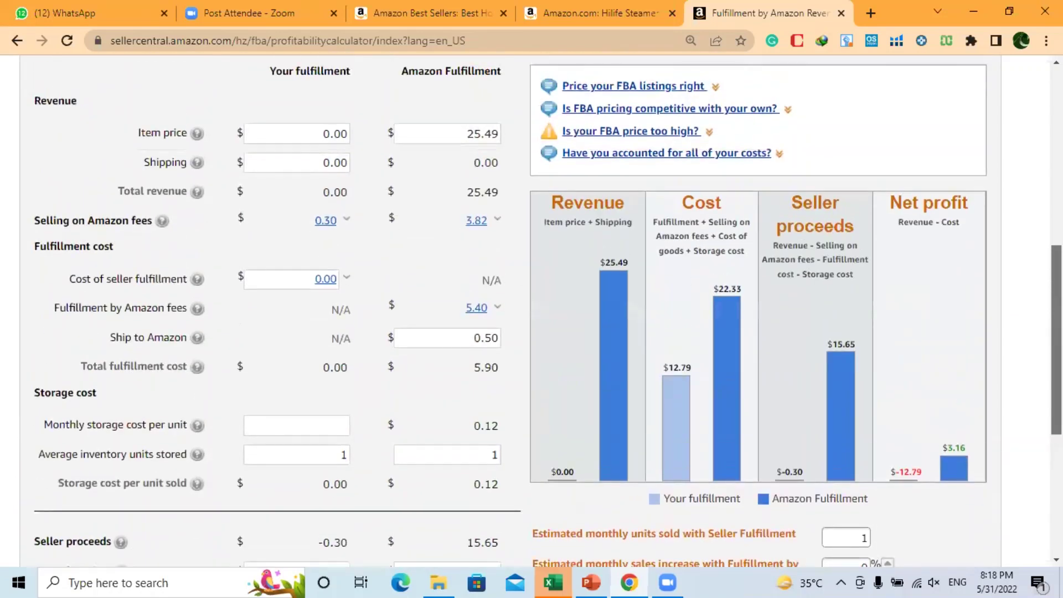
pyautogui.scroll(-5, 552, 397)
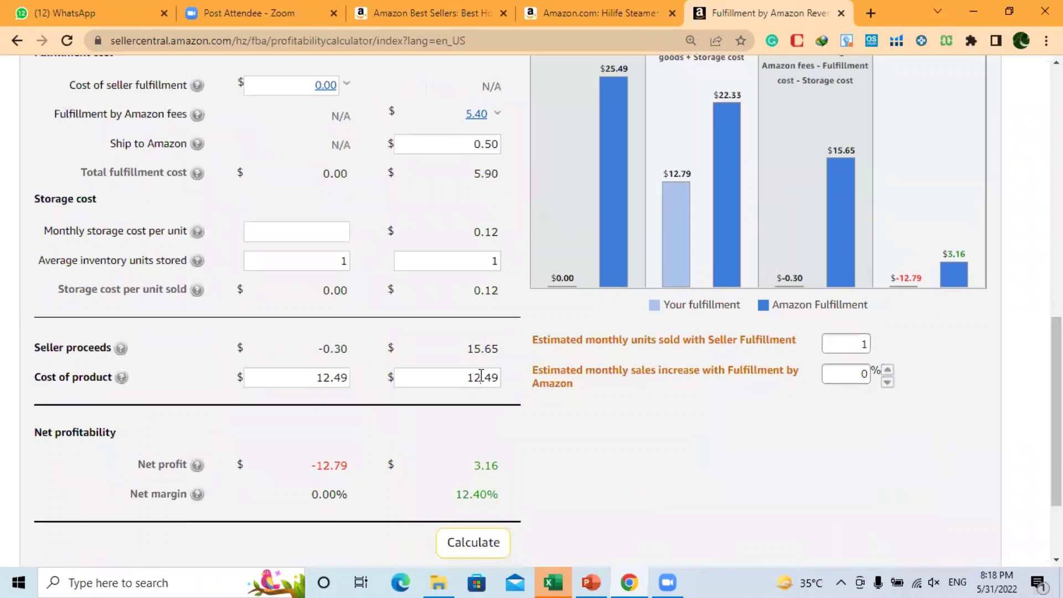
pyautogui.click(481, 376)
pyautogui.press('BackSpace')
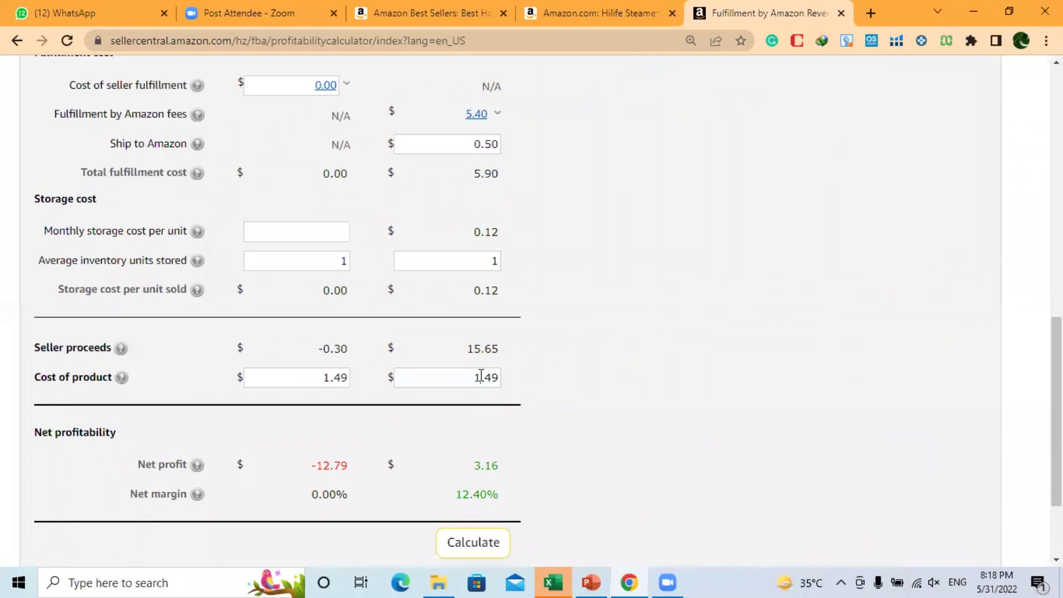
pyautogui.write('0')
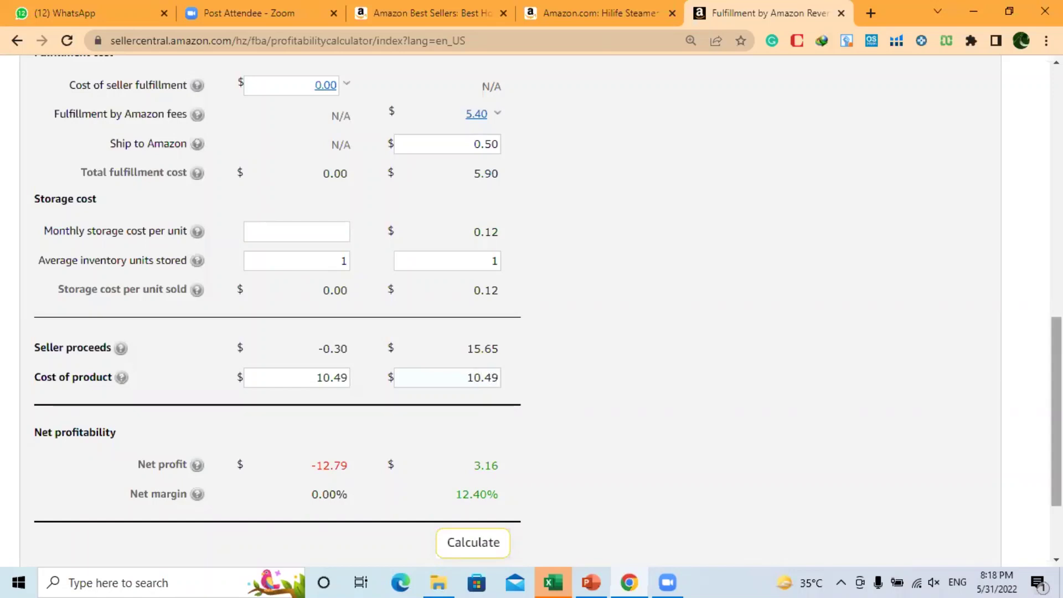
pyautogui.scroll(-2, 942, 401)
pyautogui.click(490, 419)
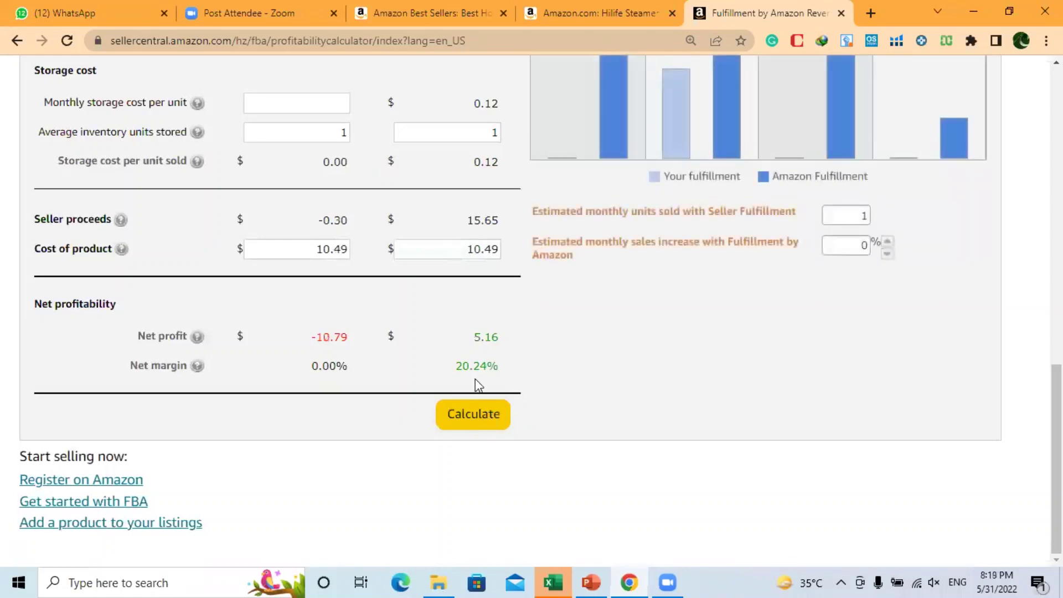
# Highlight the recalculated net margin and the cost of product under Amazon Fulfillment.
pyautogui.moveTo(452, 368); pyautogui.dragTo(493, 370)
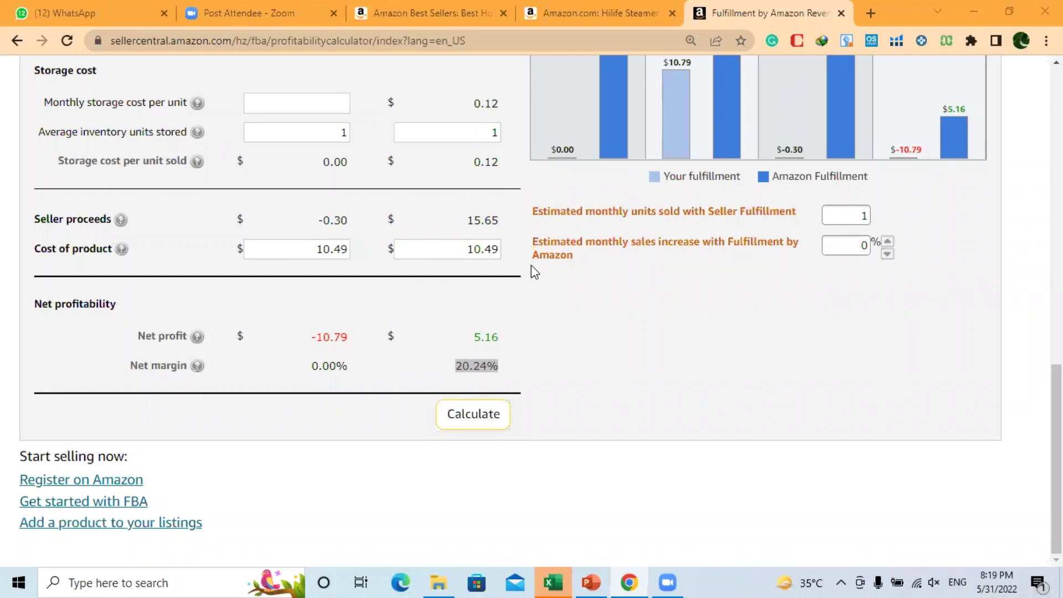
pyautogui.moveTo(462, 249); pyautogui.dragTo(501, 248)
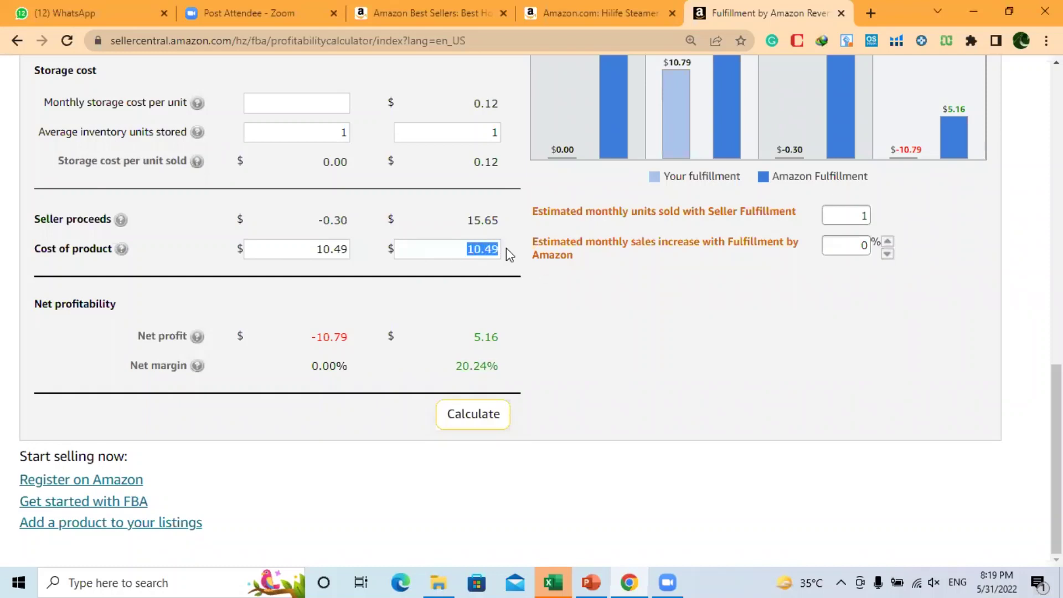
# Highlight the net profit and net margin under Amazon Fulfillment.
pyautogui.click(560, 309)
pyautogui.moveTo(474, 337); pyautogui.dragTo(505, 335)
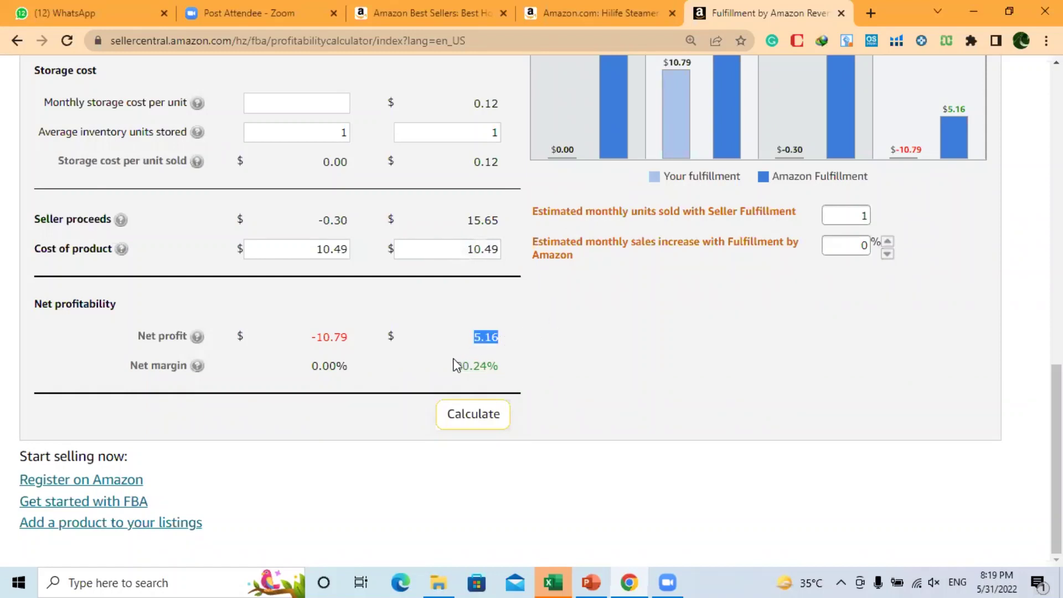
pyautogui.moveTo(456, 365); pyautogui.dragTo(507, 371)
pyautogui.click(549, 375)
# Review the Amazon Fulfillment item price and the breakdown of its Selling on Amazon fees.
pyautogui.scroll(6, 1056, 459)
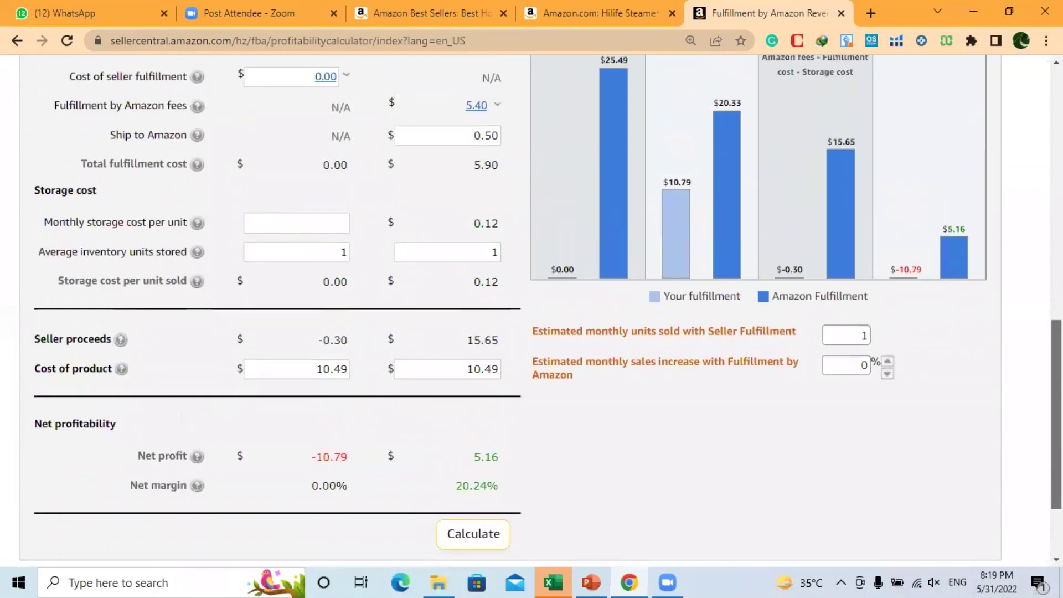
pyautogui.scroll(1, 1056, 459)
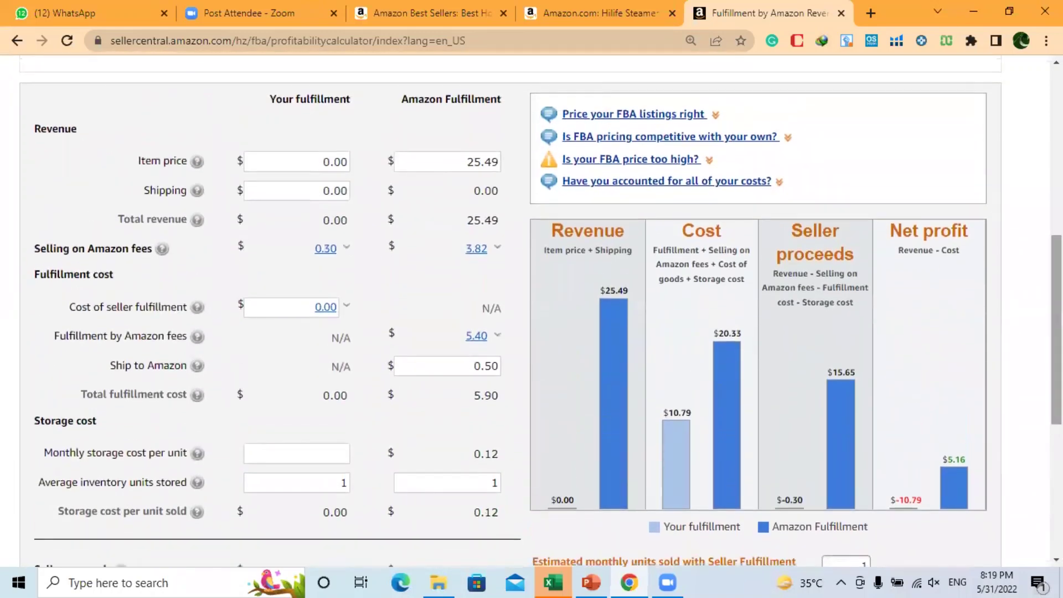
pyautogui.moveTo(468, 162); pyautogui.dragTo(500, 159)
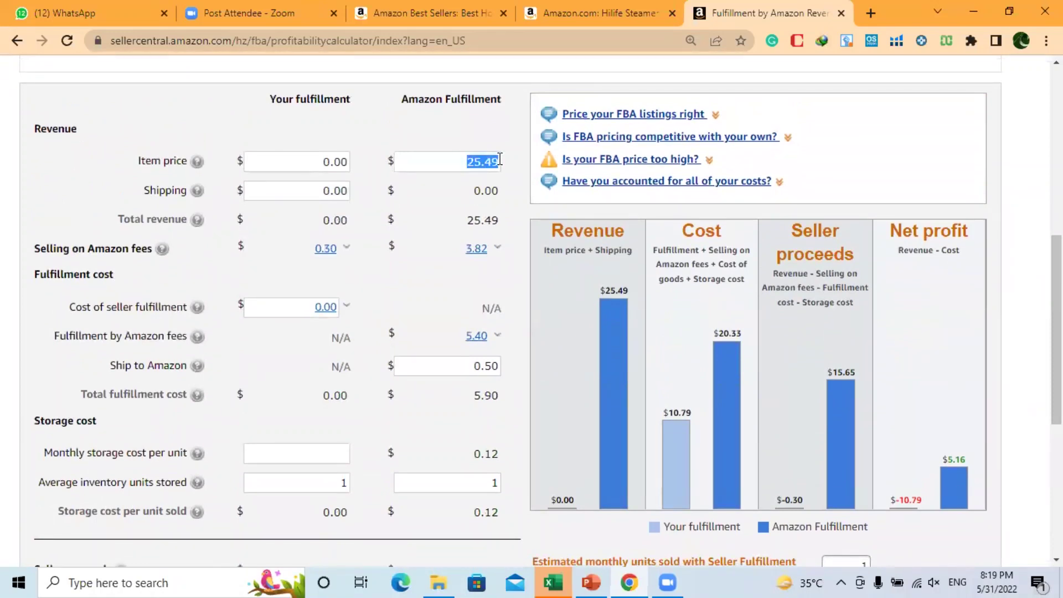
pyautogui.moveTo(19, 249); pyautogui.dragTo(54, 251)
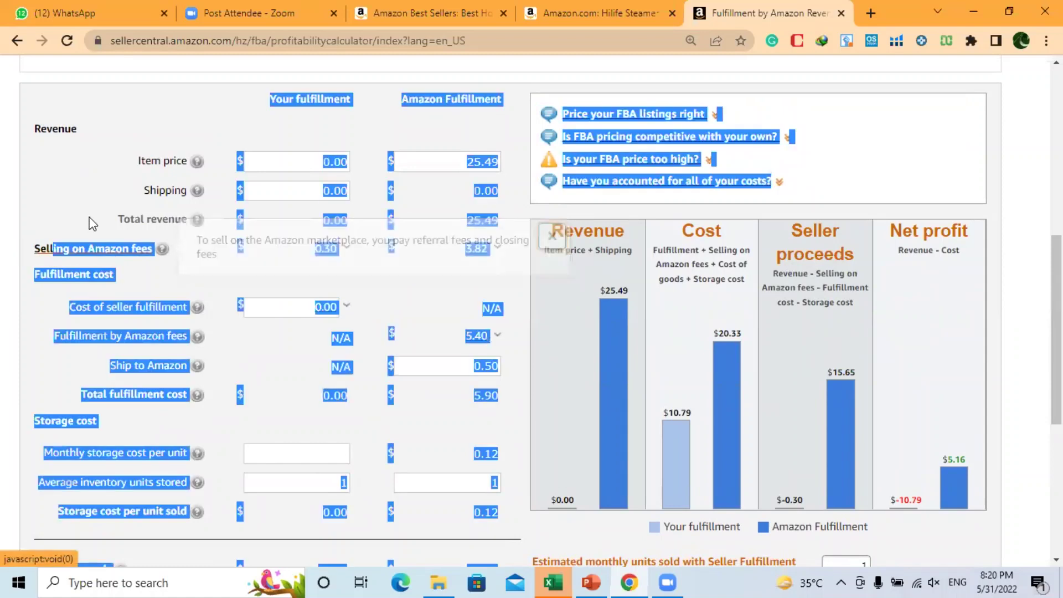
pyautogui.click(92, 224)
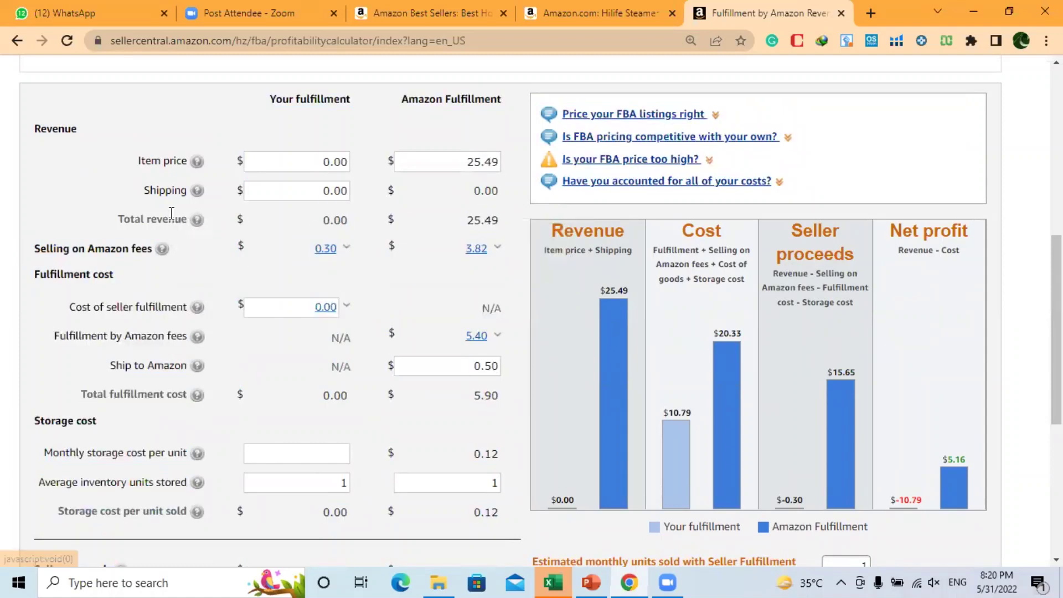
pyautogui.click(498, 249)
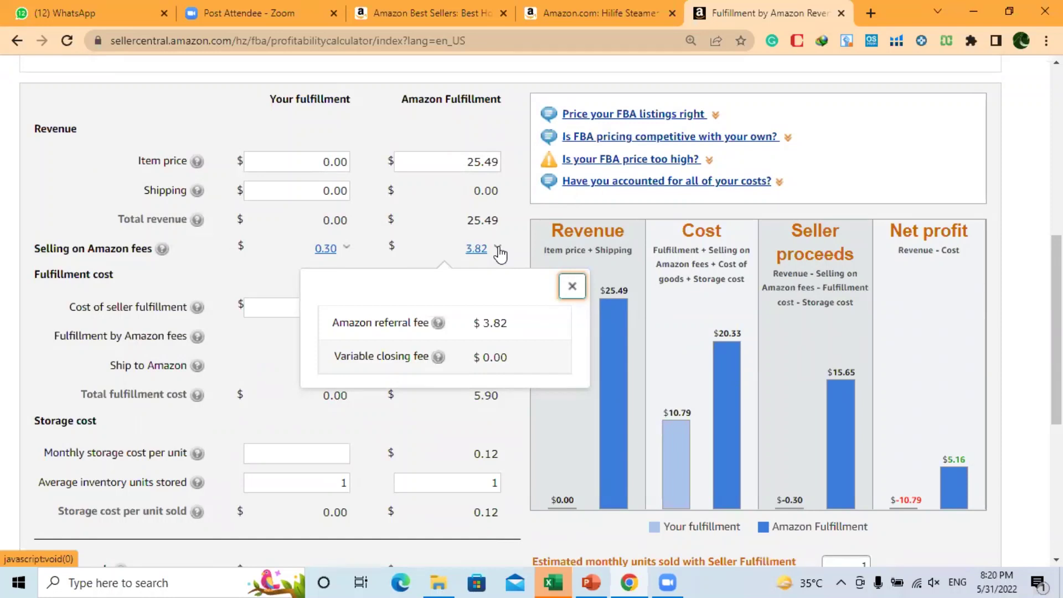
pyautogui.moveTo(465, 162); pyautogui.dragTo(497, 162)
pyautogui.click(497, 162)
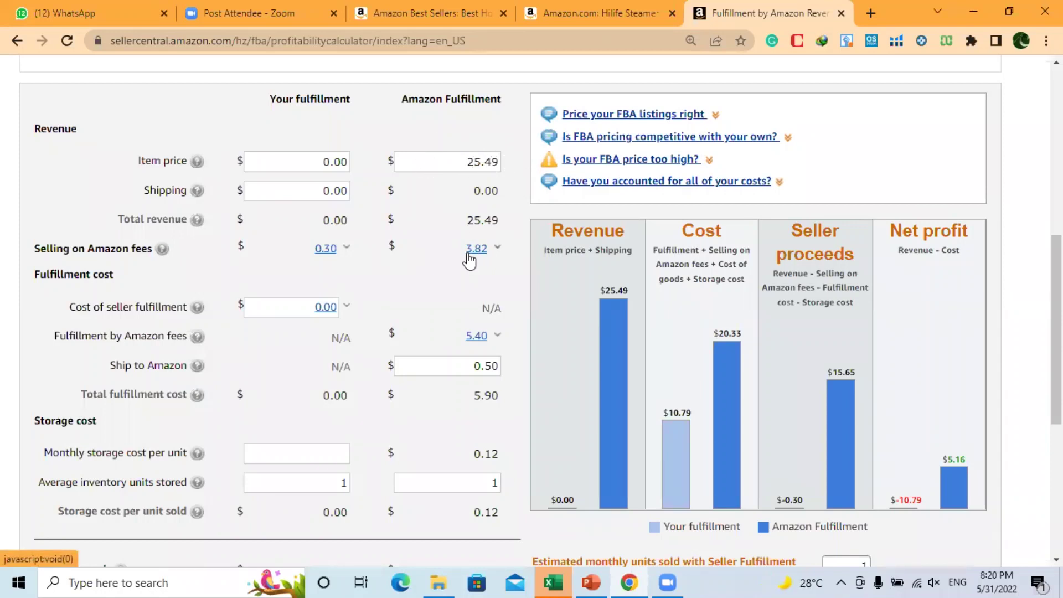
# Inspect the breakdown of the Fulfillment by Amazon fees, read the fulfillment fee's help note and highlight the fee amount.
pyautogui.scroll(-2, 737, 305)
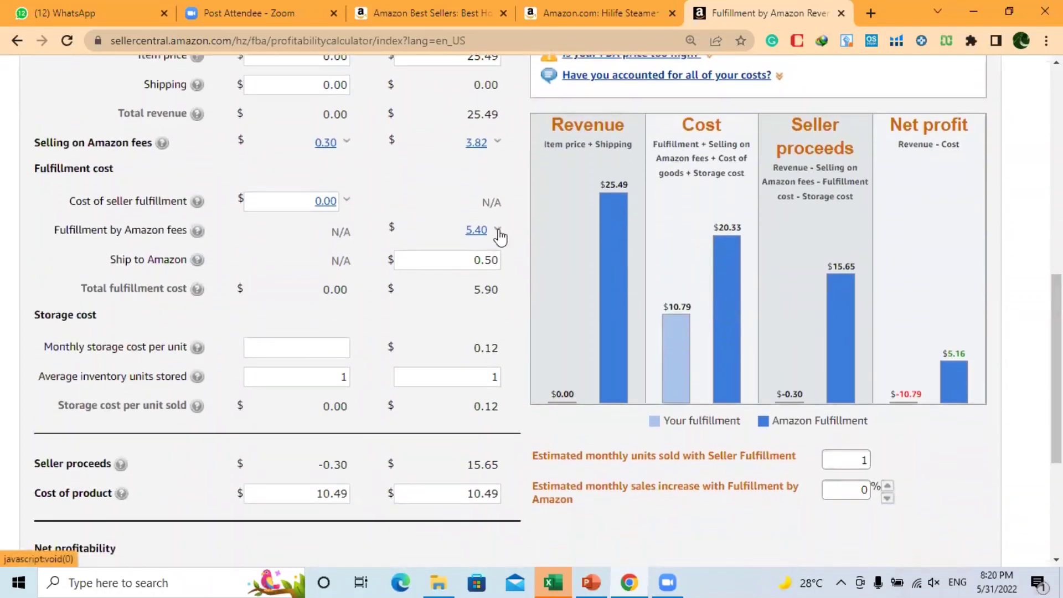
pyautogui.click(498, 230)
pyautogui.click(380, 304)
pyautogui.moveTo(340, 308); pyautogui.dragTo(366, 306)
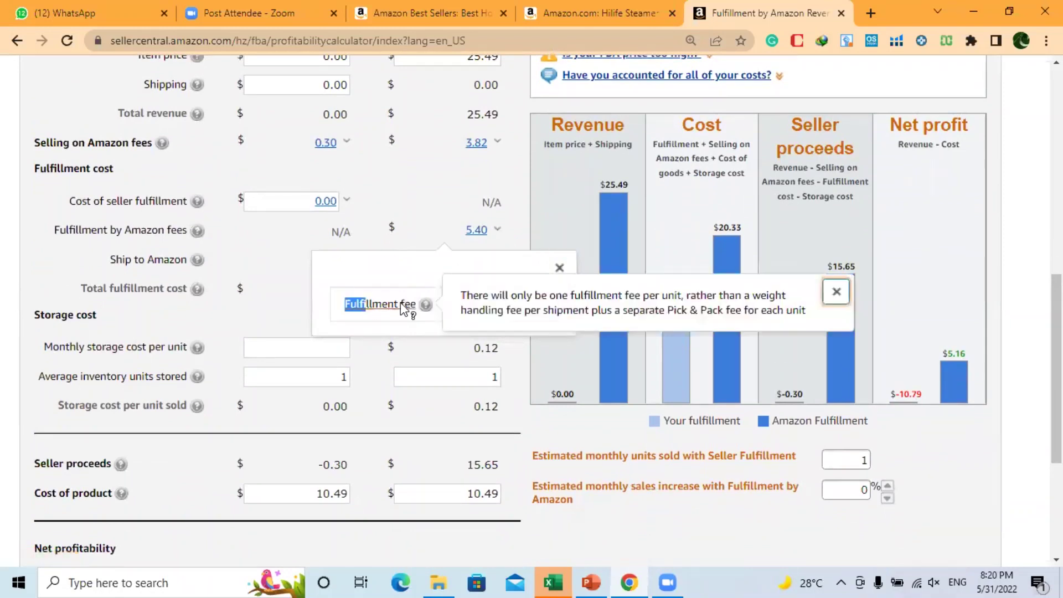
pyautogui.click(496, 233)
pyautogui.click(497, 233)
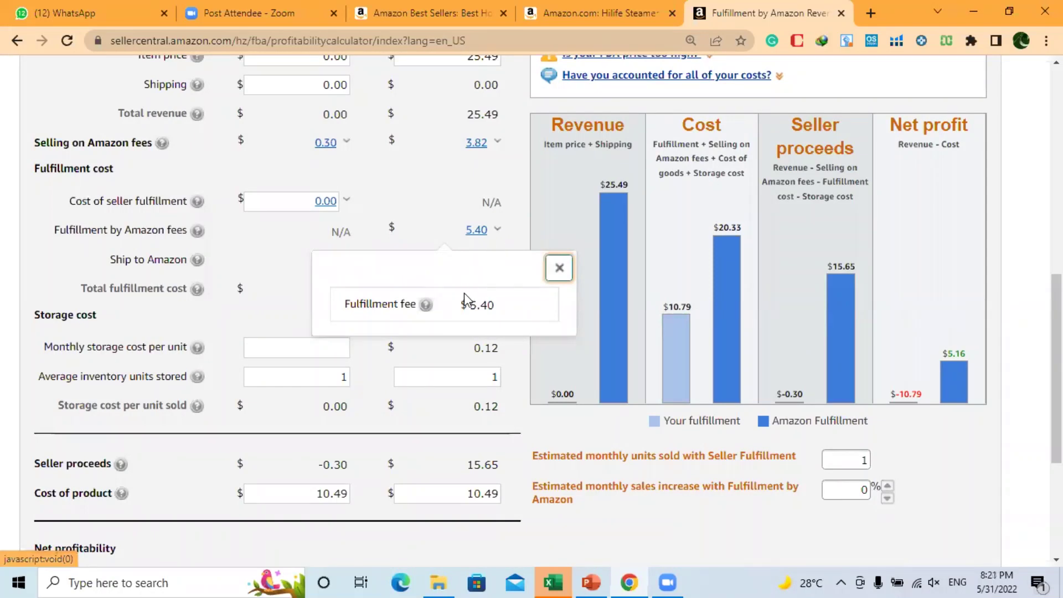
pyautogui.moveTo(468, 305); pyautogui.dragTo(503, 308)
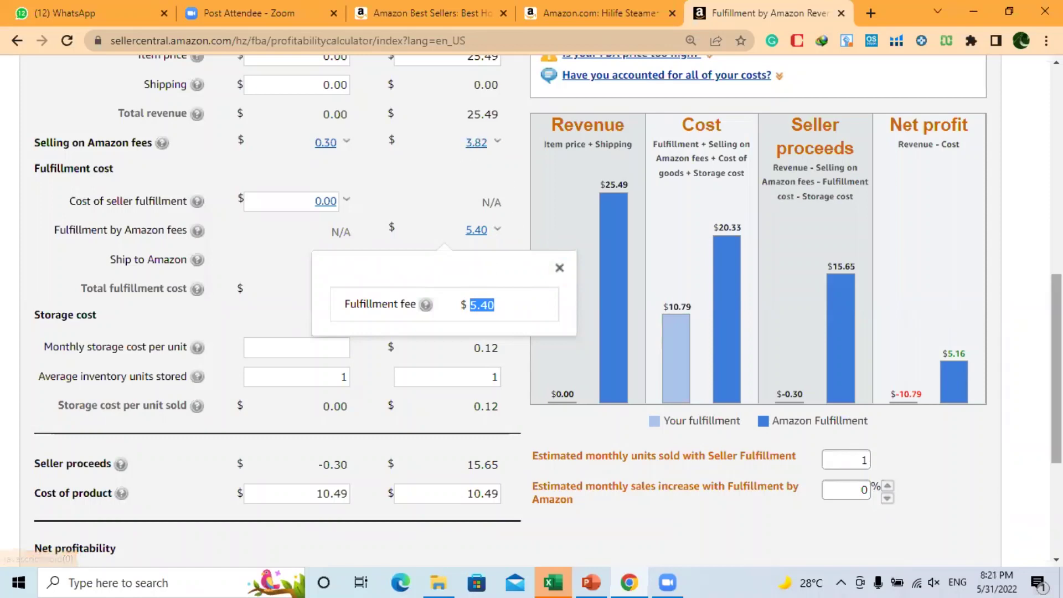
pyautogui.scroll(-1, 548, 310)
pyautogui.scroll(-2, 554, 360)
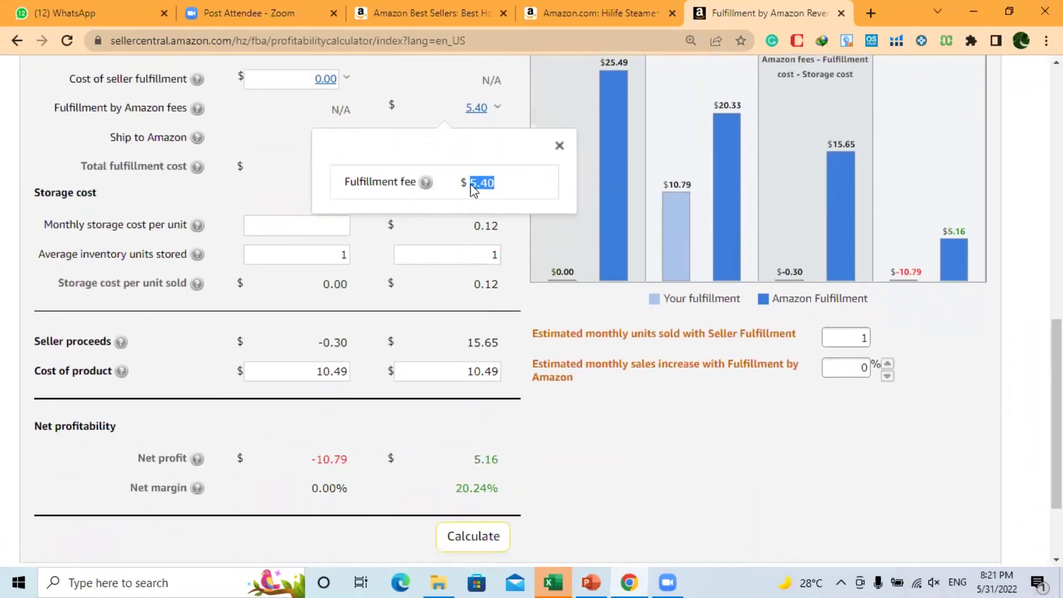
pyautogui.click(952, 416)
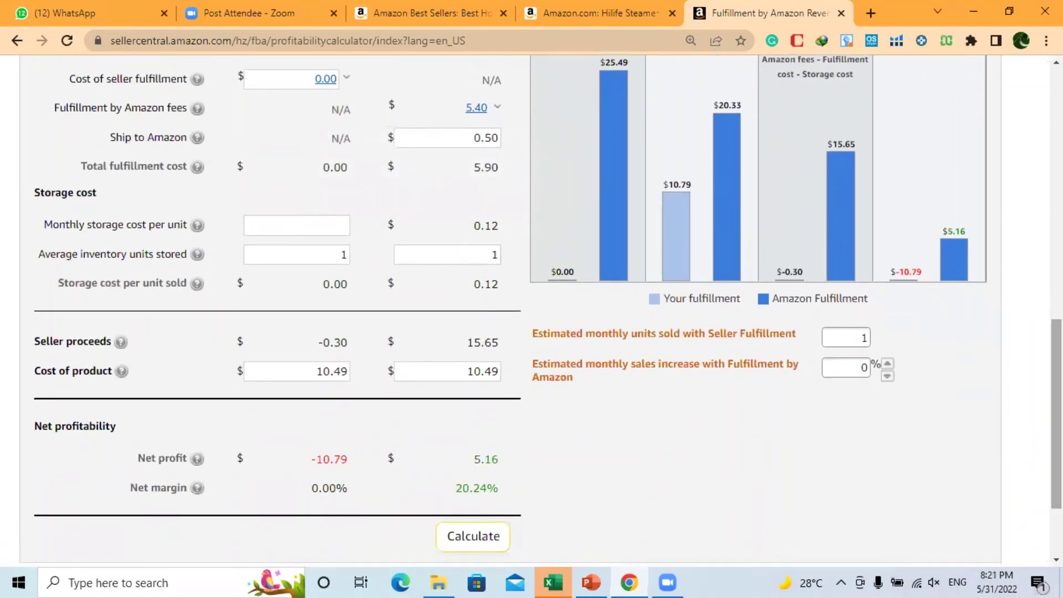
# Set the browser page zoom to 110% so the whole comparison chart fits beside the cost table.
pyautogui.scroll(-2, 953, 416)
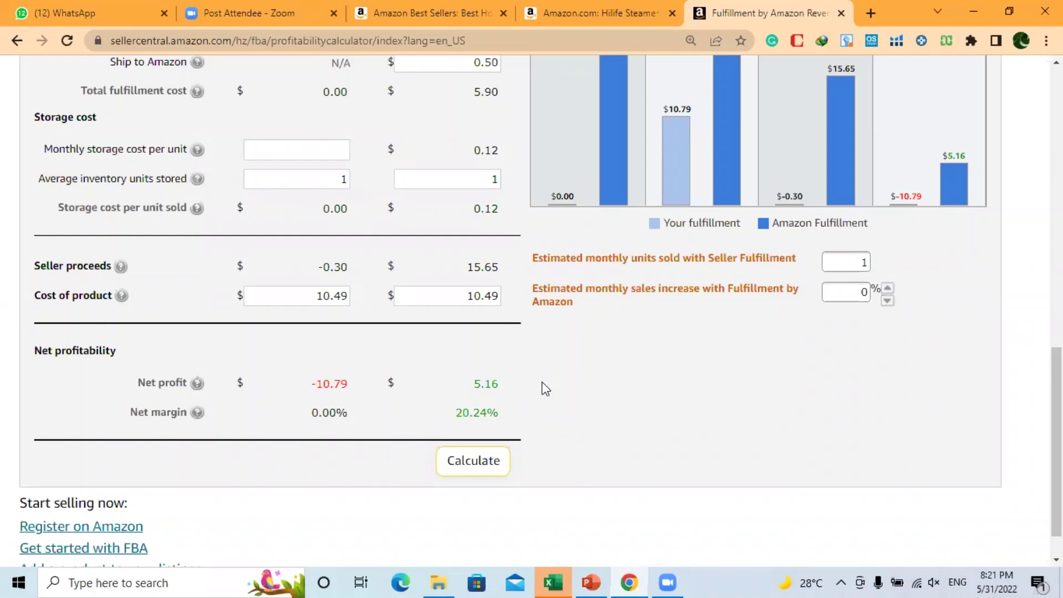
pyautogui.scroll(6, 1057, 437)
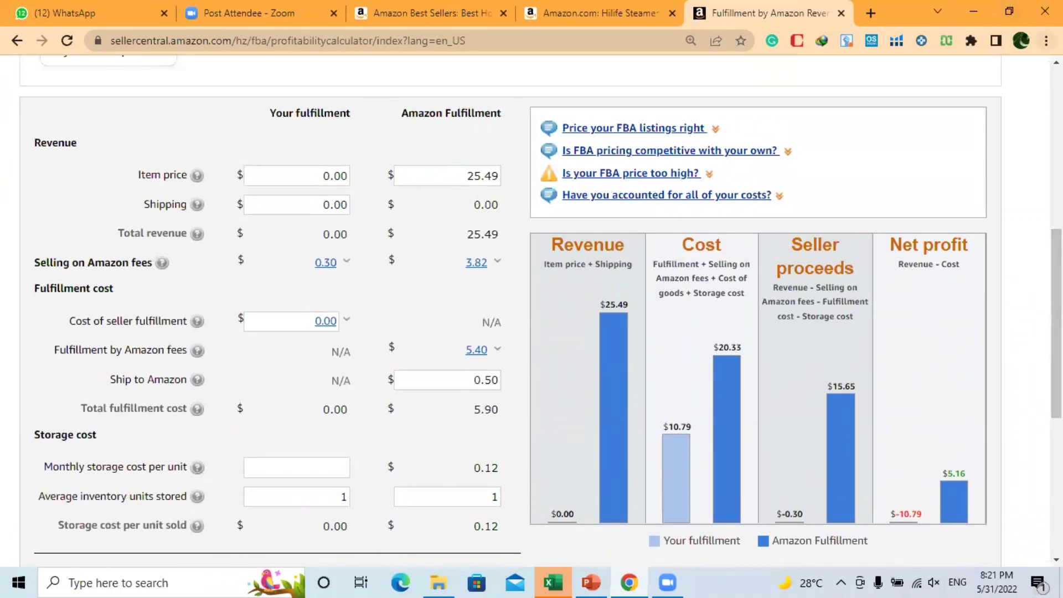
pyautogui.click(1046, 40)
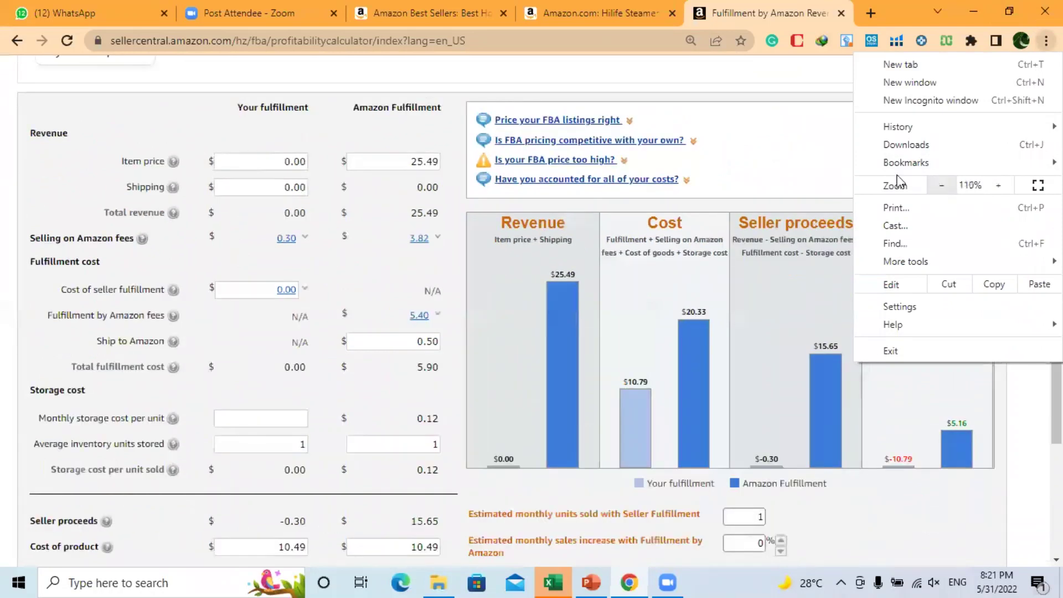
pyautogui.click(945, 188)
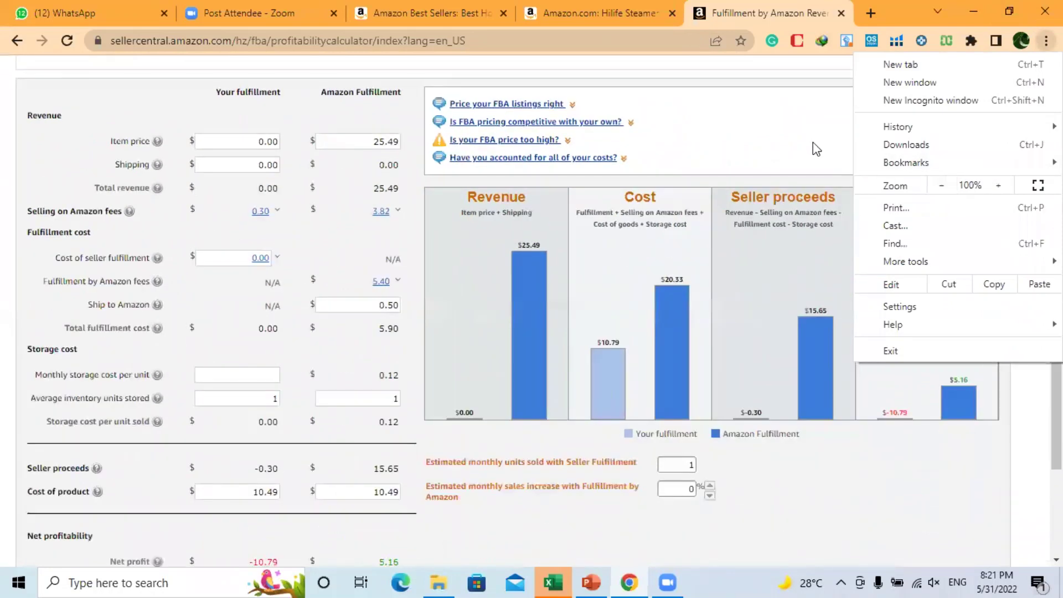
pyautogui.click(812, 144)
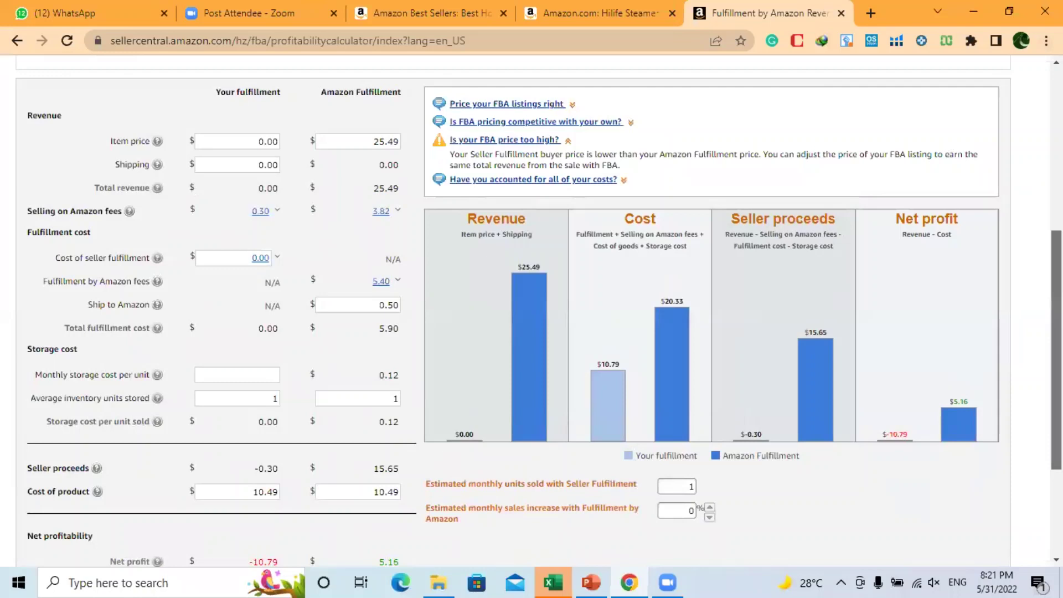
pyautogui.scroll(-2, 532, 310)
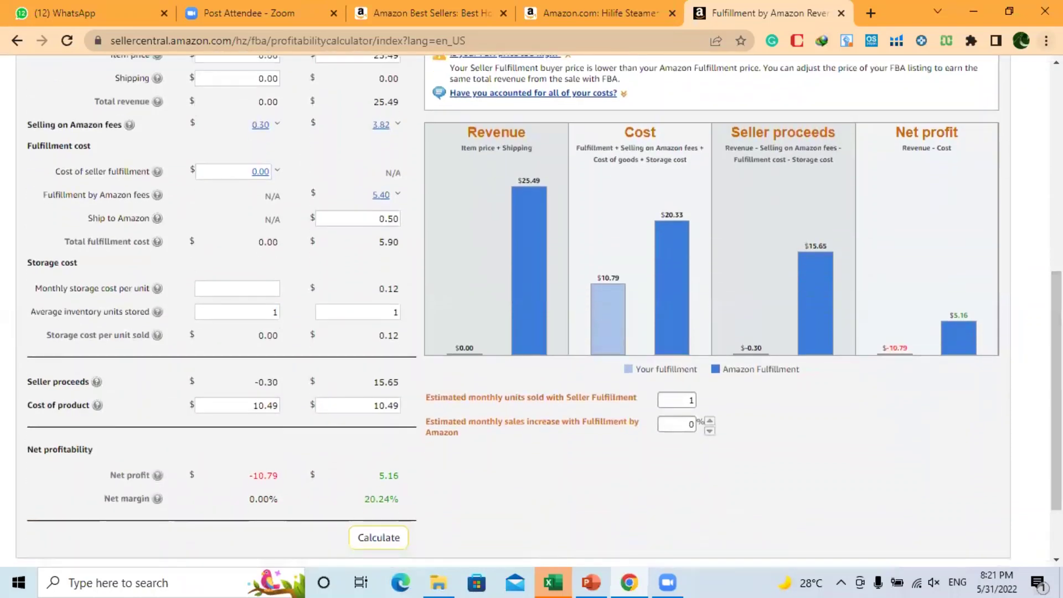
pyautogui.click(1046, 40)
pyautogui.click(1000, 186)
pyautogui.click(1002, 187)
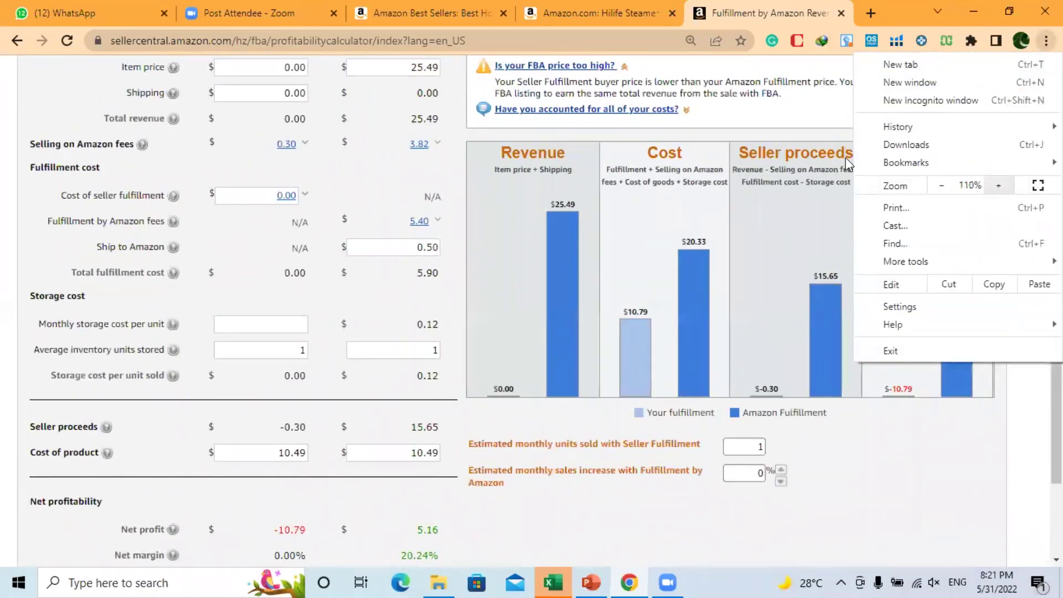
pyautogui.click(810, 113)
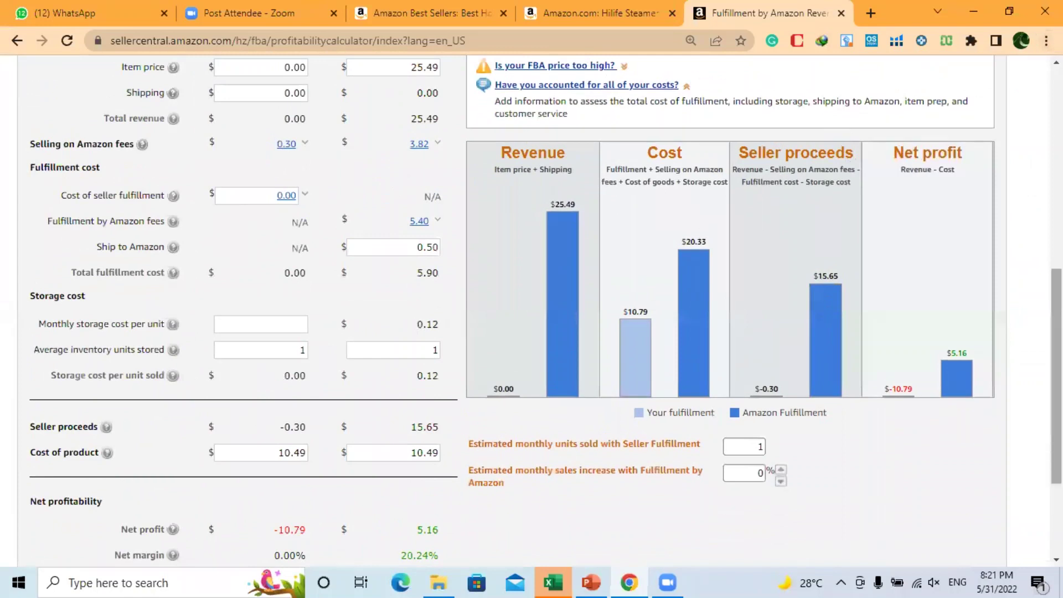
# Examine the comparison chart's Revenue, Cost and Seller proceeds columns, highlighting their headings.
pyautogui.scroll(-1, 532, 310)
pyautogui.scroll(2, 532, 311)
pyautogui.scroll(1, 604, 339)
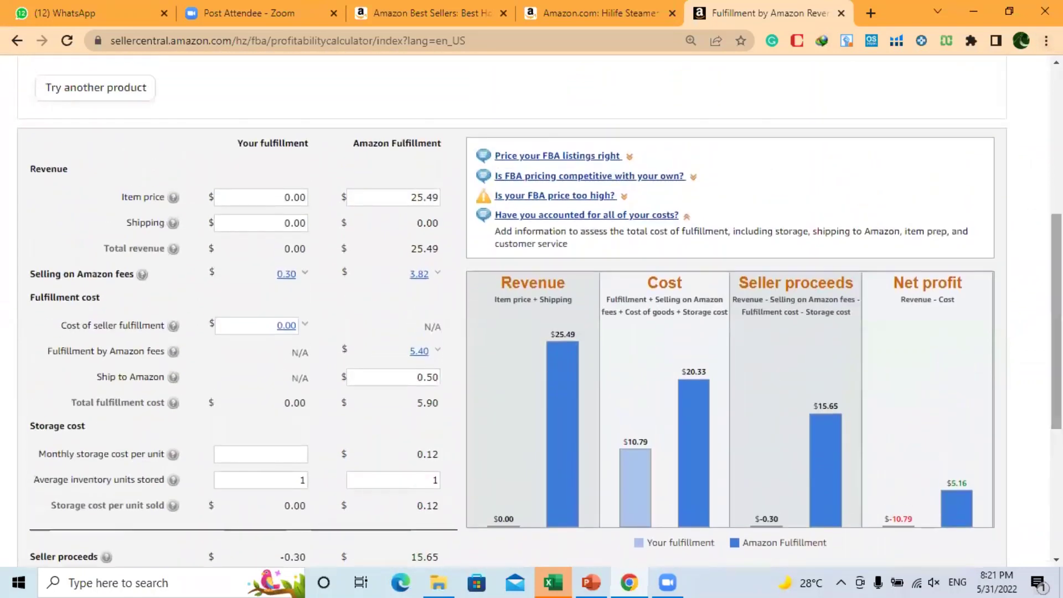
pyautogui.moveTo(507, 283); pyautogui.dragTo(703, 286)
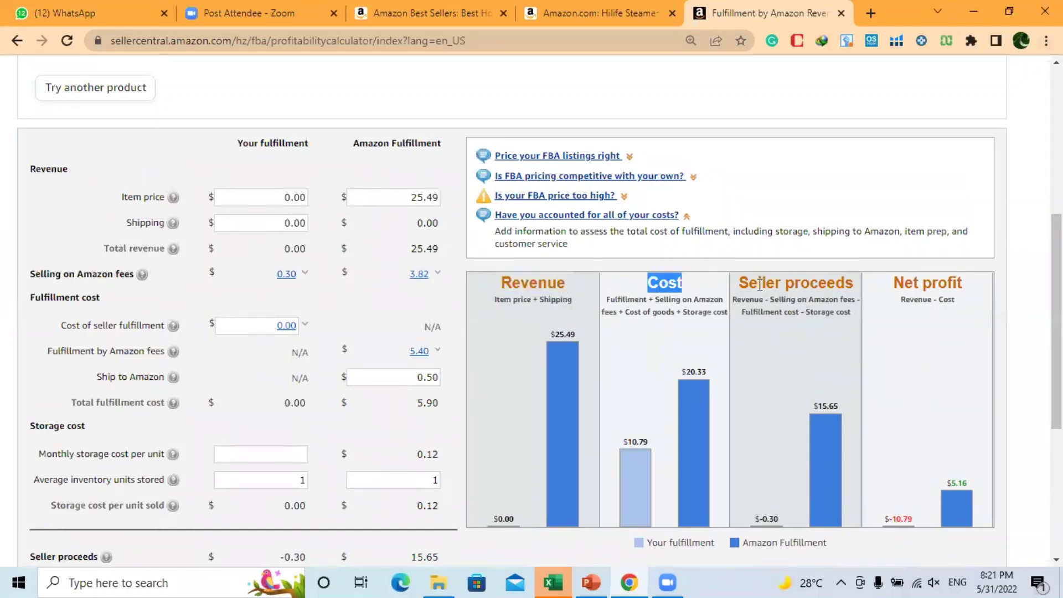
pyautogui.moveTo(740, 283); pyautogui.dragTo(867, 282)
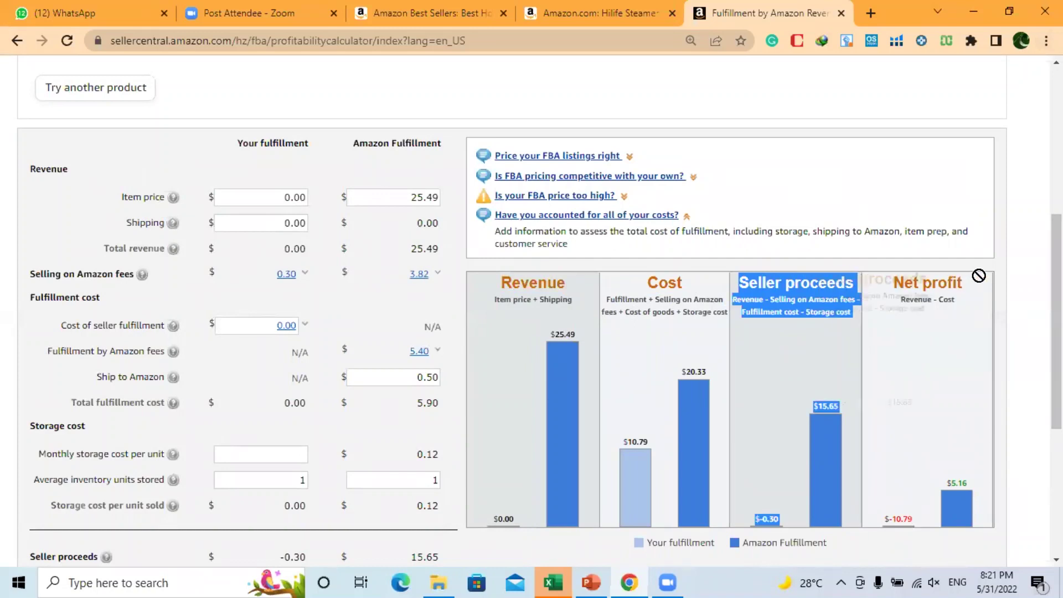
pyautogui.scroll(-2, 1057, 321)
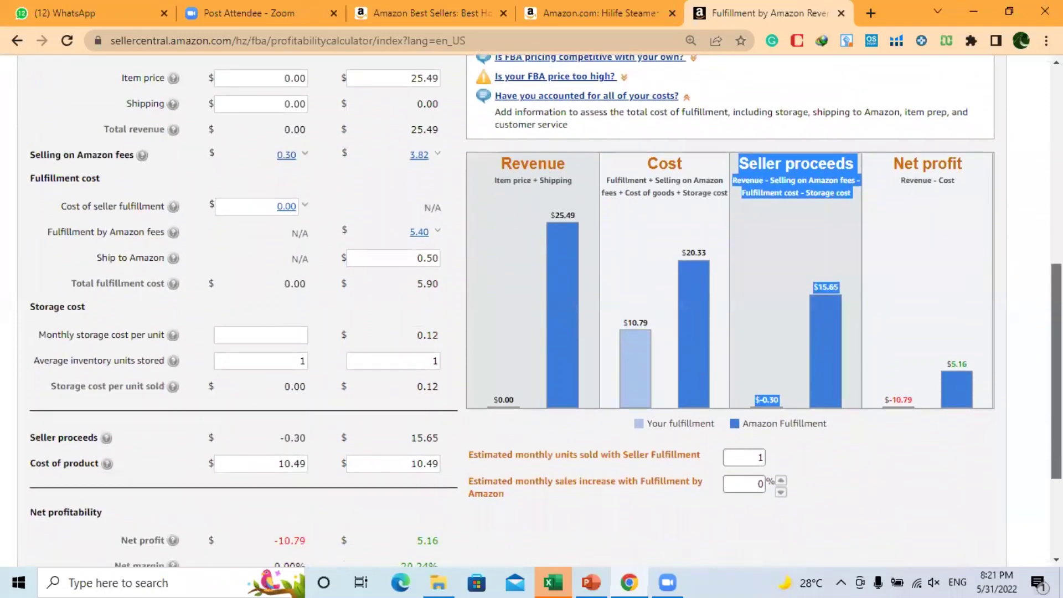
pyautogui.scroll(-1, 1056, 333)
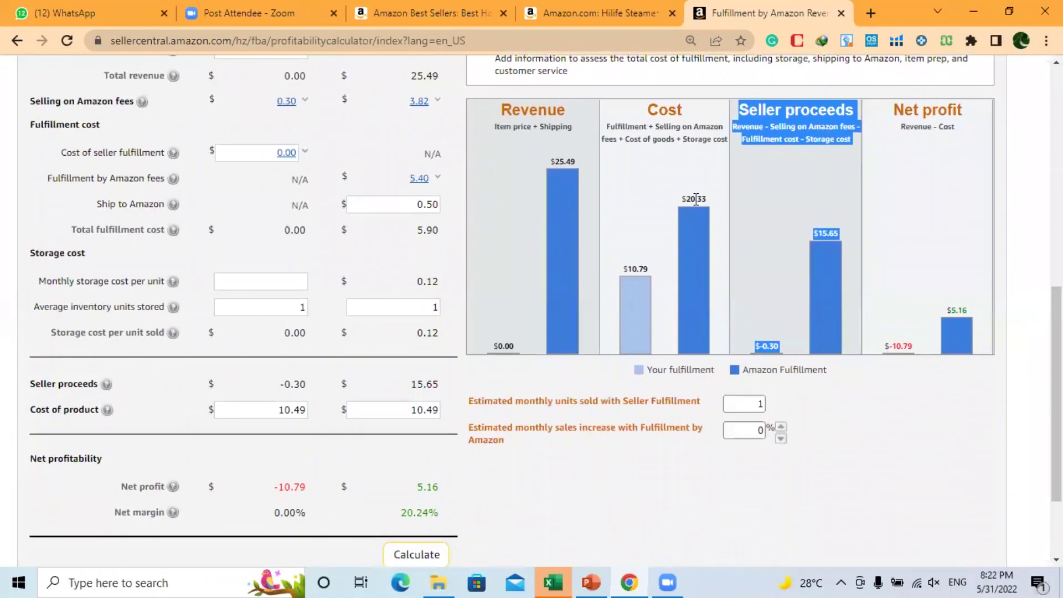
# Highlight the Amazon Fulfillment amounts for cost, seller proceeds and net profit in the comparison chart.
pyautogui.moveTo(690, 199); pyautogui.dragTo(709, 205)
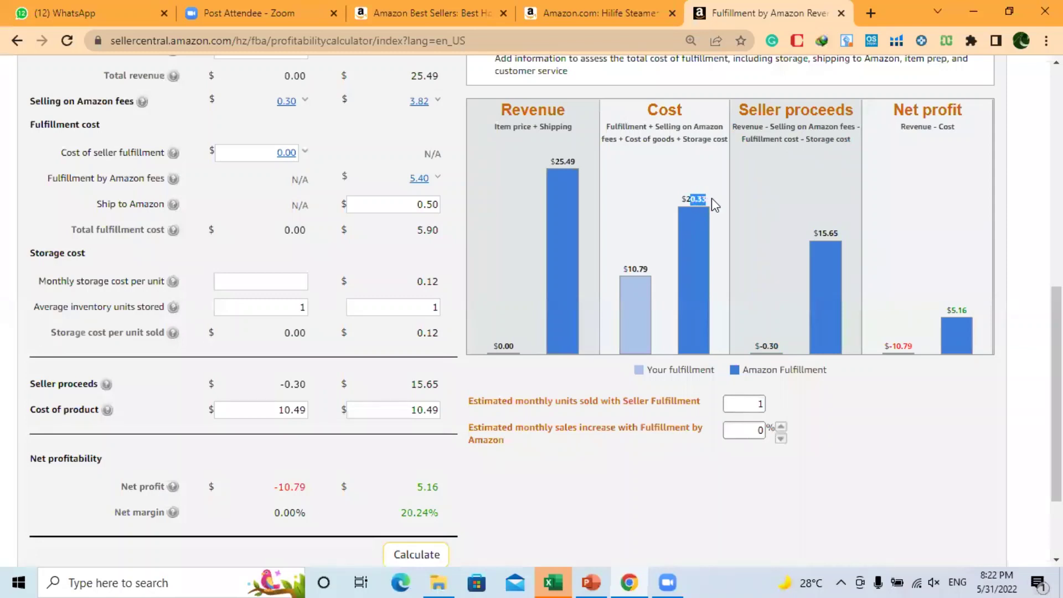
pyautogui.moveTo(821, 233); pyautogui.dragTo(843, 238)
pyautogui.doubleClick(841, 233)
pyautogui.click(867, 231)
pyautogui.moveTo(950, 309); pyautogui.dragTo(977, 310)
# Set the estimated monthly units sold with Seller Fulfillment to 300.
pyautogui.moveTo(1057, 354)
pyautogui.mouseDown()
pyautogui.moveTo(1056, 364)
pyautogui.moveTo(1056, 347)
pyautogui.mouseUp()
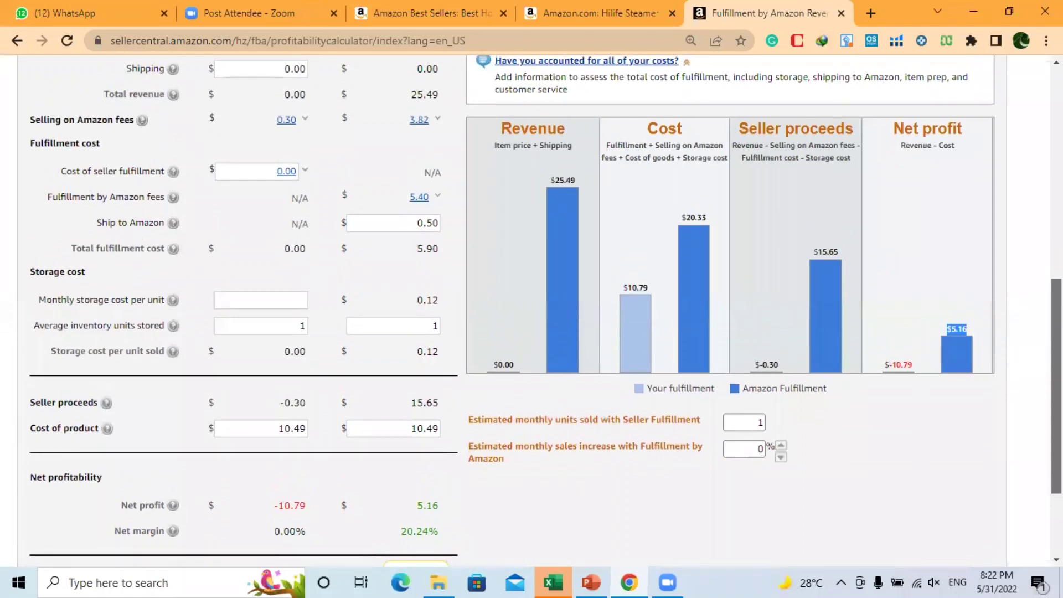
pyautogui.moveTo(1057, 347); pyautogui.dragTo(1057, 392)
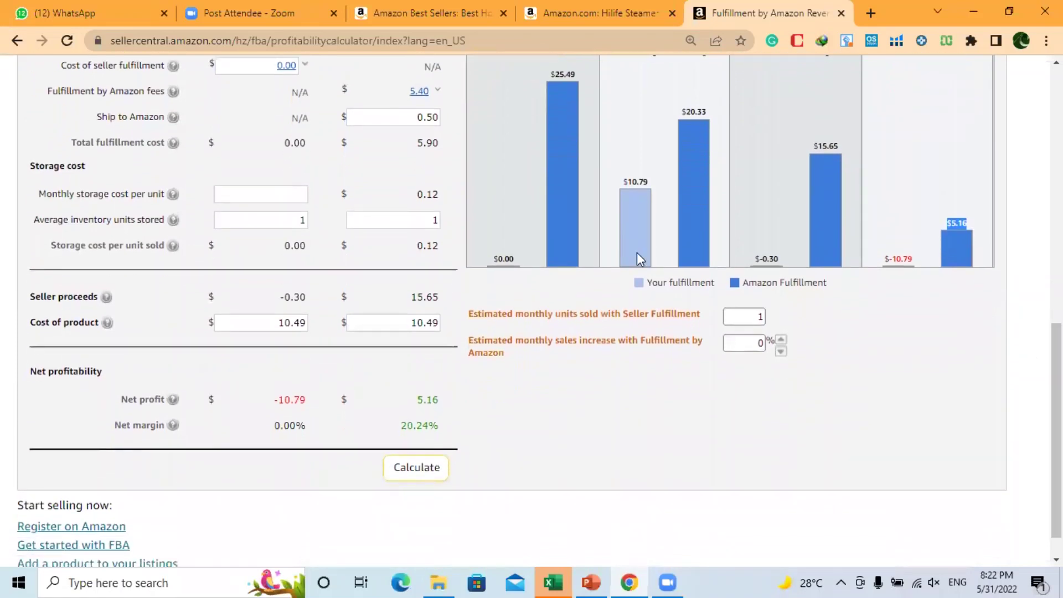
pyautogui.moveTo(468, 315); pyautogui.dragTo(702, 313)
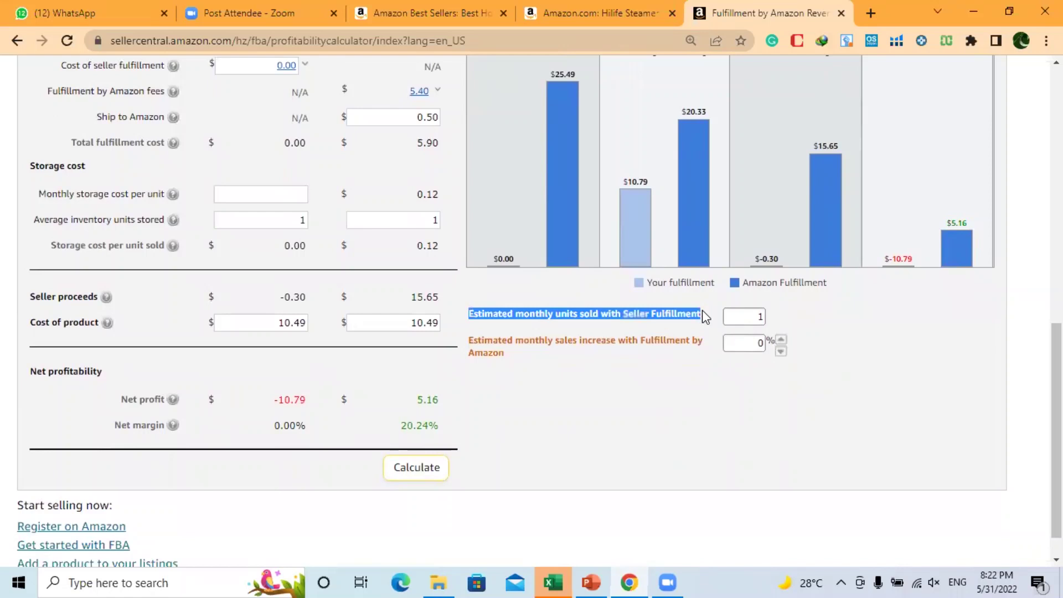
pyautogui.click(763, 317)
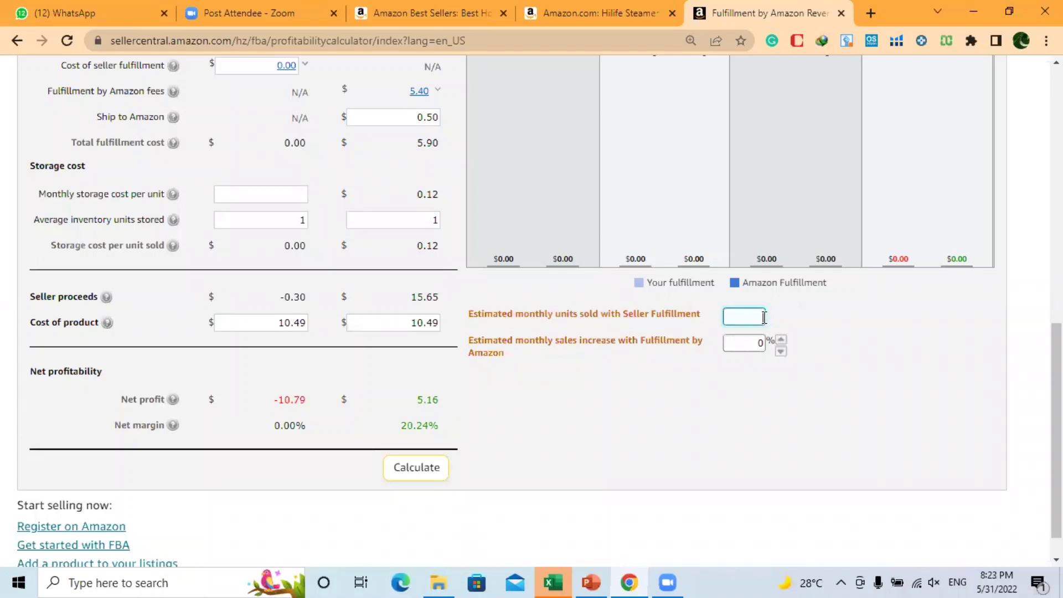
pyautogui.write('300')
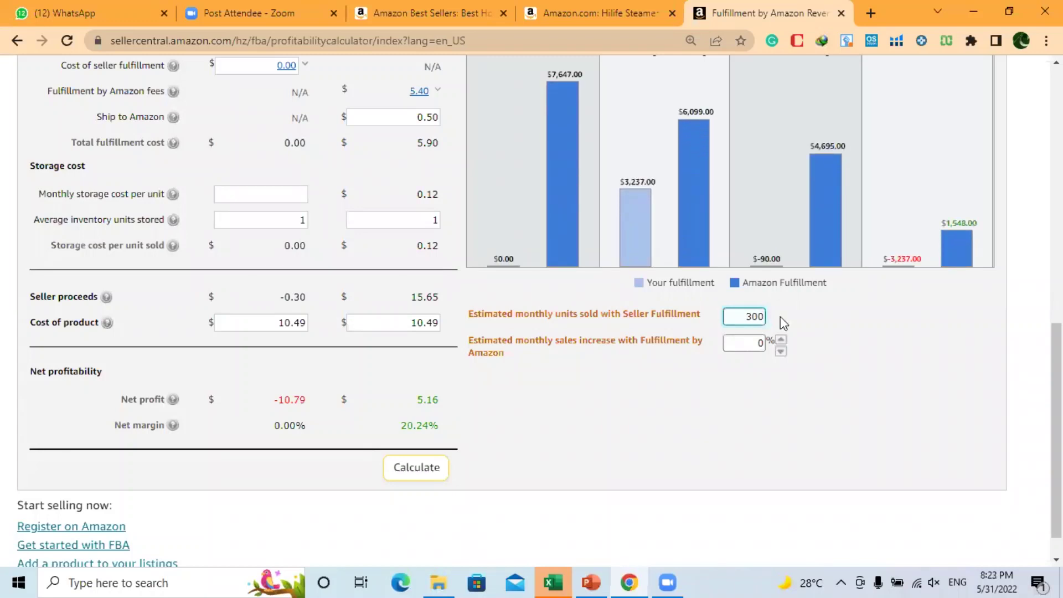
# Highlight the Amazon Fulfillment cost and the net profit amounts in the comparison chart for 300 monthly units.
pyautogui.scroll(3, 553, 220)
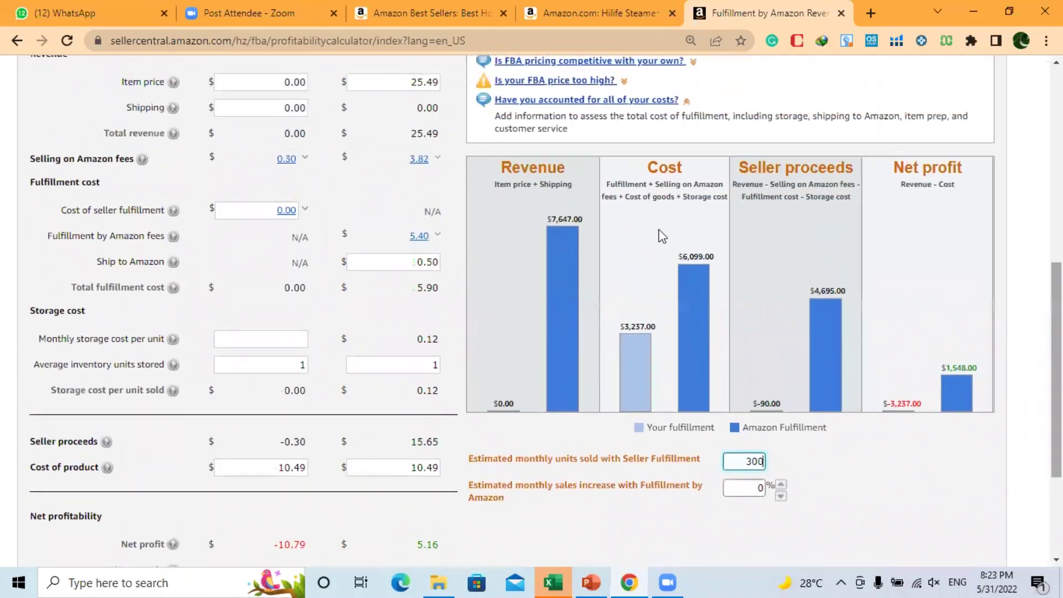
pyautogui.moveTo(553, 220); pyautogui.dragTo(712, 255)
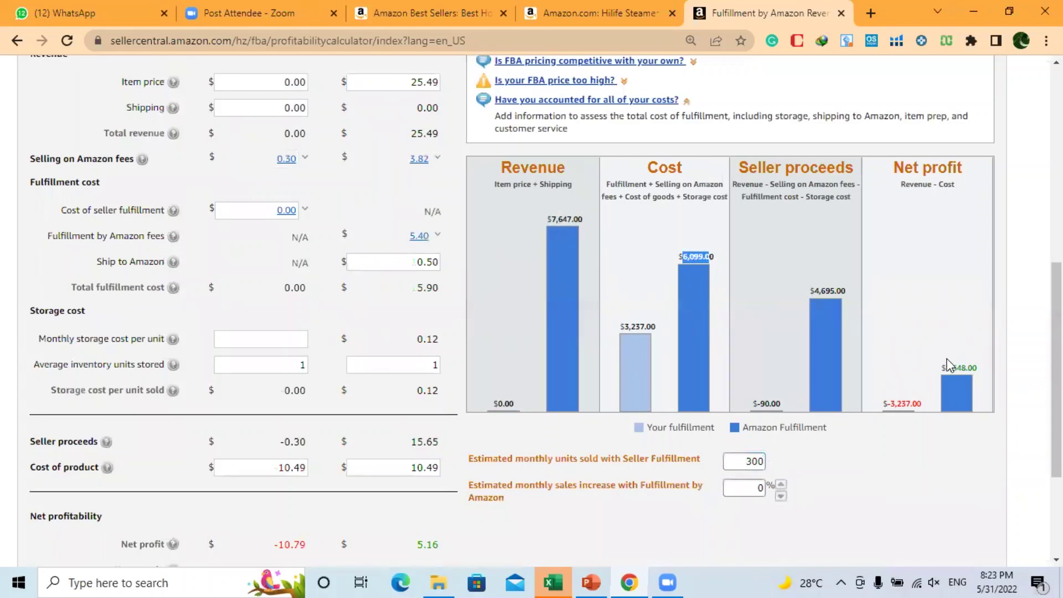
pyautogui.moveTo(948, 368); pyautogui.dragTo(980, 371)
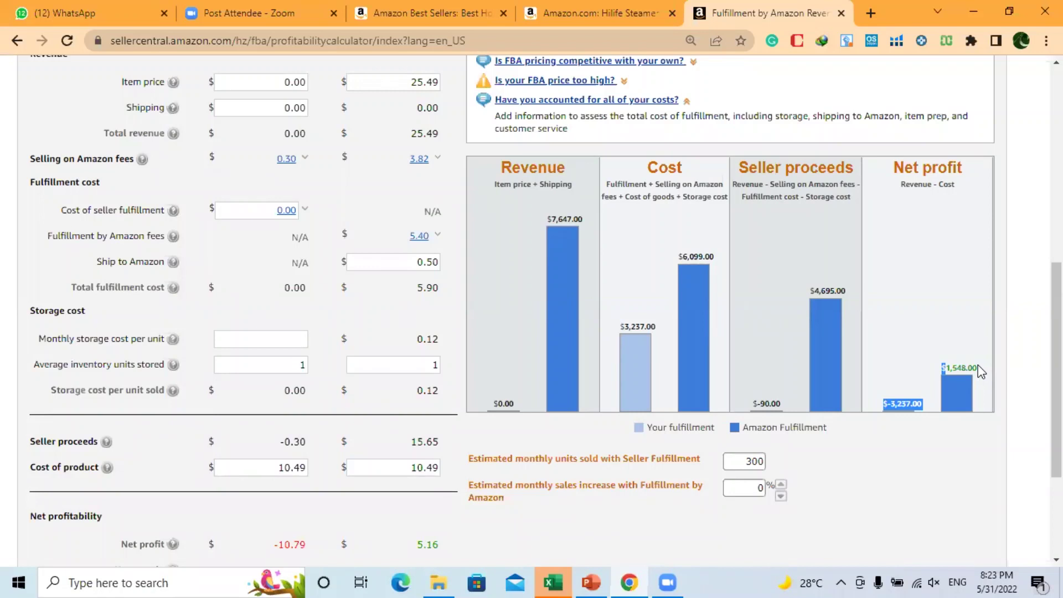
pyautogui.click(800, 24)
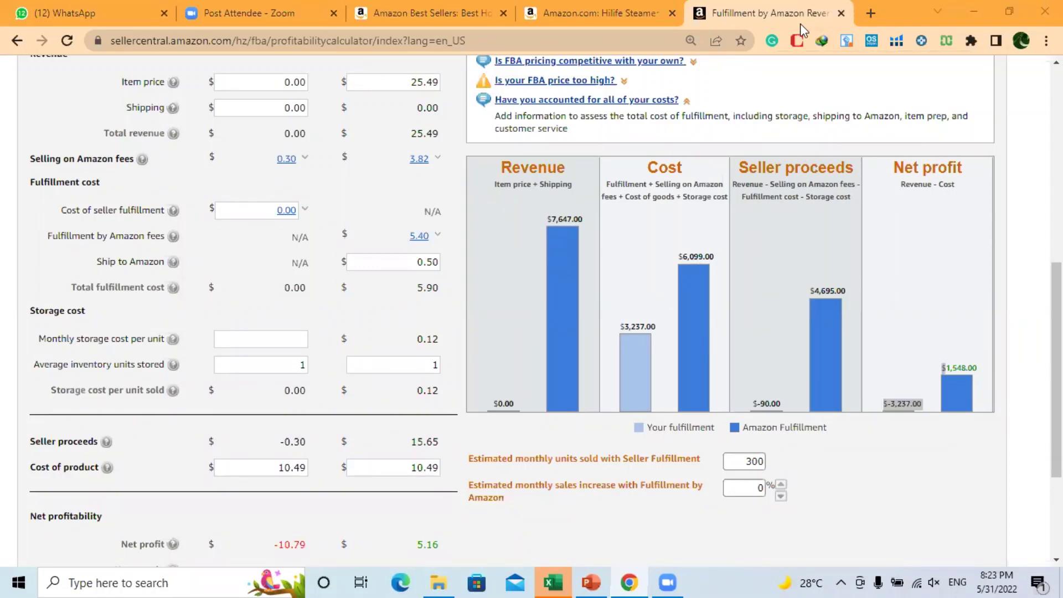
# Reduce the browser page zoom to 80% and review the steamer's cost table together with the comparison chart.
pyautogui.scroll(4, 1057, 332)
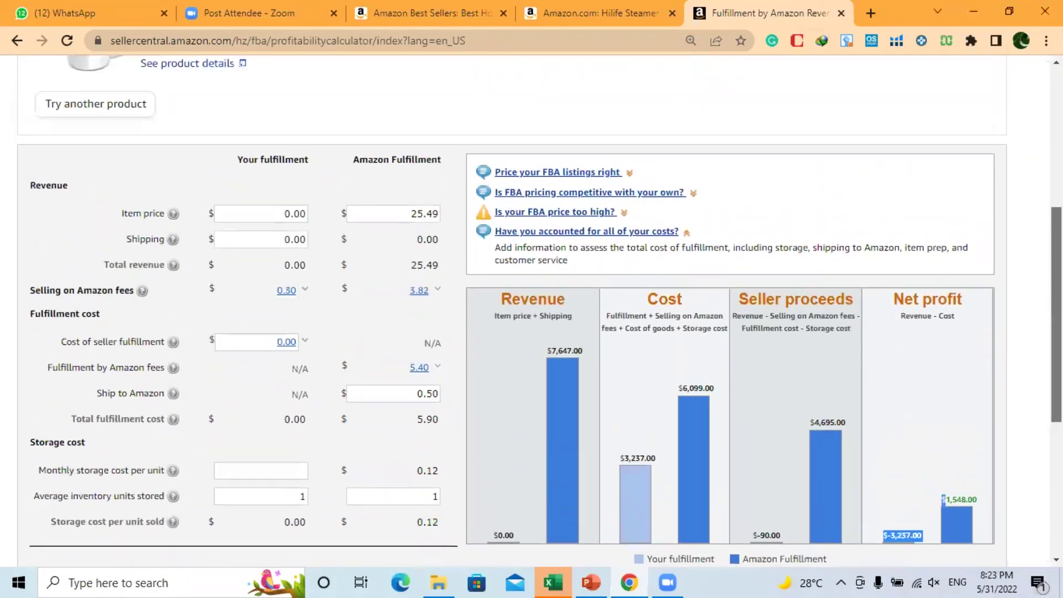
pyautogui.moveTo(1057, 282); pyautogui.dragTo(1057, 258)
pyautogui.click(1046, 41)
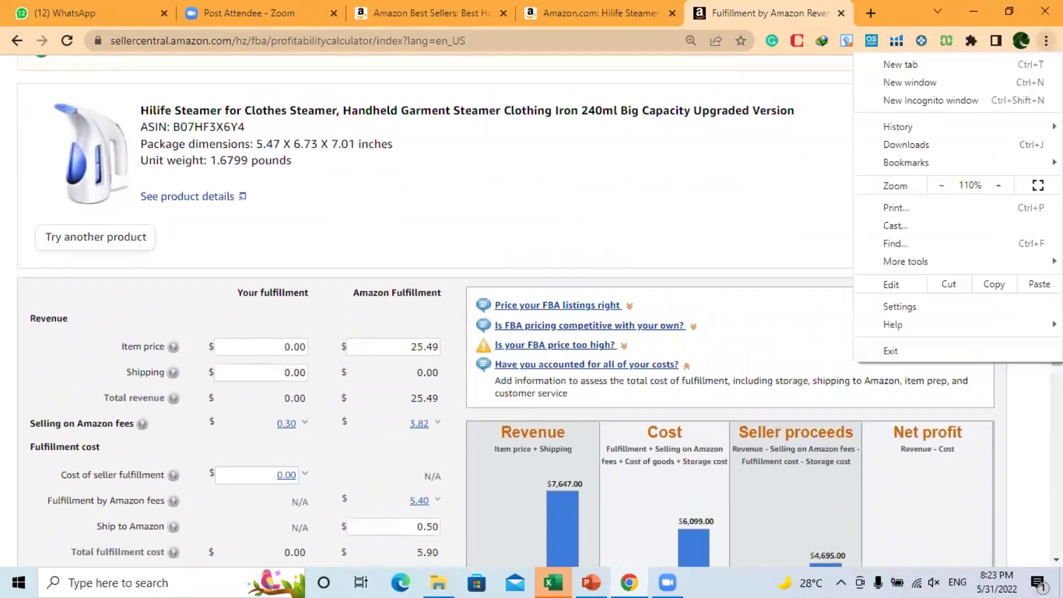
pyautogui.click(944, 185)
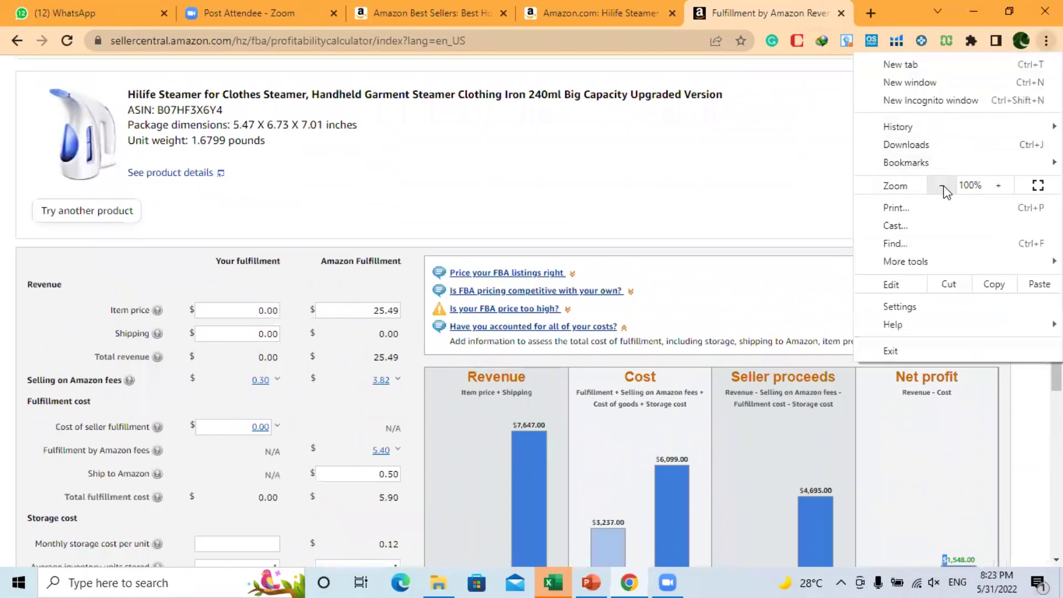
pyautogui.click(943, 185)
pyautogui.click(964, 149)
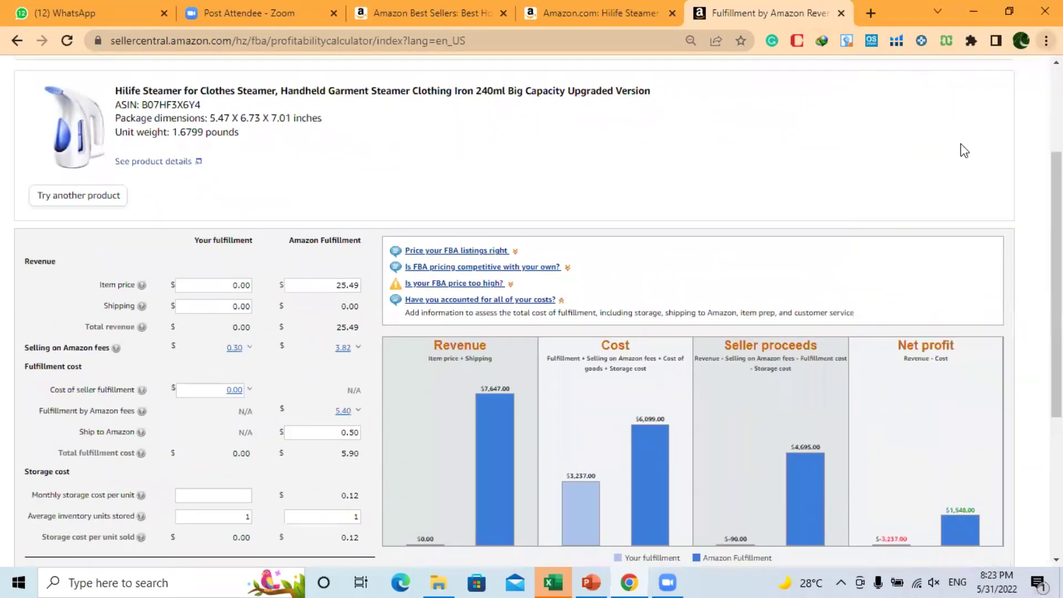
pyautogui.moveTo(1057, 249); pyautogui.dragTo(1057, 244)
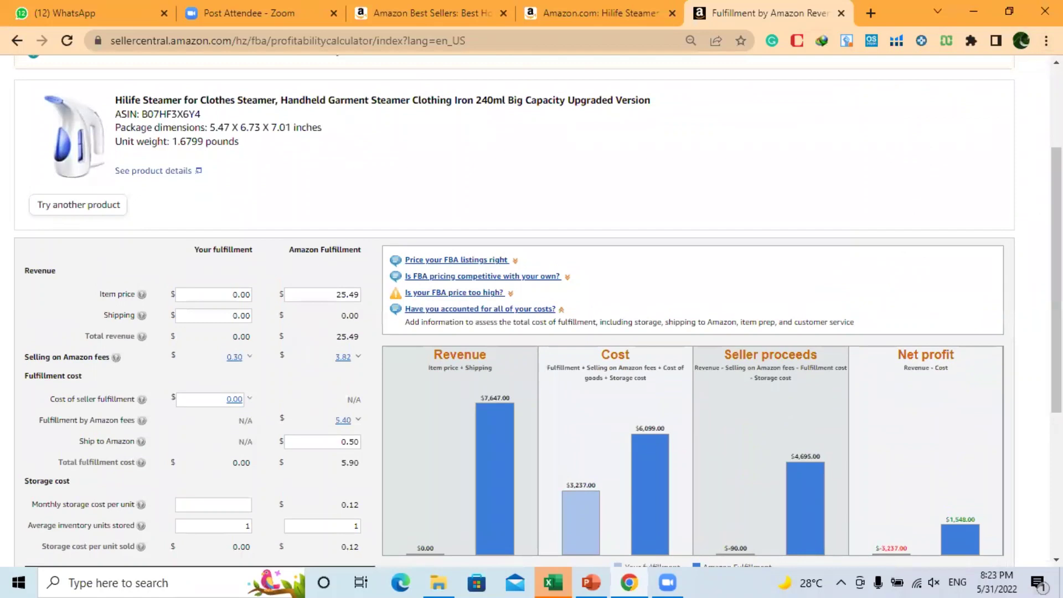
pyautogui.click(1046, 41)
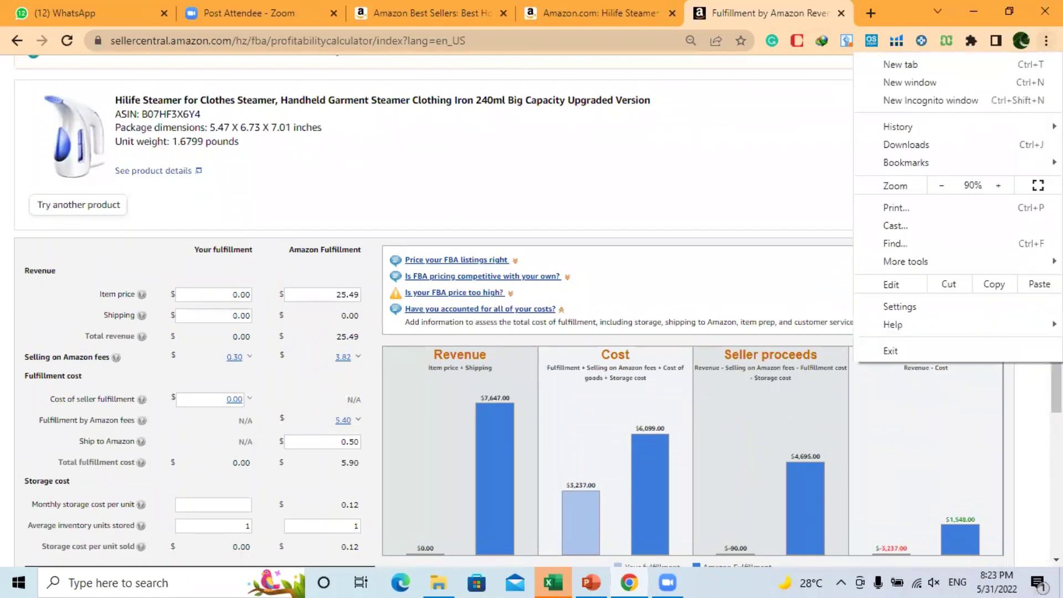
pyautogui.click(944, 187)
pyautogui.press('Escape')
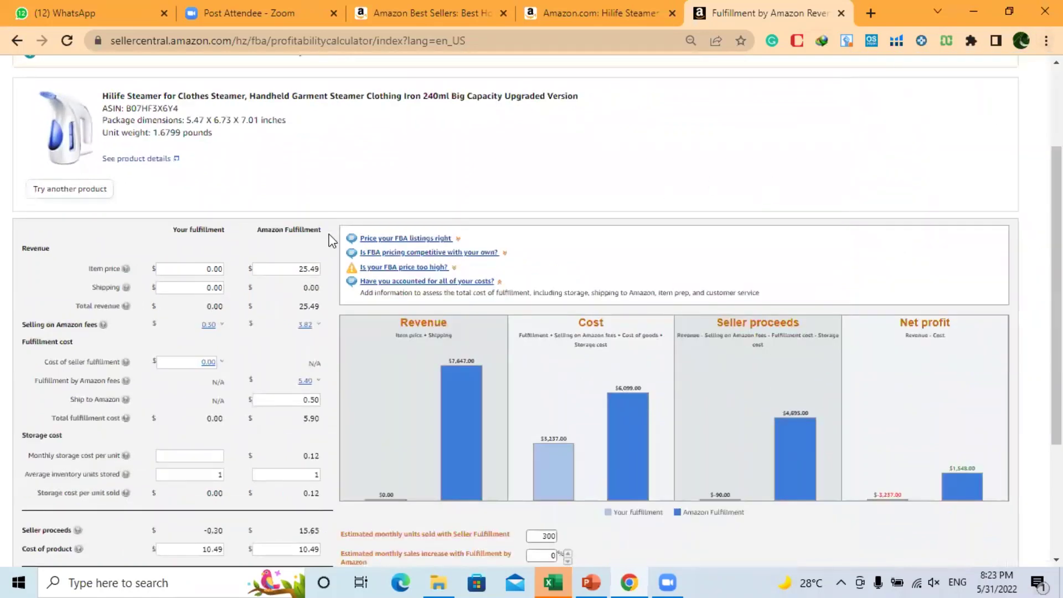
pyautogui.moveTo(1057, 295); pyautogui.dragTo(1057, 310)
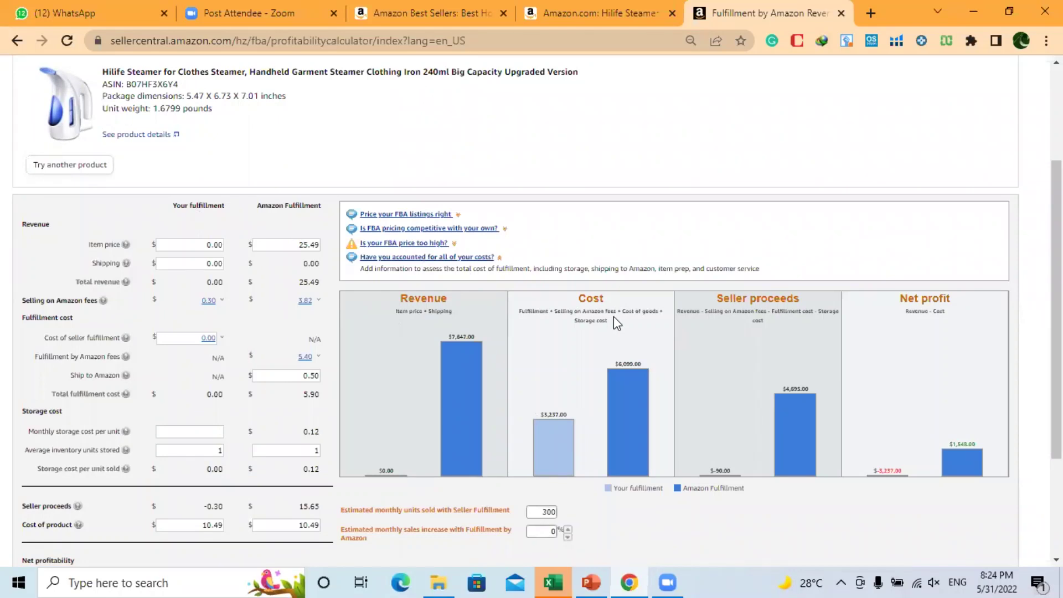
pyautogui.scroll(3, 531, 310)
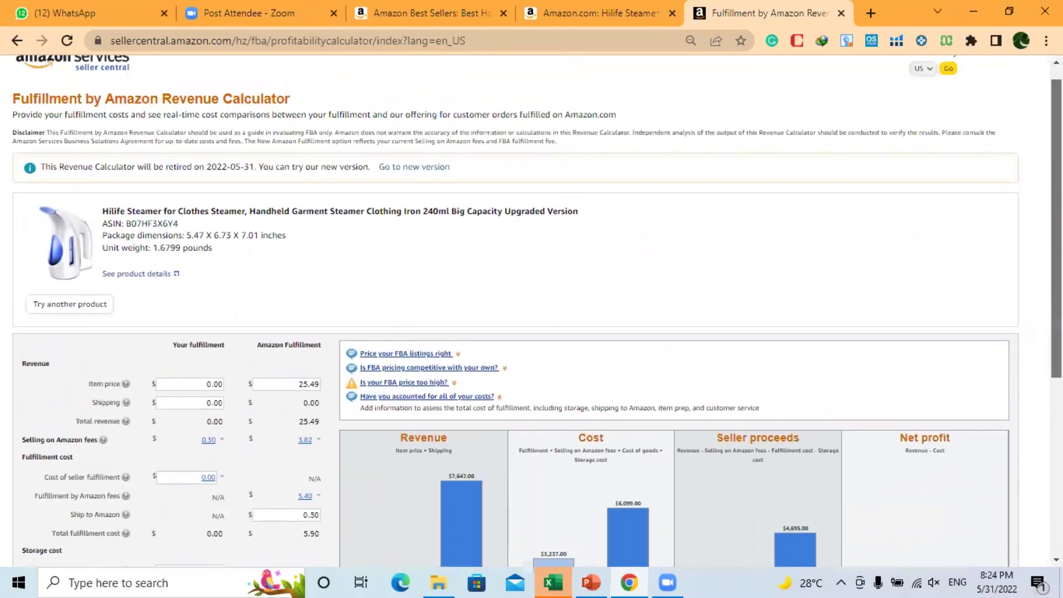
# Restore the browser page zoom to 110% on the revenue calculator.
pyautogui.click(1046, 40)
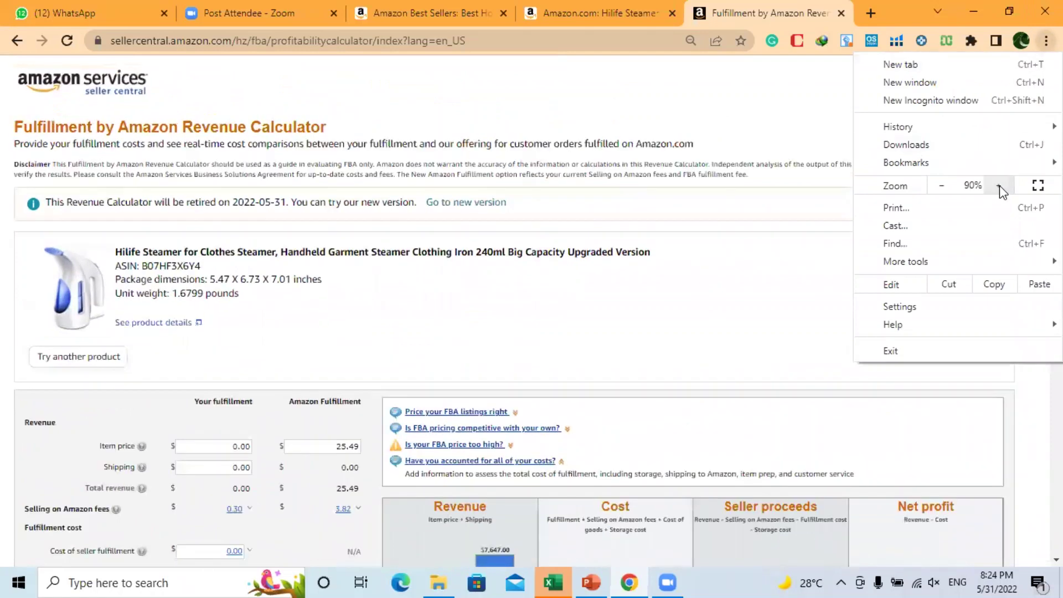
pyautogui.click(999, 185)
pyautogui.click(999, 185)
pyautogui.click(788, 103)
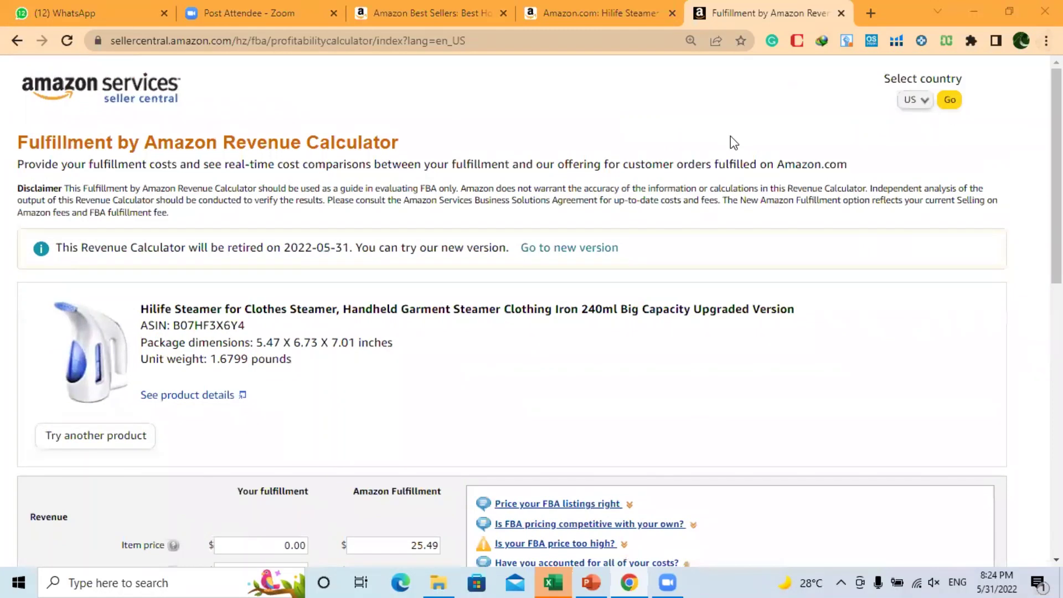
# Search Google for "amazon fba revenue calculator uk" in a new tab.
pyautogui.click(871, 13)
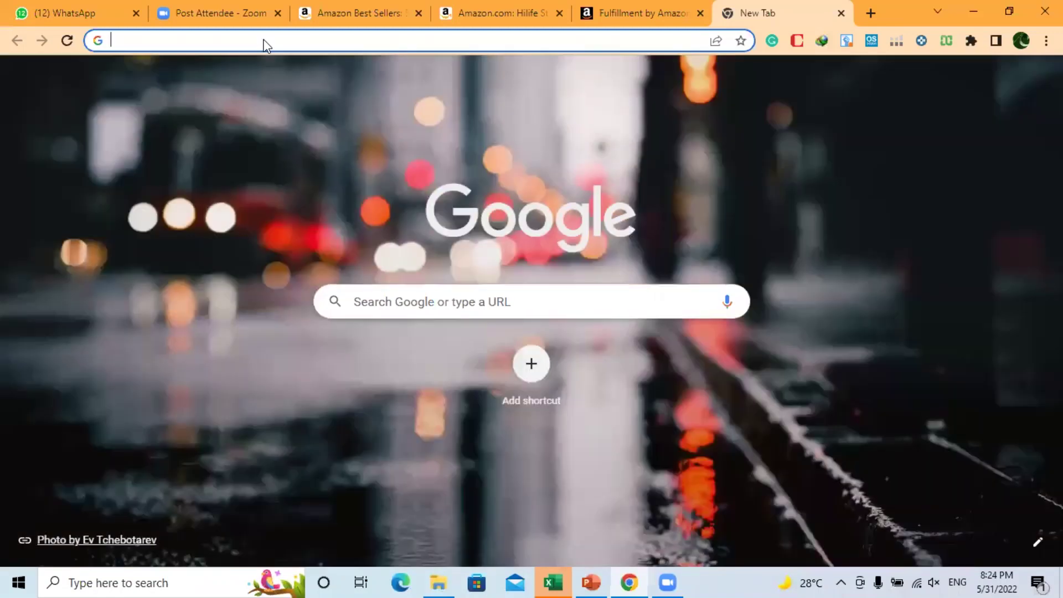
pyautogui.click(263, 40)
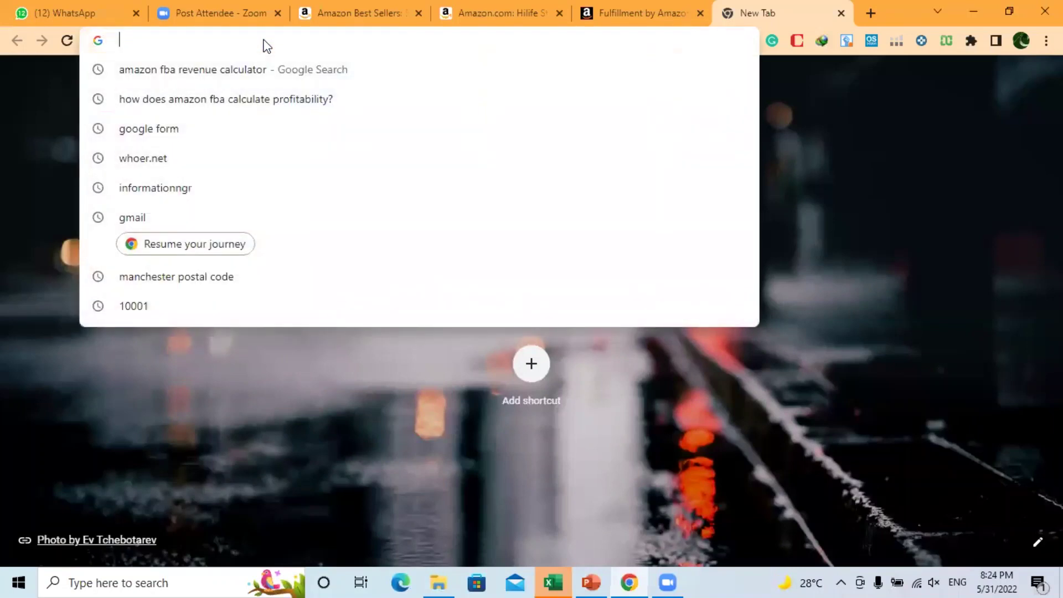
pyautogui.write('amazon ')
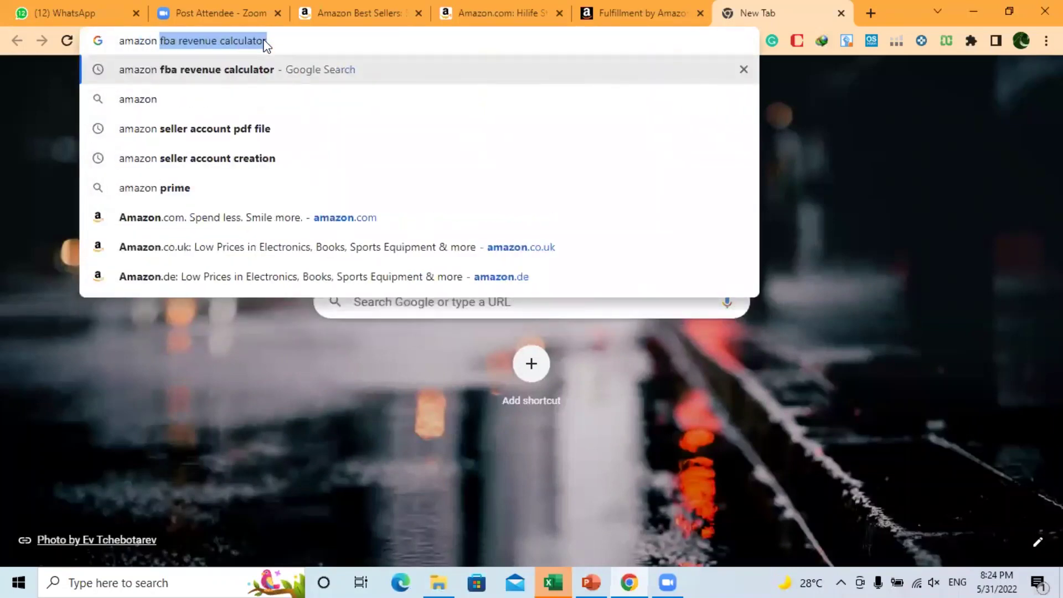
pyautogui.write('fba revenue calcu')
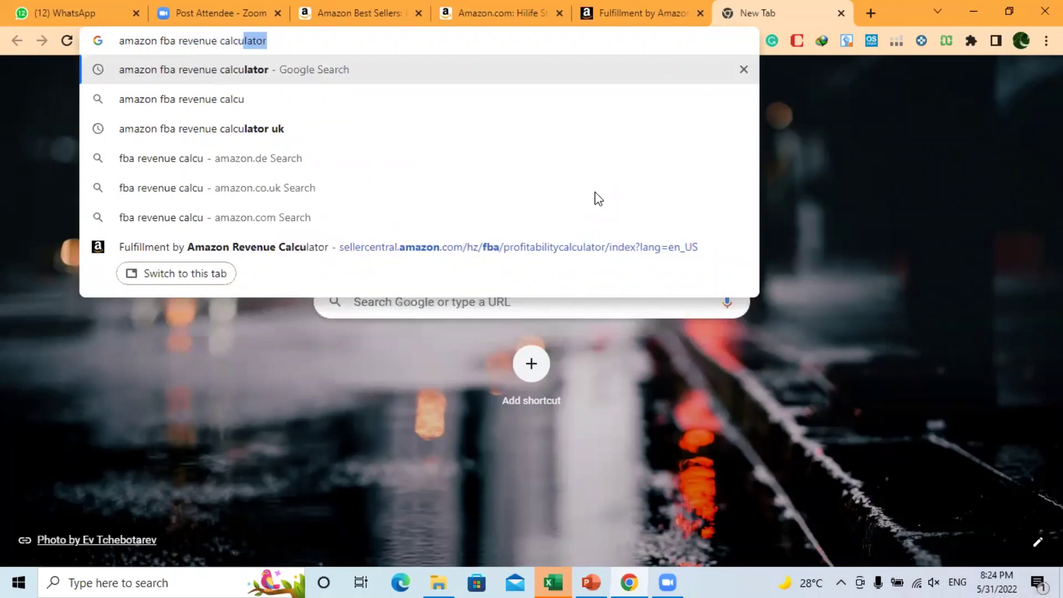
pyautogui.write('lator uk')
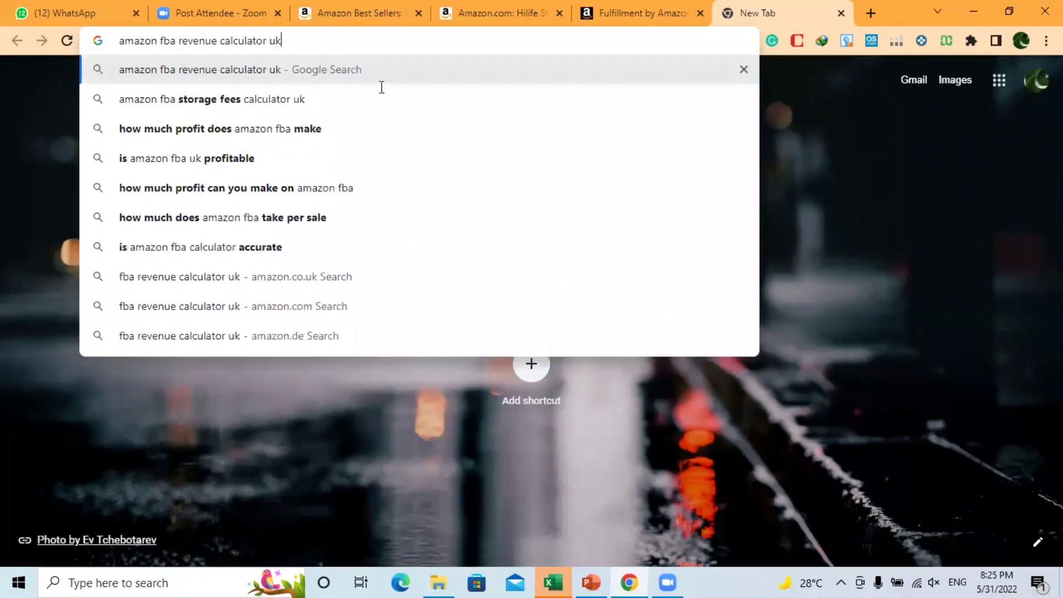
pyautogui.press('Return')
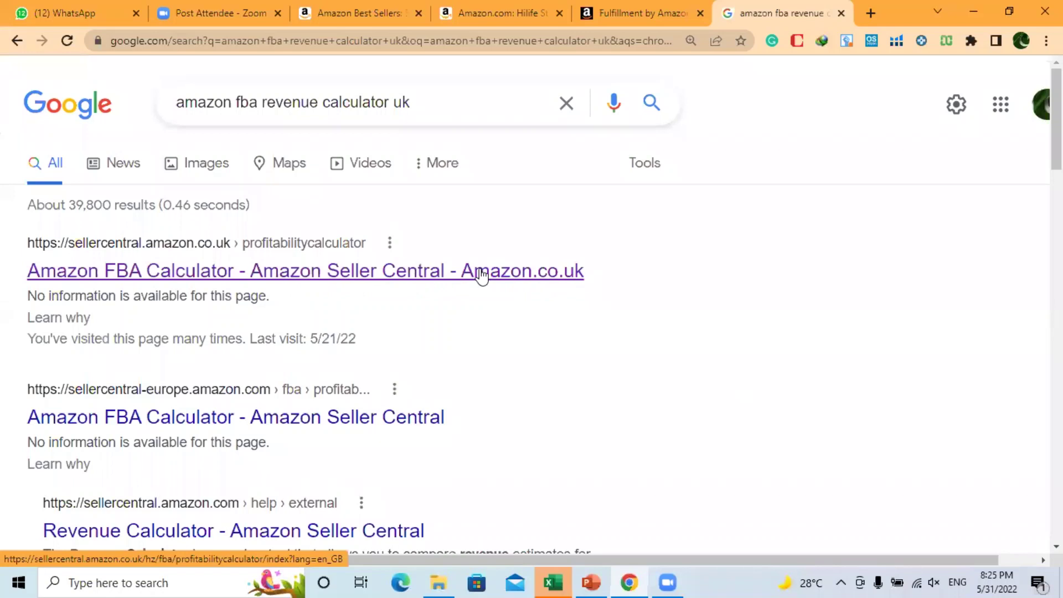
# Open the Amazon.co.uk FBA Calculator from the search results and continue as a guest.
pyautogui.click(424, 273)
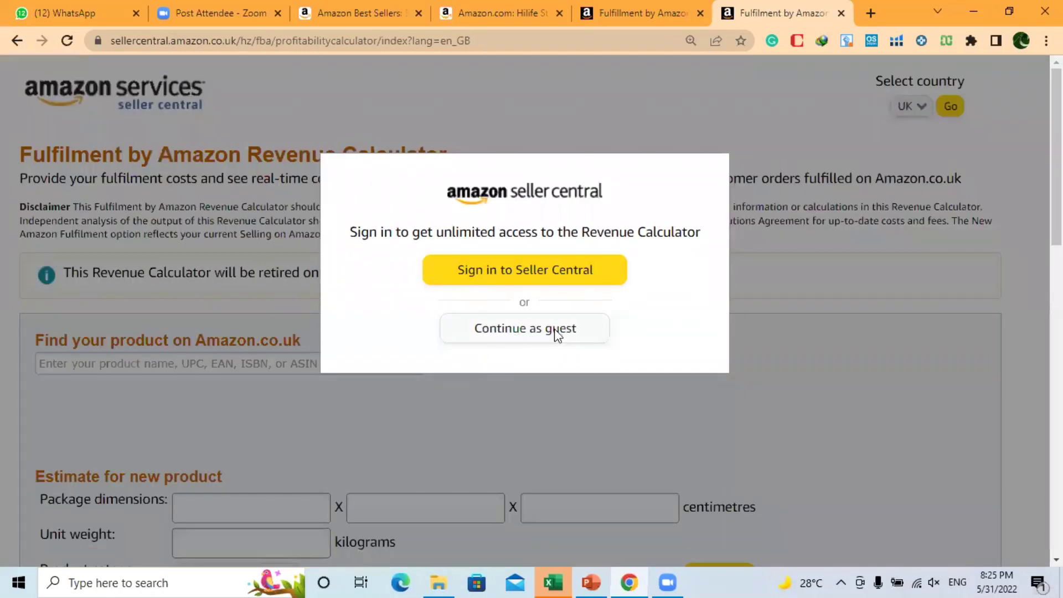
pyautogui.click(555, 331)
pyautogui.scroll(-2, 992, 113)
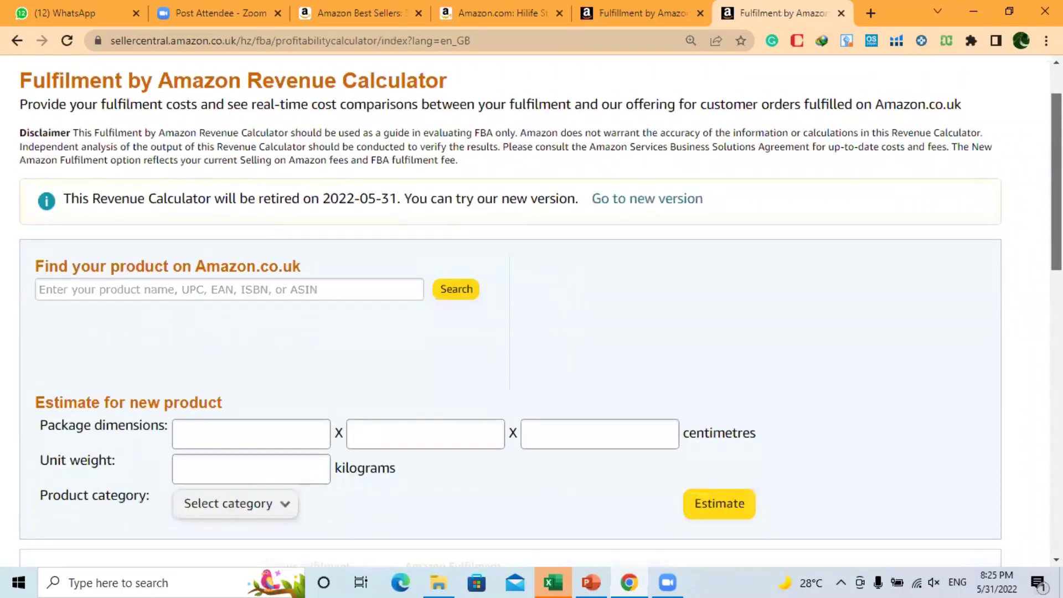
pyautogui.scroll(2, 992, 113)
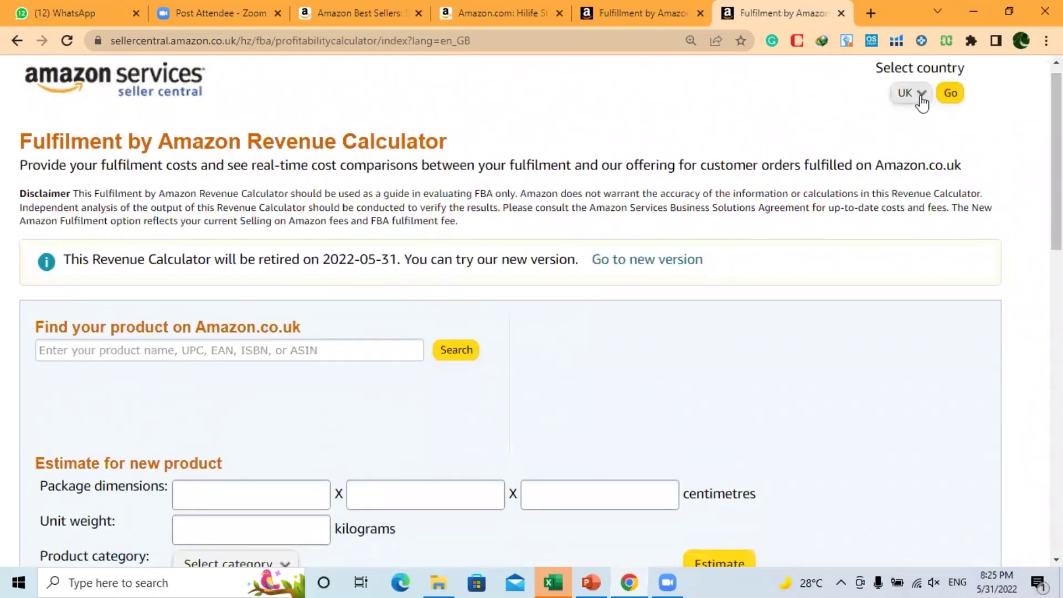
# Examine the UK calculator's available countries and its product search and new-product estimate fields, keeping UK selected.
pyautogui.click(925, 97)
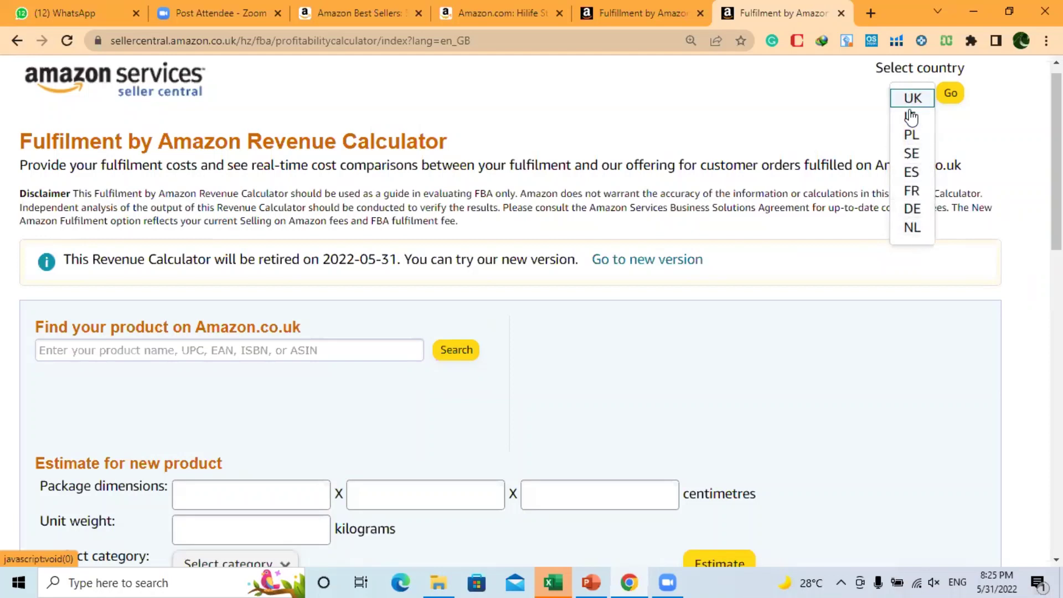
pyautogui.click(868, 234)
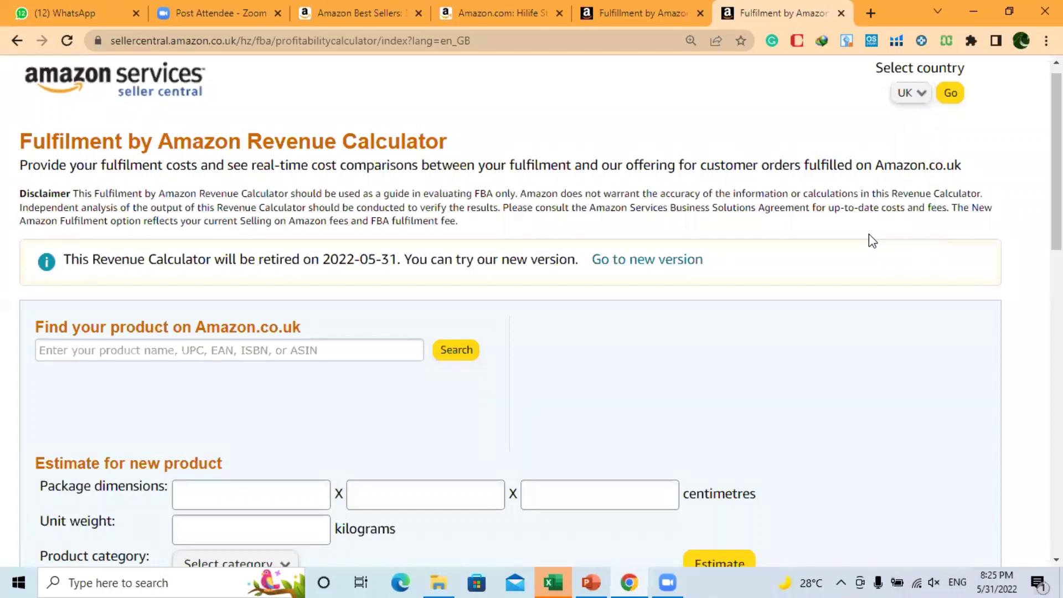
pyautogui.scroll(-2, 869, 233)
pyautogui.scroll(-4, 562, 224)
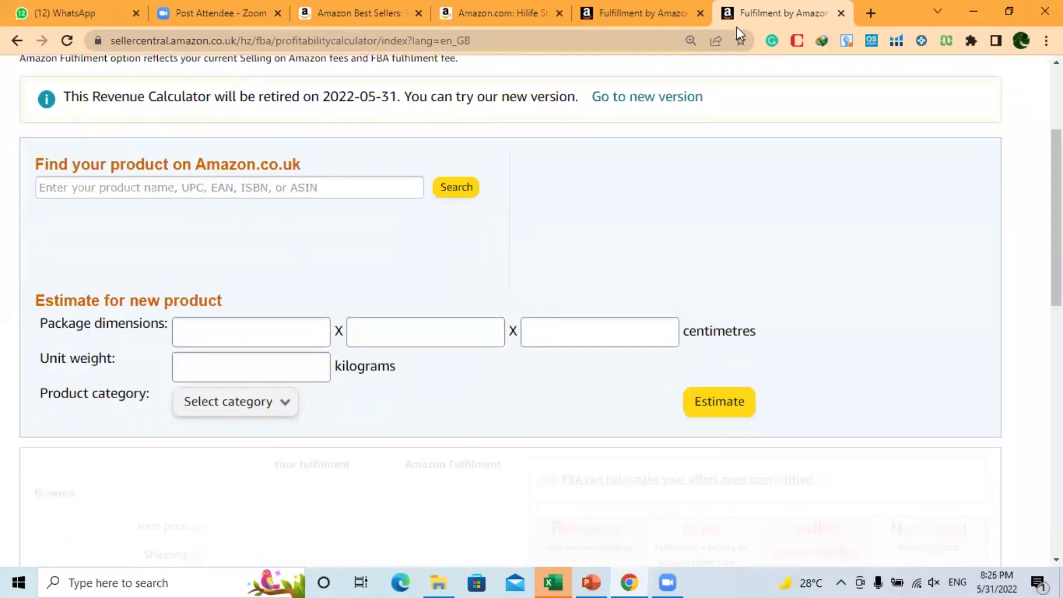
# Close the Amazon Best Sellers and Hilife Steamer tabs, and open amazon.co.uk in a new tab.
pyautogui.click(420, 14)
pyautogui.click(419, 14)
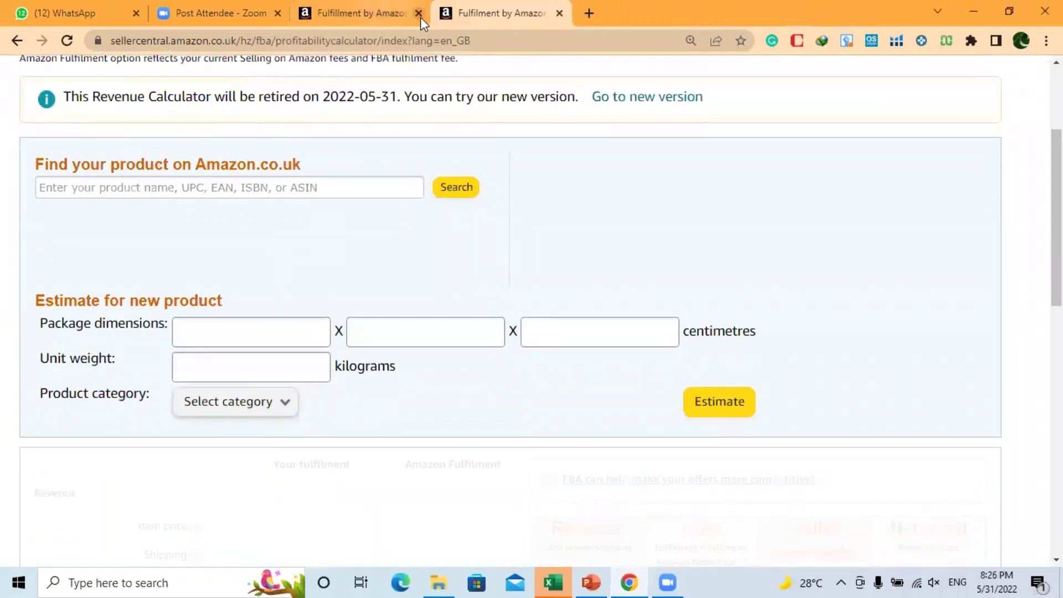
pyautogui.click(589, 13)
pyautogui.write('amaz')
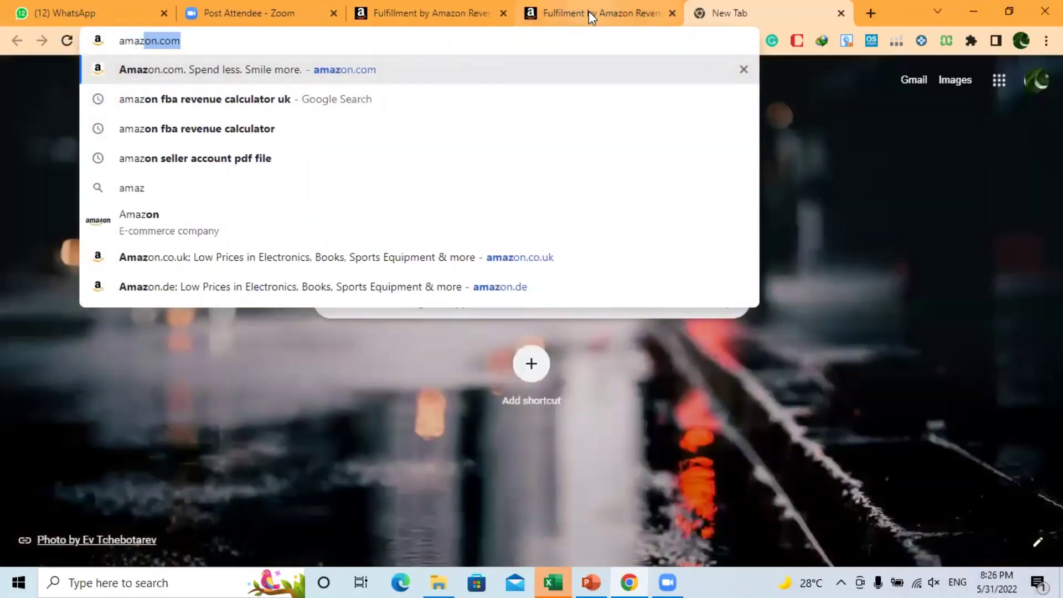
pyautogui.write('on.ci')
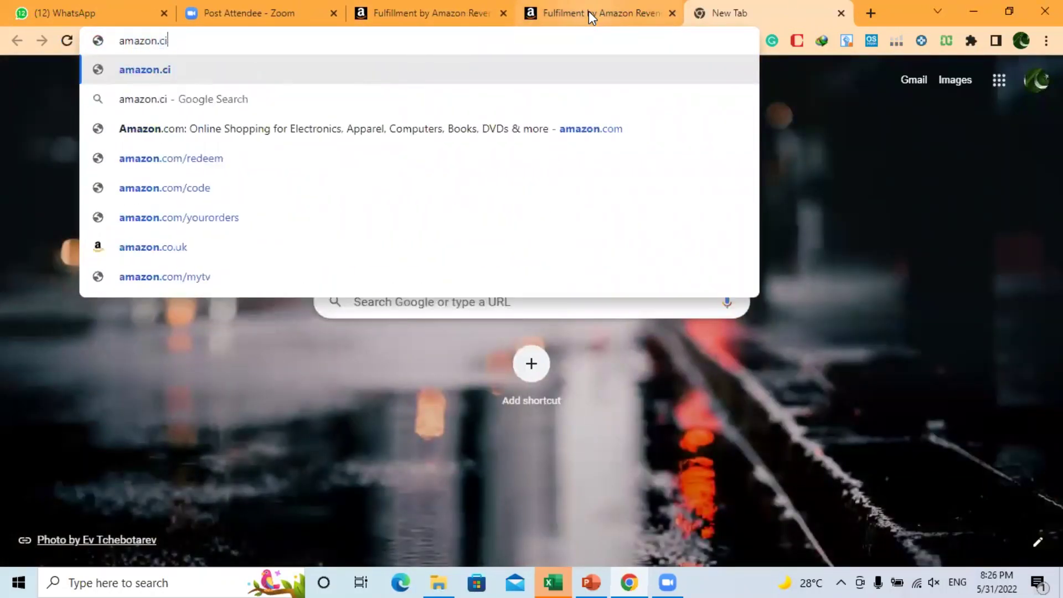
pyautogui.press('BackSpace')
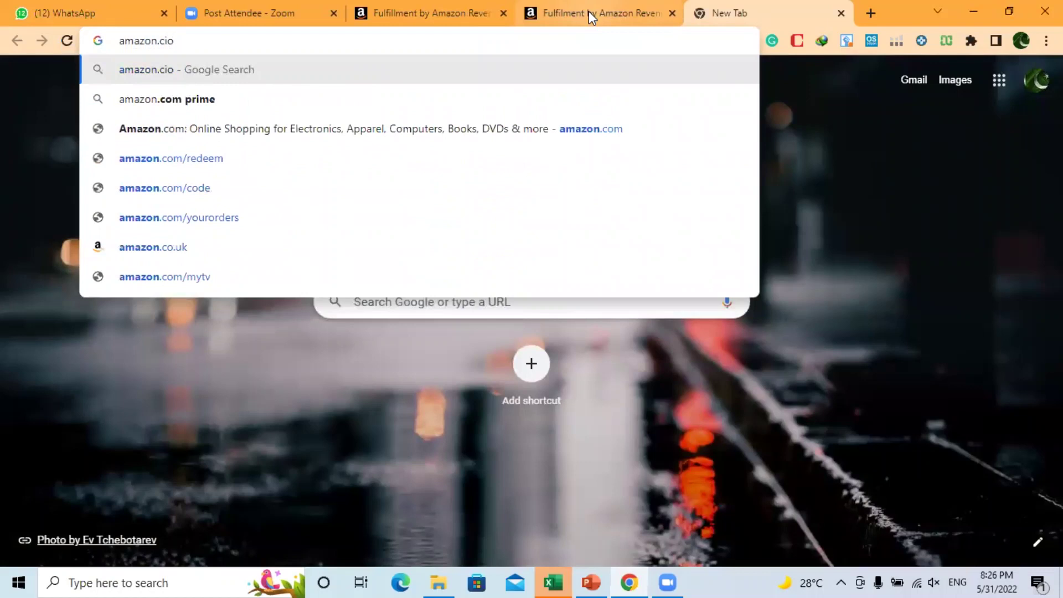
pyautogui.write('o.u')
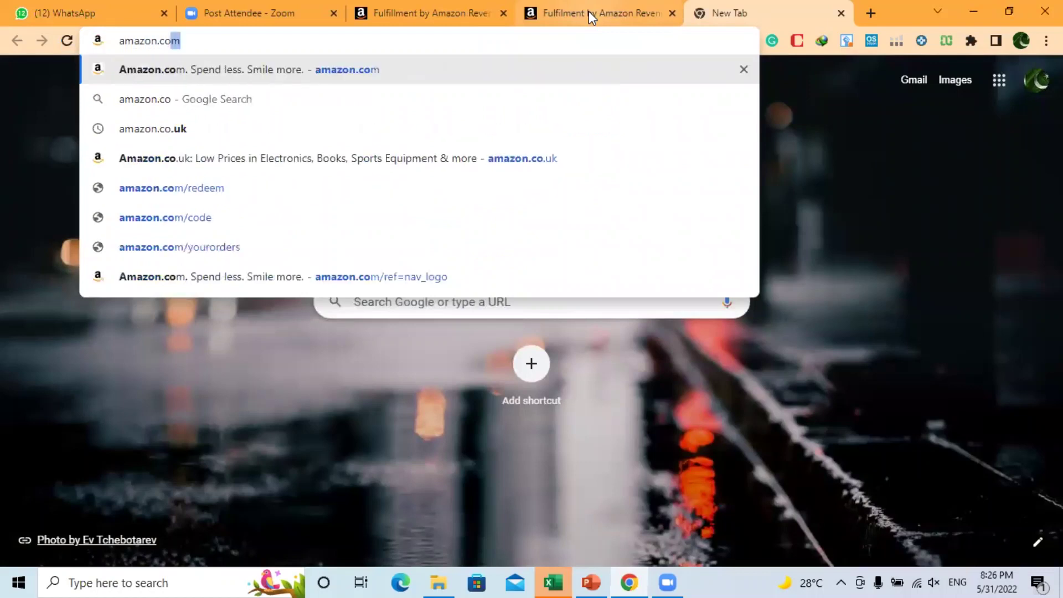
pyautogui.write('k')
pyautogui.press('Return')
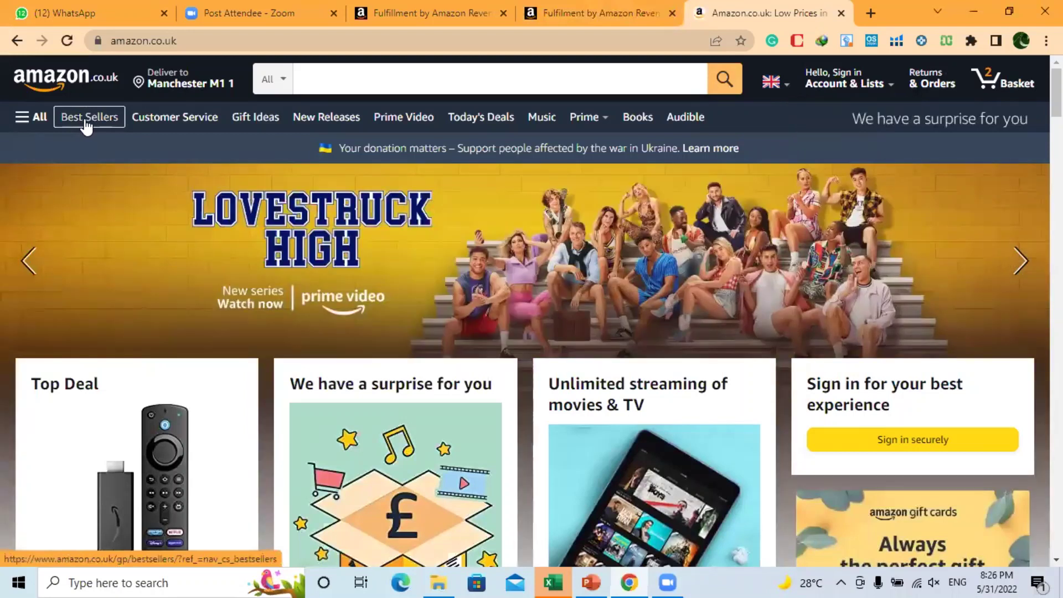
# Open the Amazon.co.uk Best Sellers page and choose the DIY & Tools department.
pyautogui.click(85, 120)
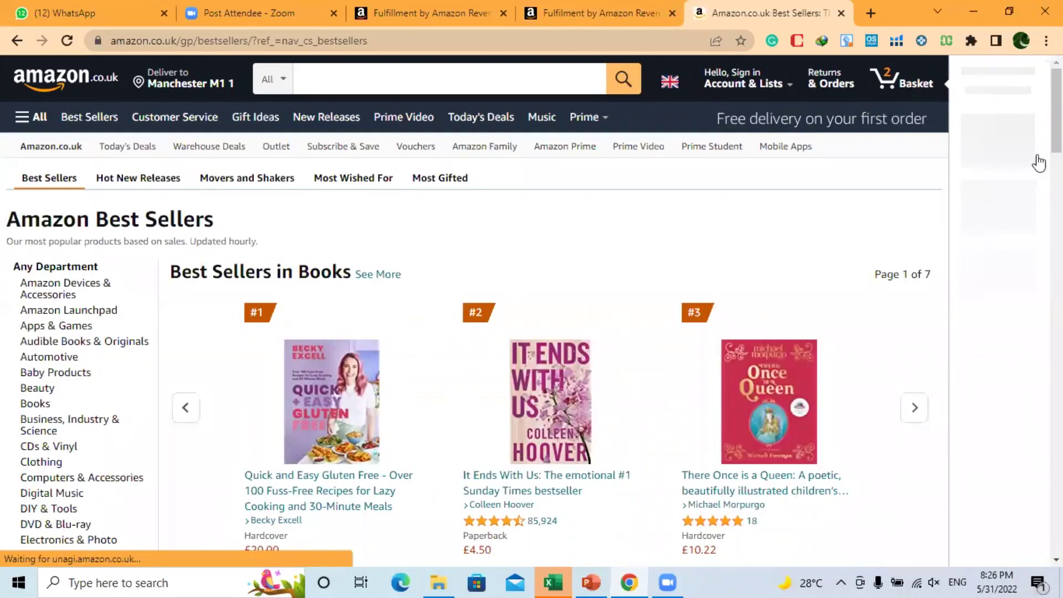
pyautogui.scroll(-3, 475, 307)
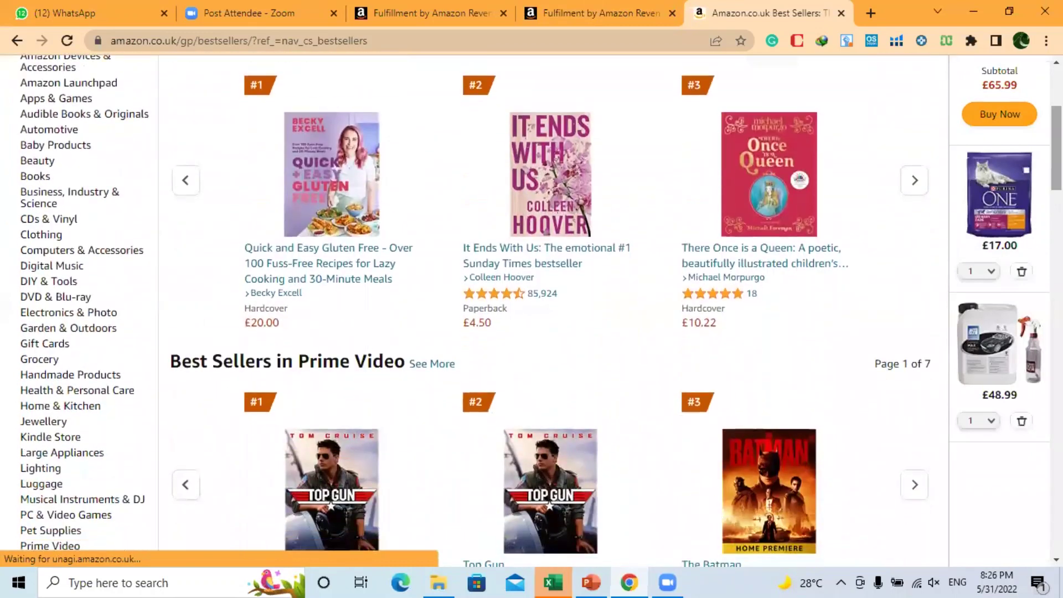
pyautogui.click(44, 284)
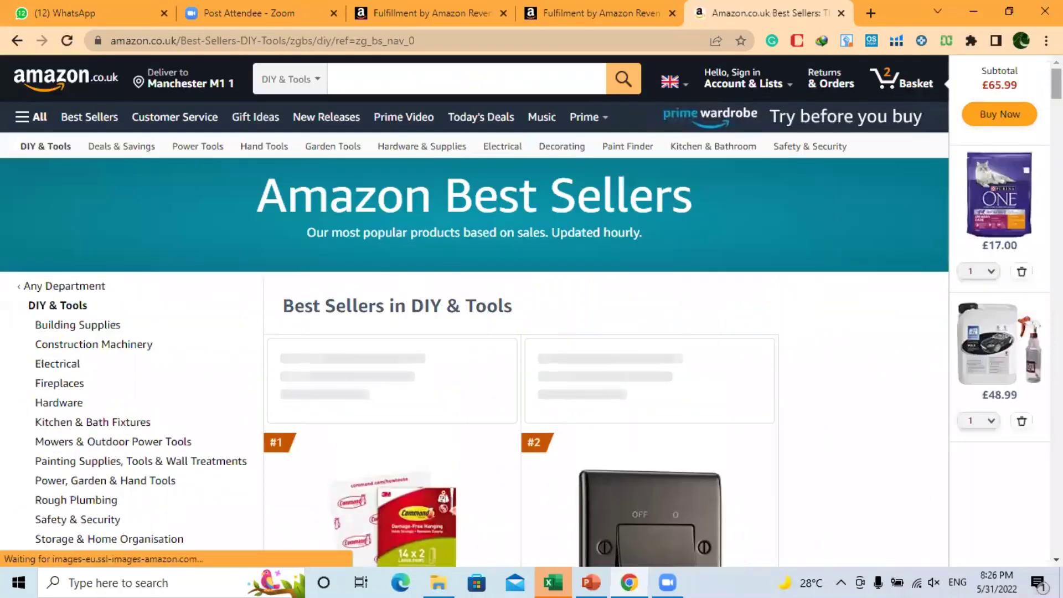
# Browse the DIY & Tools best sellers and open the Kidde 5CO 10 Year Battery Powered Carbon Monoxide Alarm in a new tab.
pyautogui.scroll(-5, 475, 310)
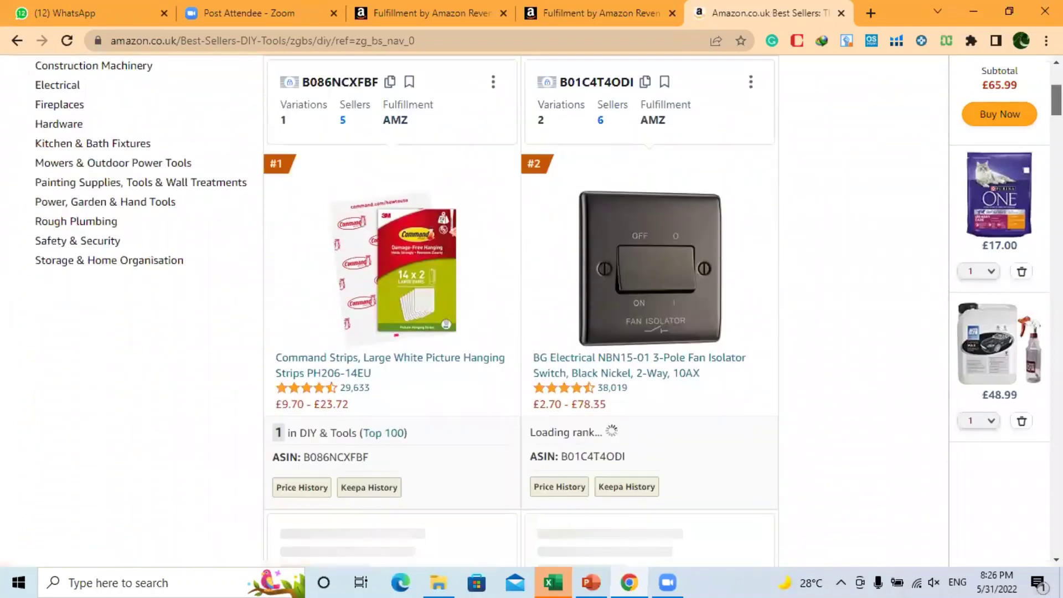
pyautogui.scroll(-12, 521, 310)
pyautogui.scroll(-9, 520, 310)
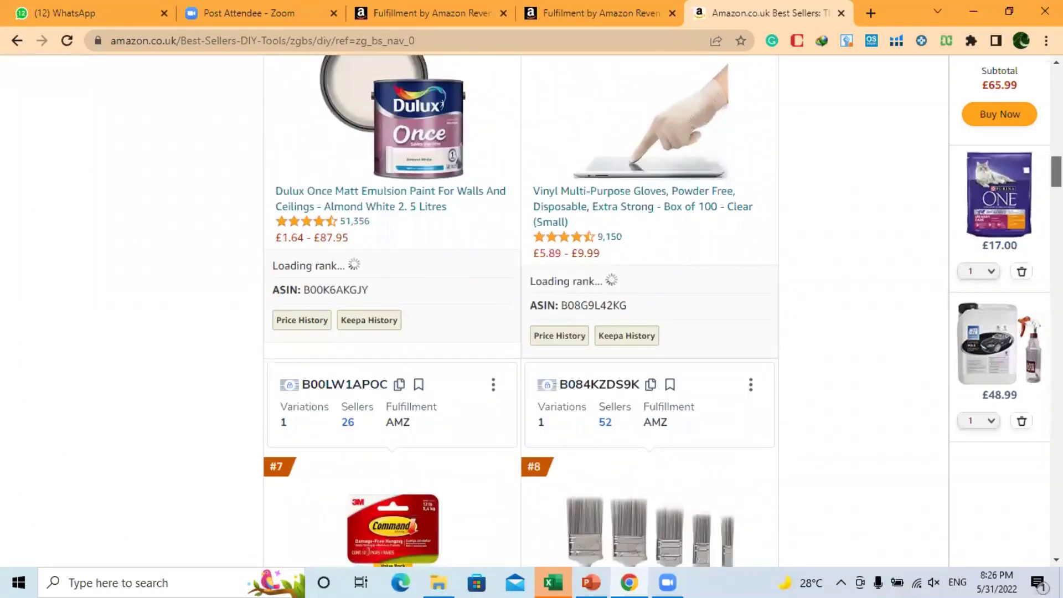
pyautogui.scroll(-5, 521, 310)
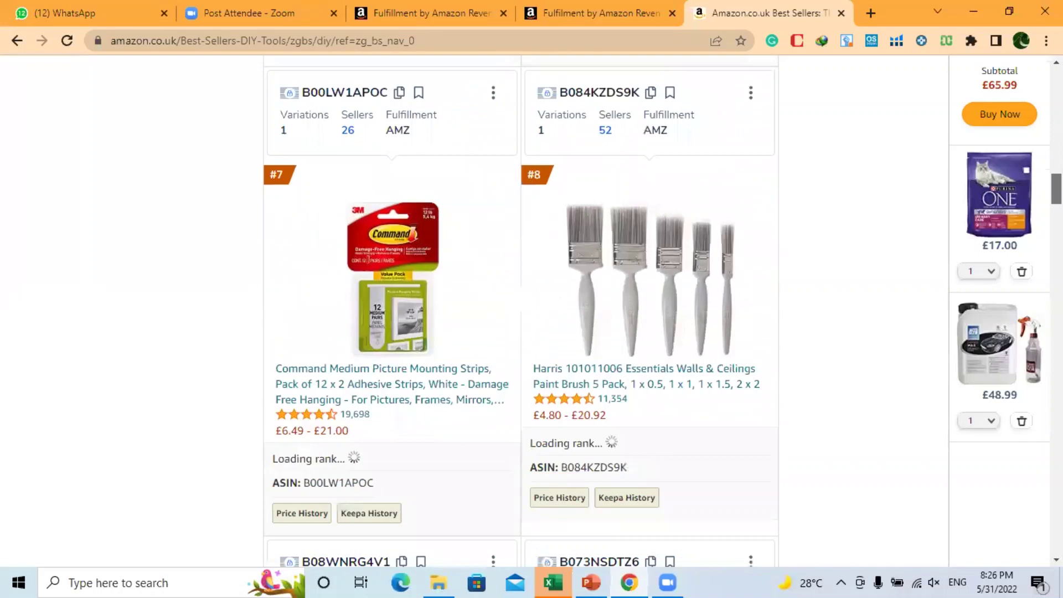
pyautogui.scroll(-8, 1021, 309)
pyautogui.scroll(-15, 1021, 309)
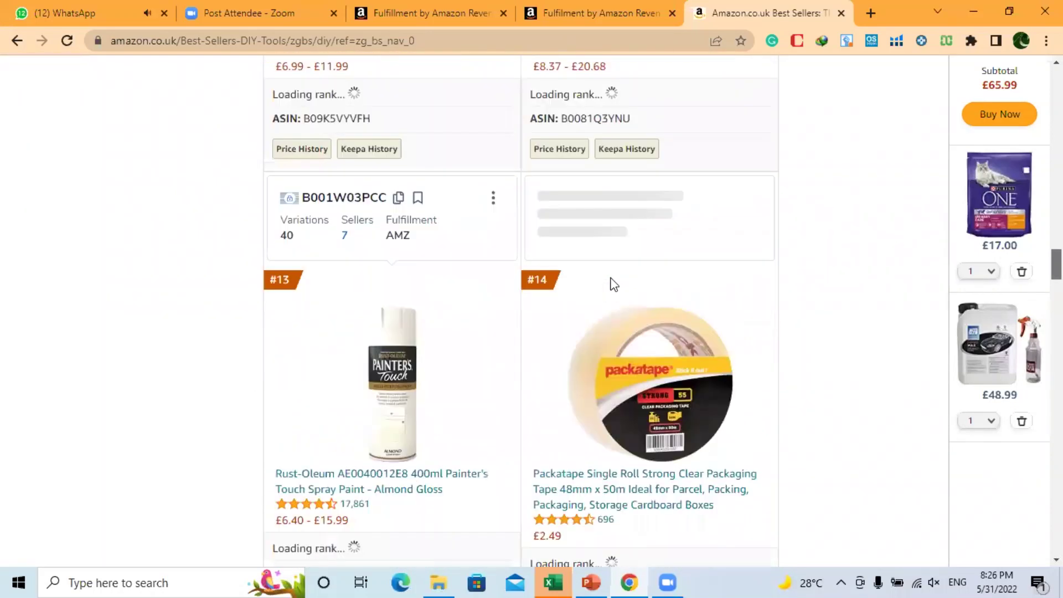
pyautogui.scroll(-7, 615, 285)
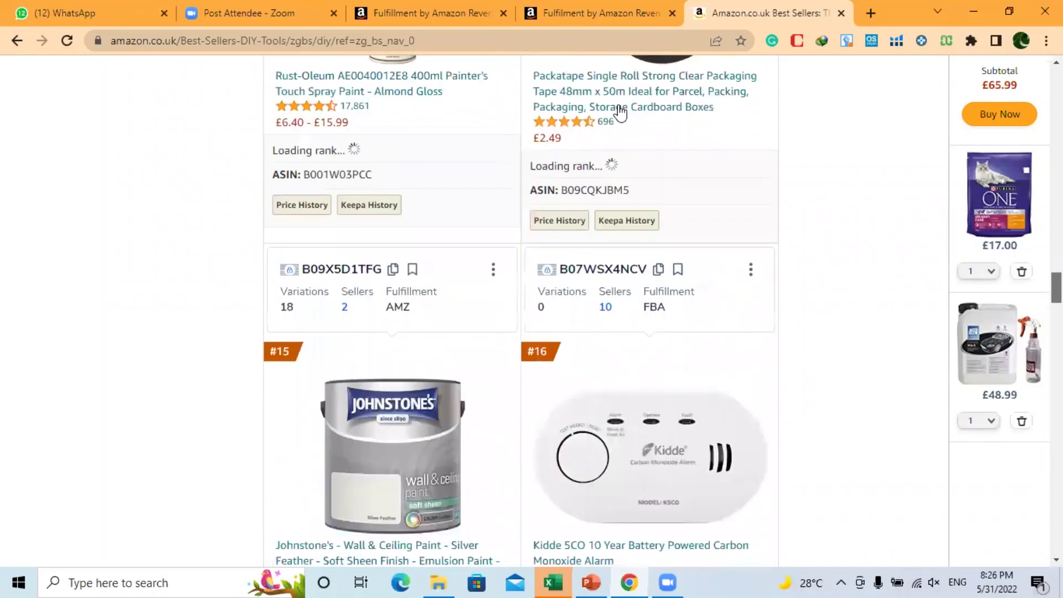
pyautogui.scroll(-5, 621, 113)
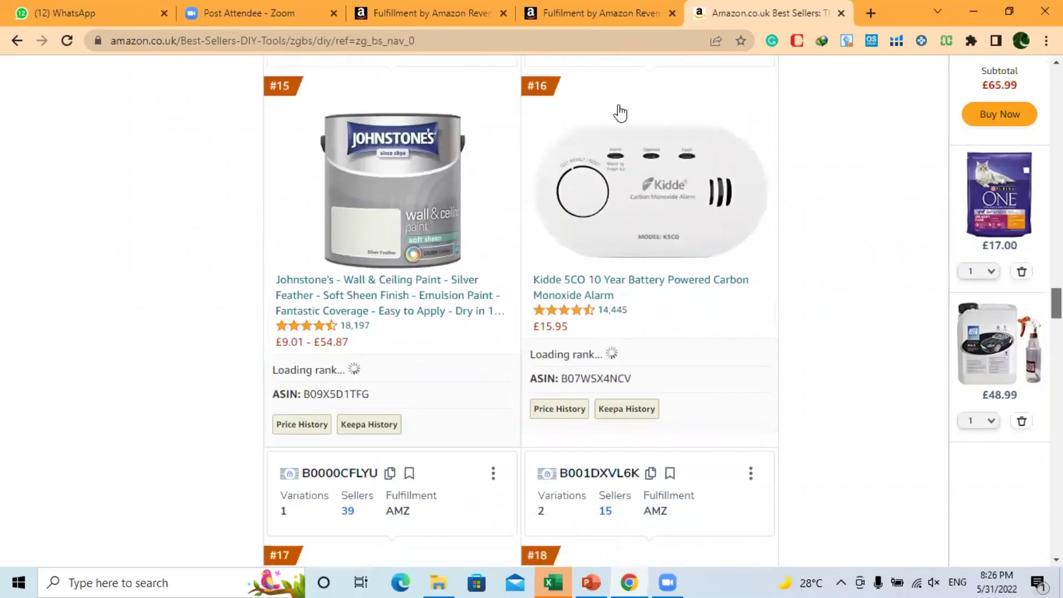
pyautogui.rightClick(612, 281)
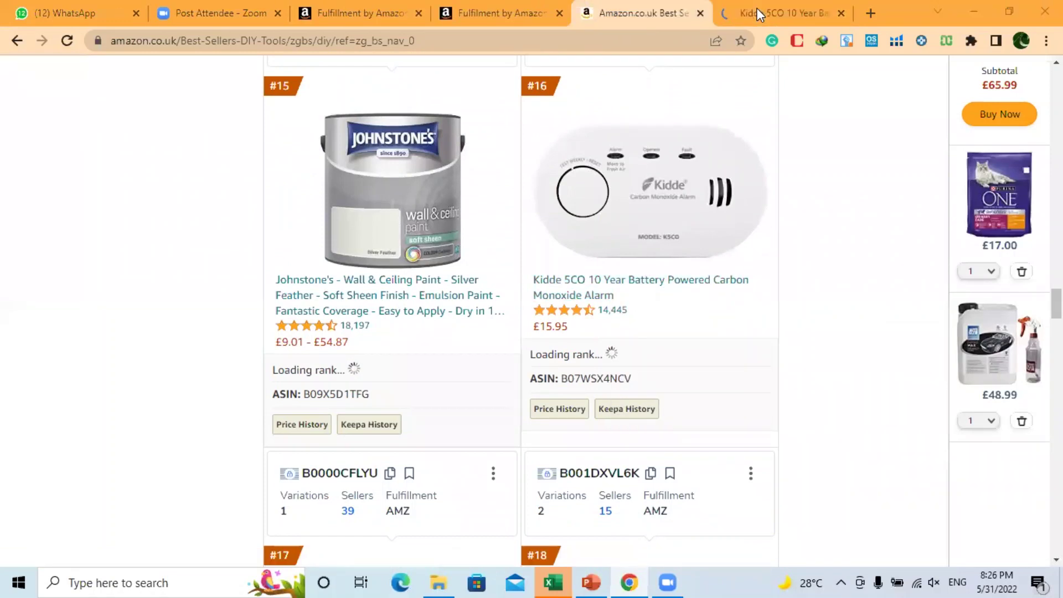
pyautogui.click(755, 7)
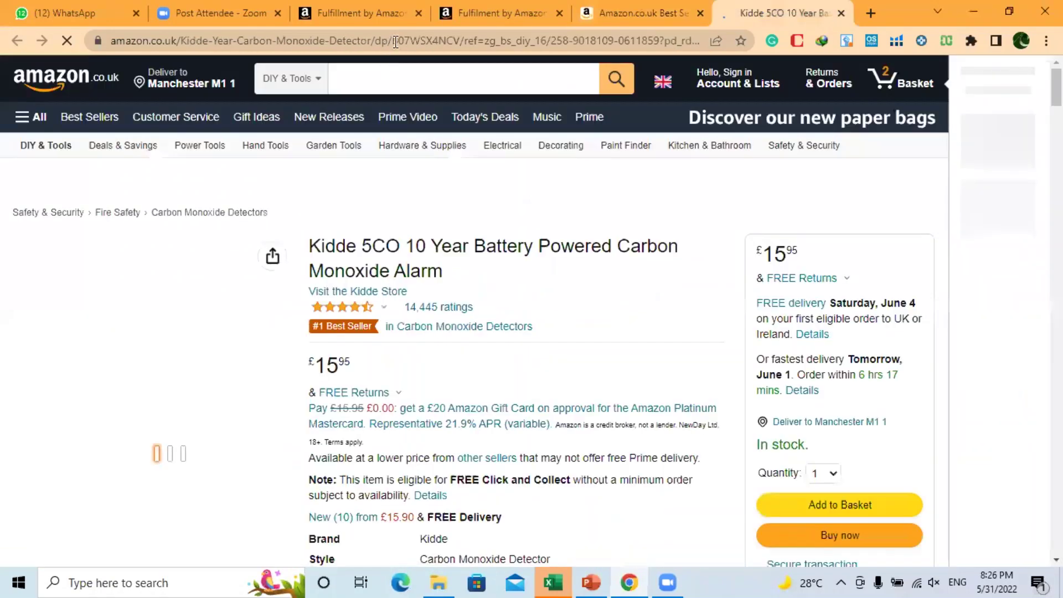
# Copy the ASIN B07WSX4NCV from the Kidde alarm's web address and search for it in the UK FBA calculator.
pyautogui.moveTo(392, 41); pyautogui.dragTo(459, 41)
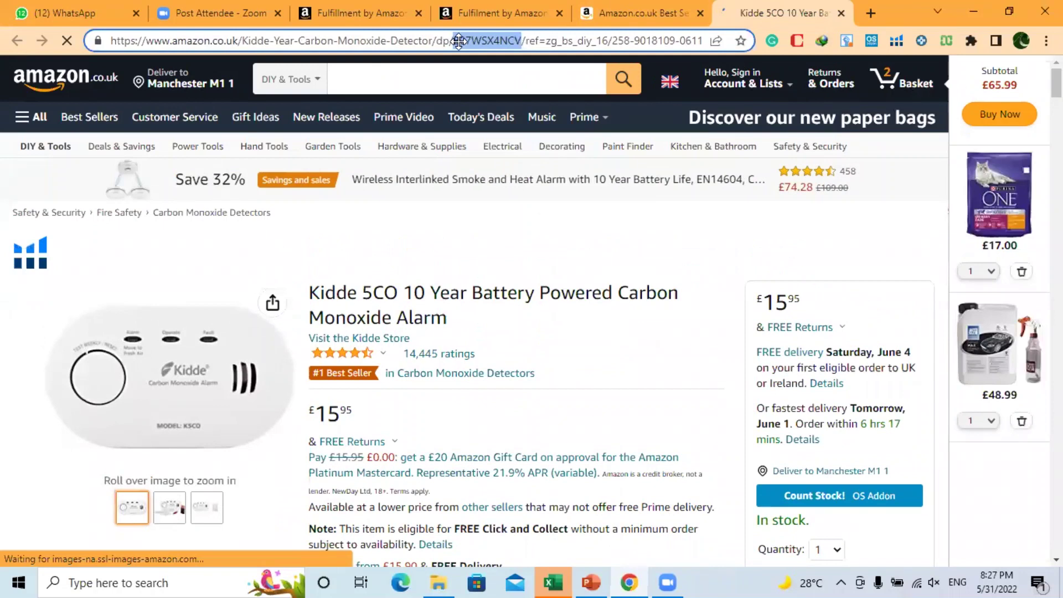
pyautogui.moveTo(453, 41); pyautogui.dragTo(523, 44)
pyautogui.hotkey('ctrl', 'c')
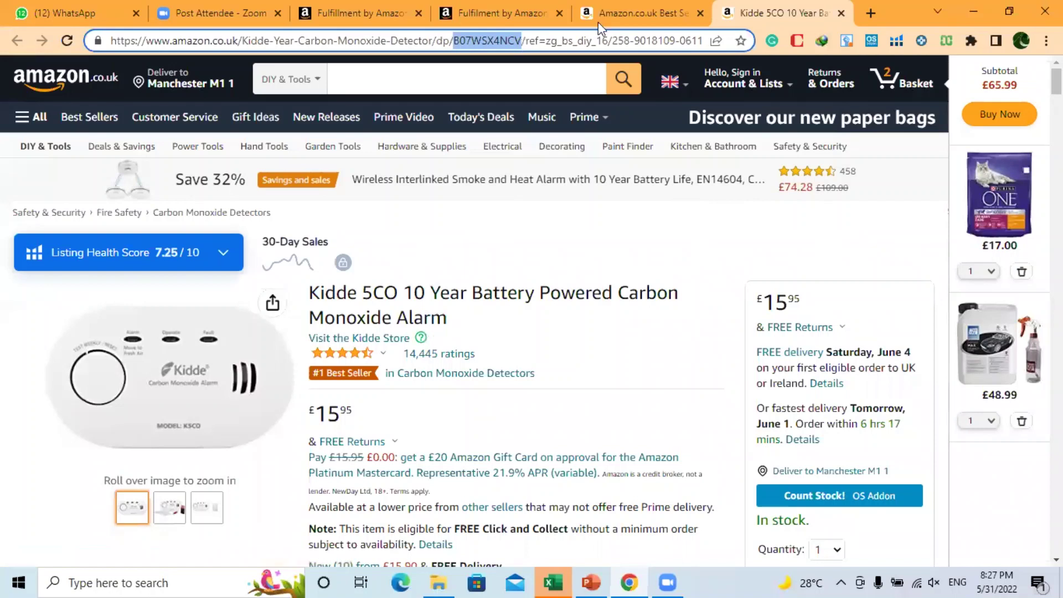
pyautogui.click(630, 12)
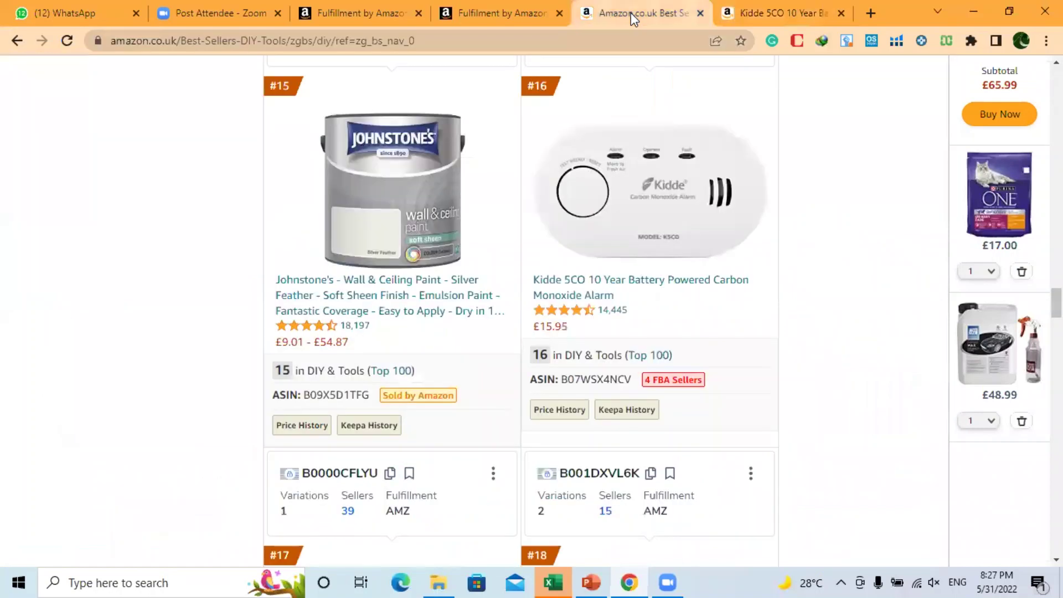
pyautogui.click(464, 8)
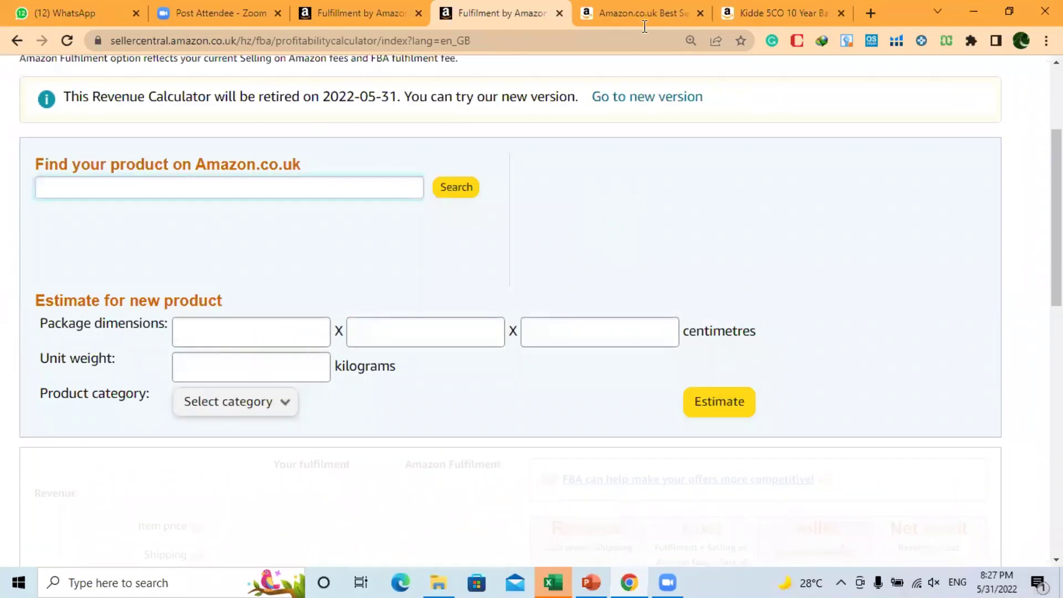
pyautogui.hotkey('ctrl', 'v')
pyautogui.click(449, 189)
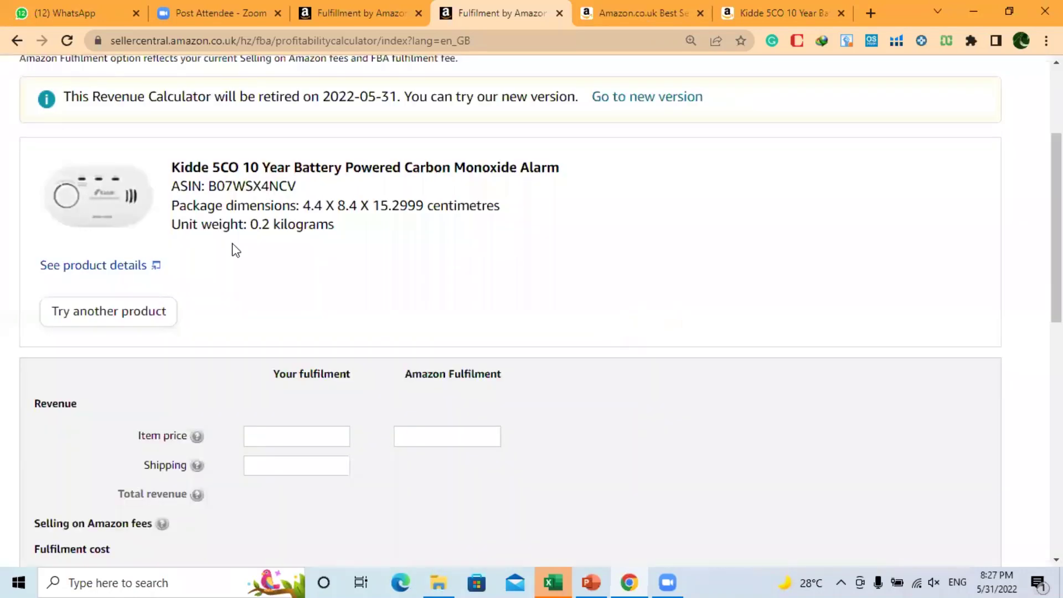
# Compare the Kidde alarm's listing with the product matched in the calculator, checking its package dimensions and unit weight.
pyautogui.click(816, 12)
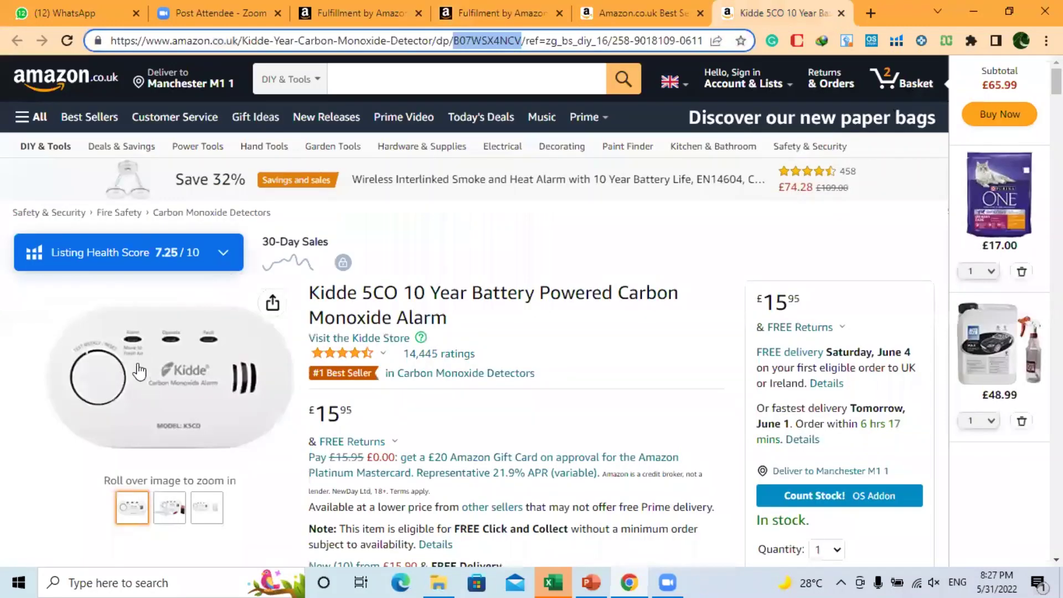
pyautogui.moveTo(170, 349)
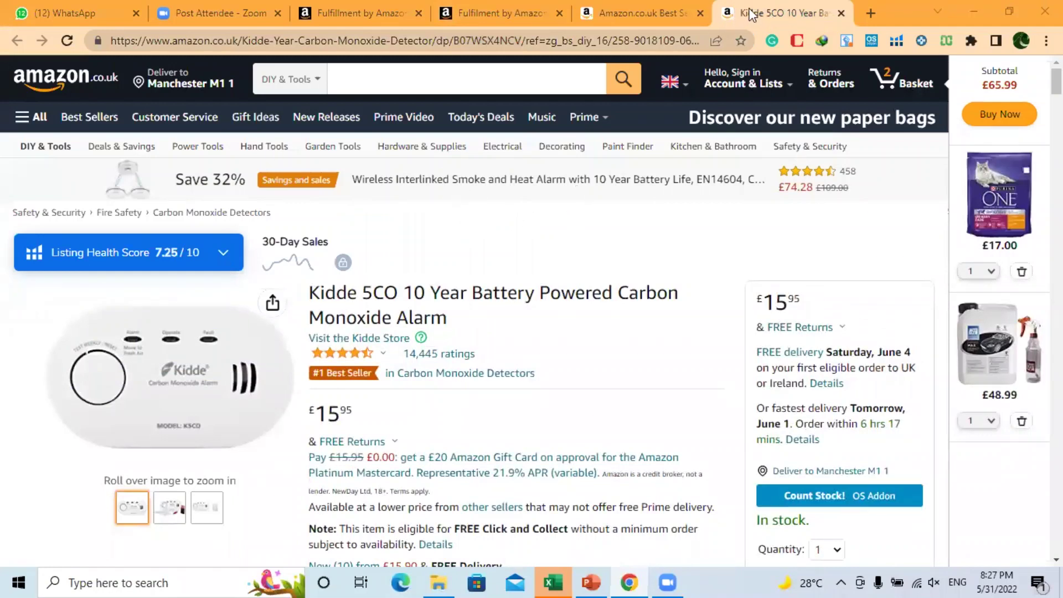
pyautogui.click(642, 12)
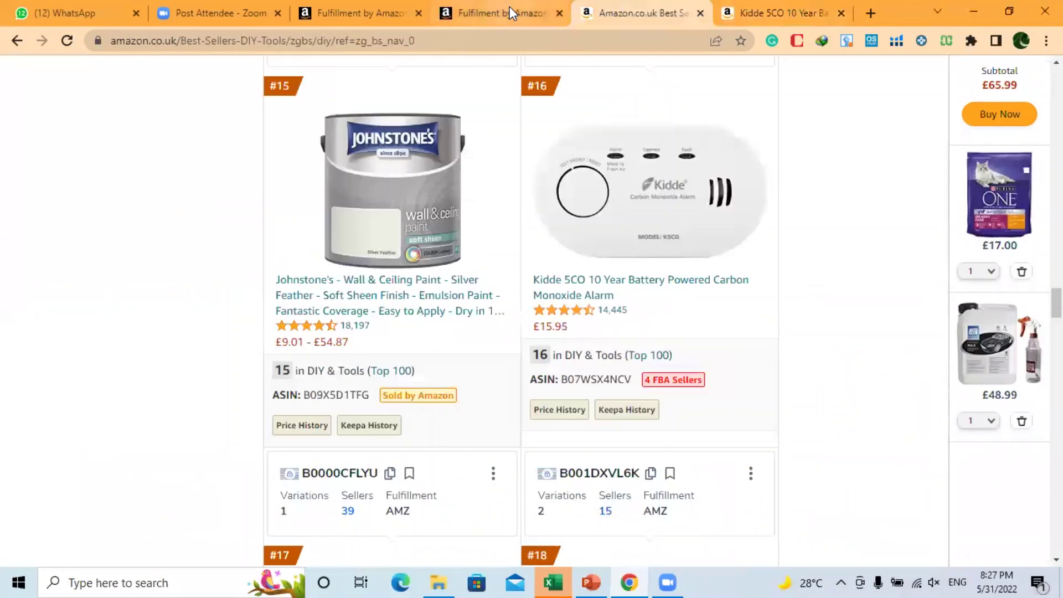
pyautogui.click(510, 8)
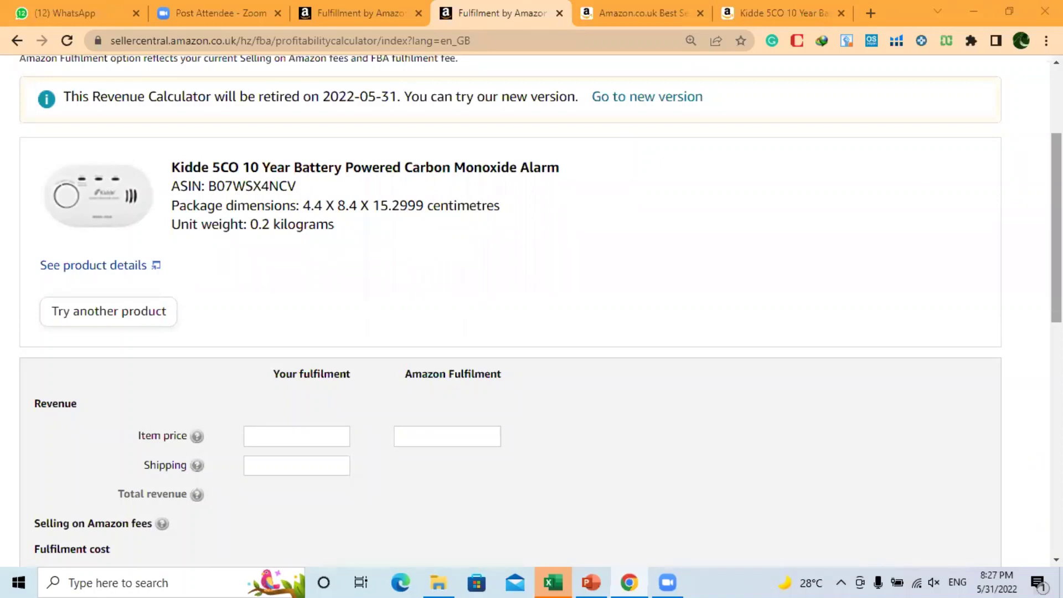
pyautogui.scroll(-2, 531, 310)
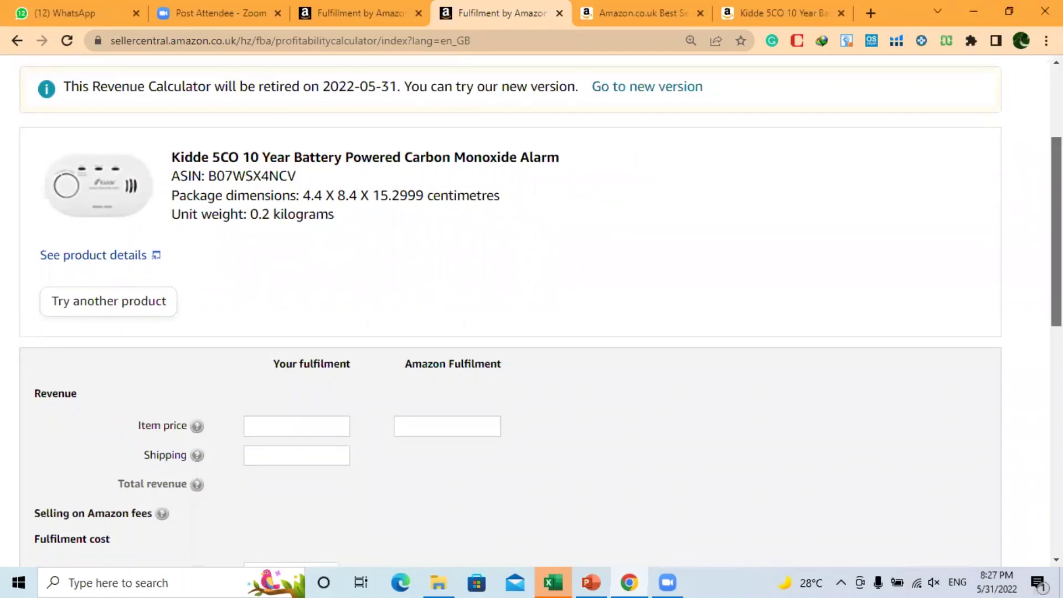
pyautogui.scroll(2, 531, 310)
pyautogui.scroll(-1, 531, 310)
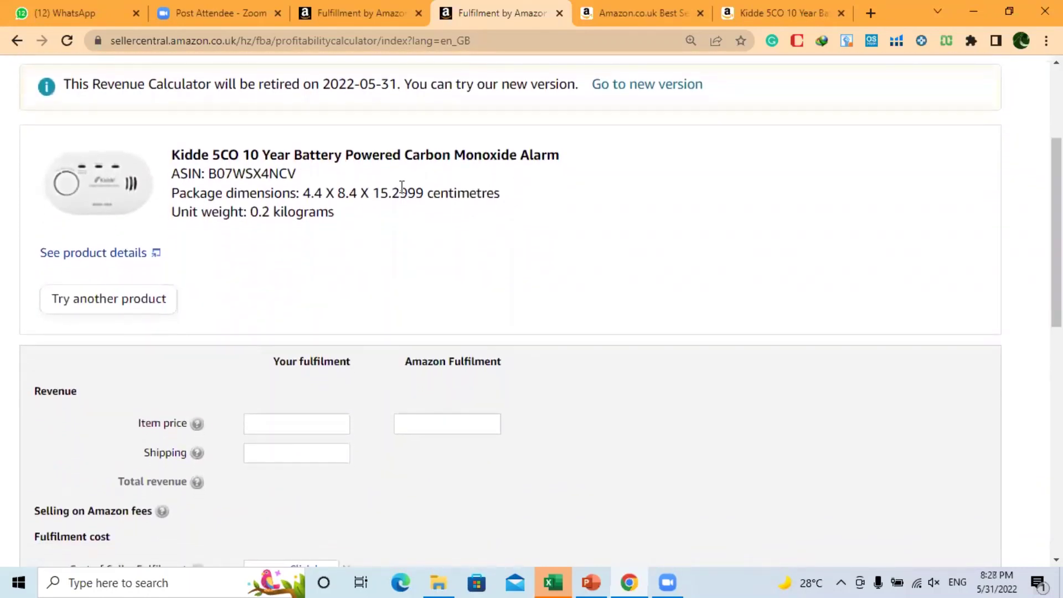
pyautogui.moveTo(250, 211); pyautogui.dragTo(349, 215)
pyautogui.scroll(-2, 532, 310)
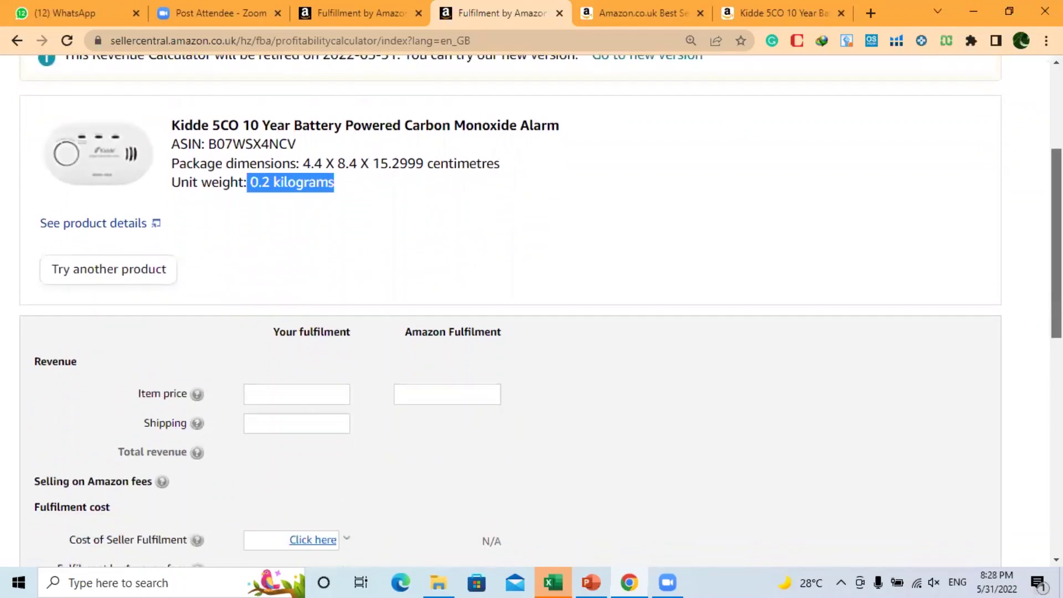
pyautogui.scroll(-2, 532, 310)
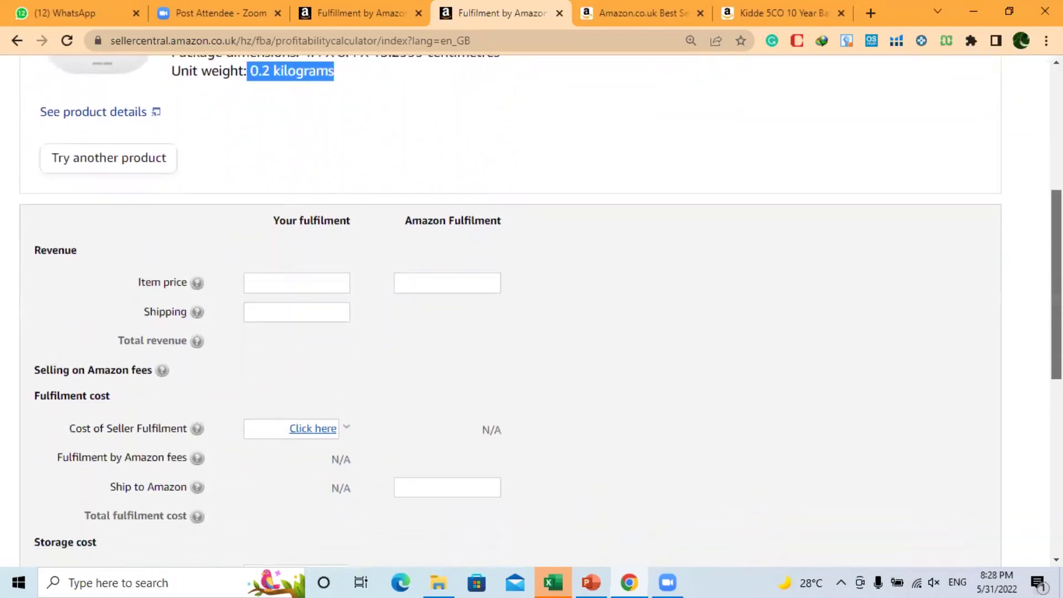
# Check the Kidde alarm's listed price and enter 15.95 as the Amazon Fulfilment item price.
pyautogui.moveTo(505, 165)
pyautogui.mouseDown()
pyautogui.moveTo(420, 168)
pyautogui.moveTo(512, 157)
pyautogui.mouseUp()
pyautogui.click(407, 158)
pyautogui.click(512, 159)
pyautogui.moveTo(406, 153); pyautogui.dragTo(503, 150)
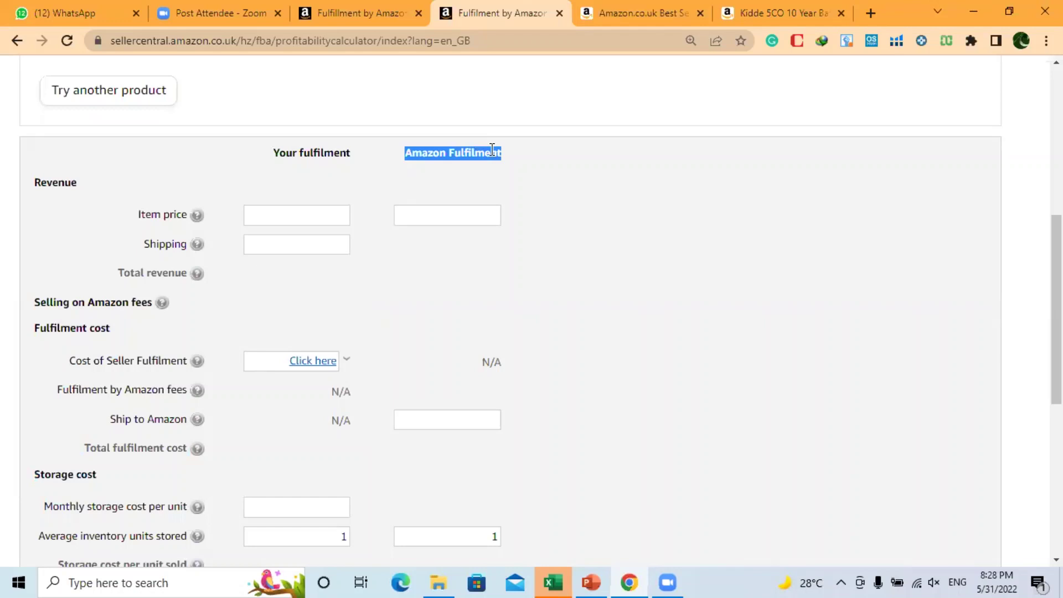
pyautogui.click(452, 217)
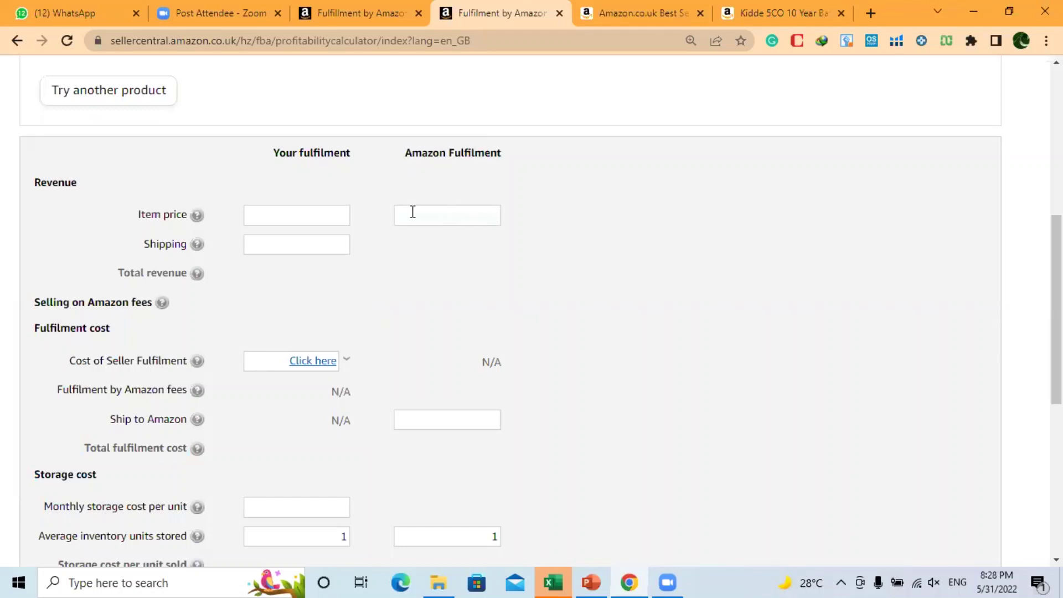
pyautogui.click(751, 9)
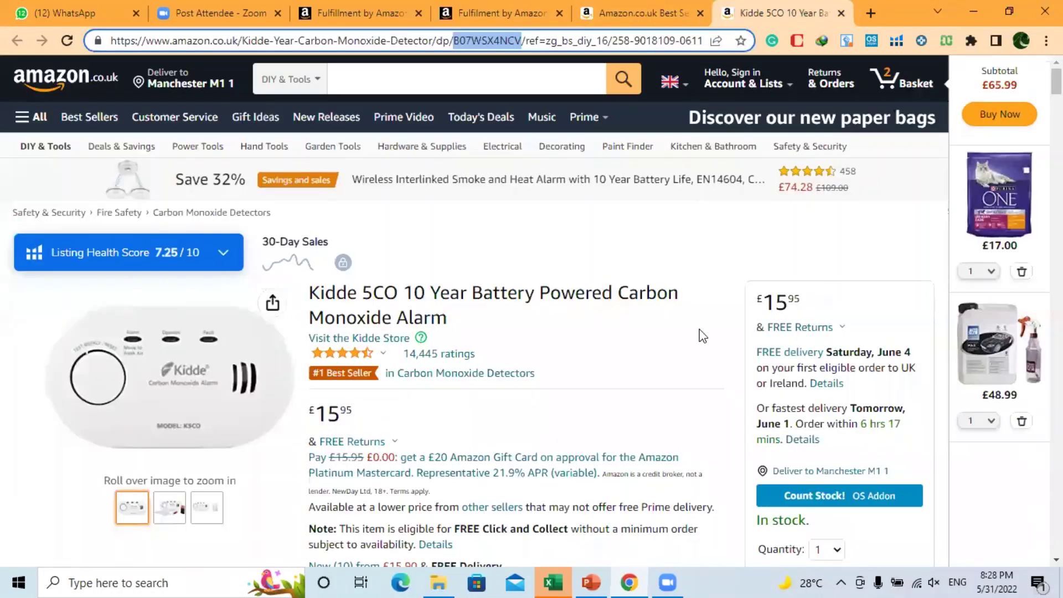
pyautogui.moveTo(504, 232); pyautogui.dragTo(354, 415)
pyautogui.click(329, 419)
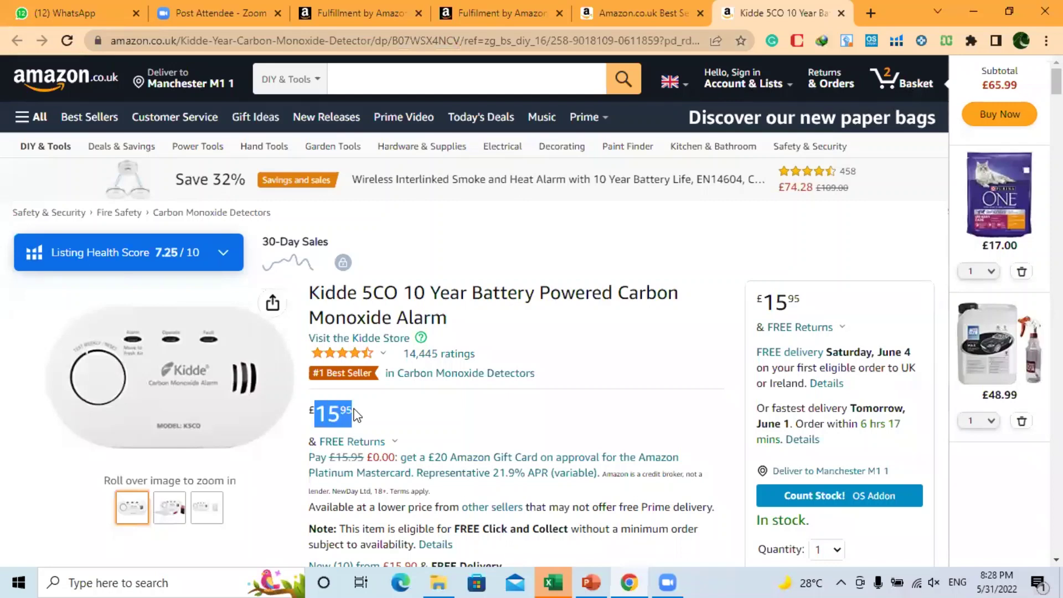
pyautogui.click(520, 10)
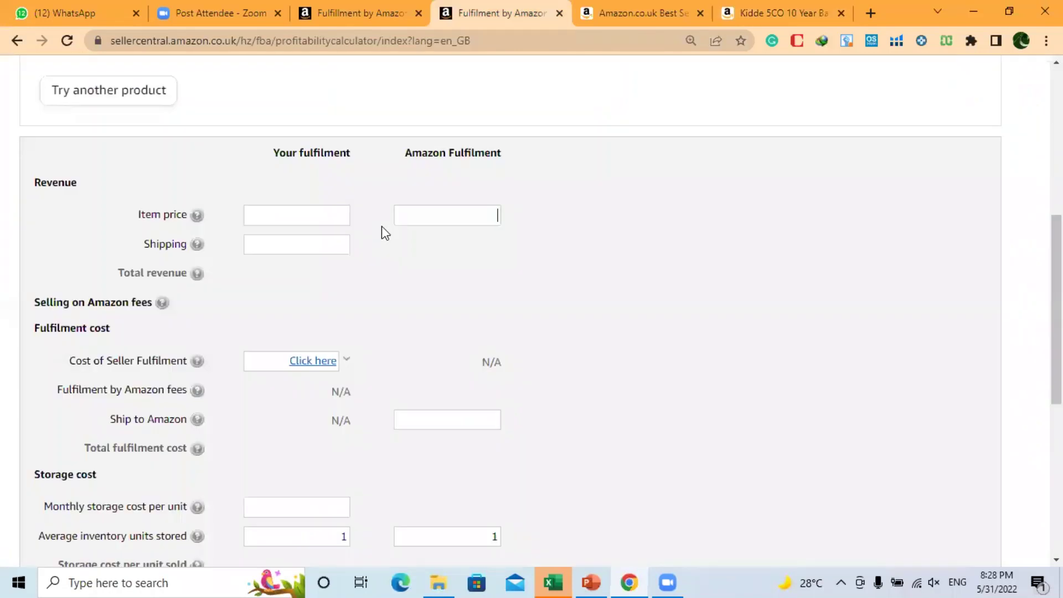
pyautogui.click(440, 215)
pyautogui.write('15.95')
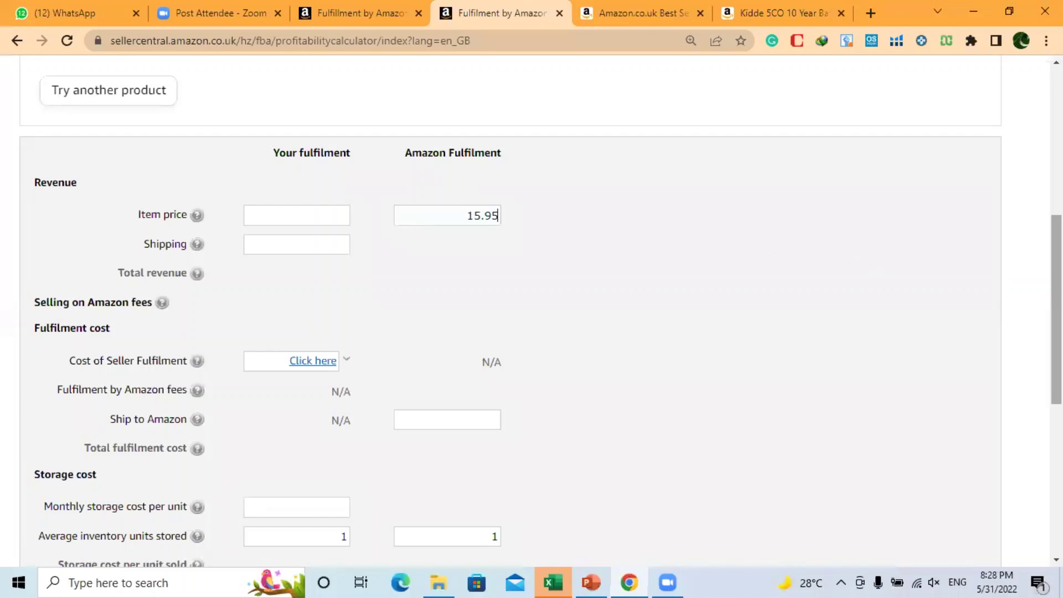
# Set the Ship to Amazon cost under Amazon Fulfilment to 0.5.
pyautogui.scroll(-3, 1057, 310)
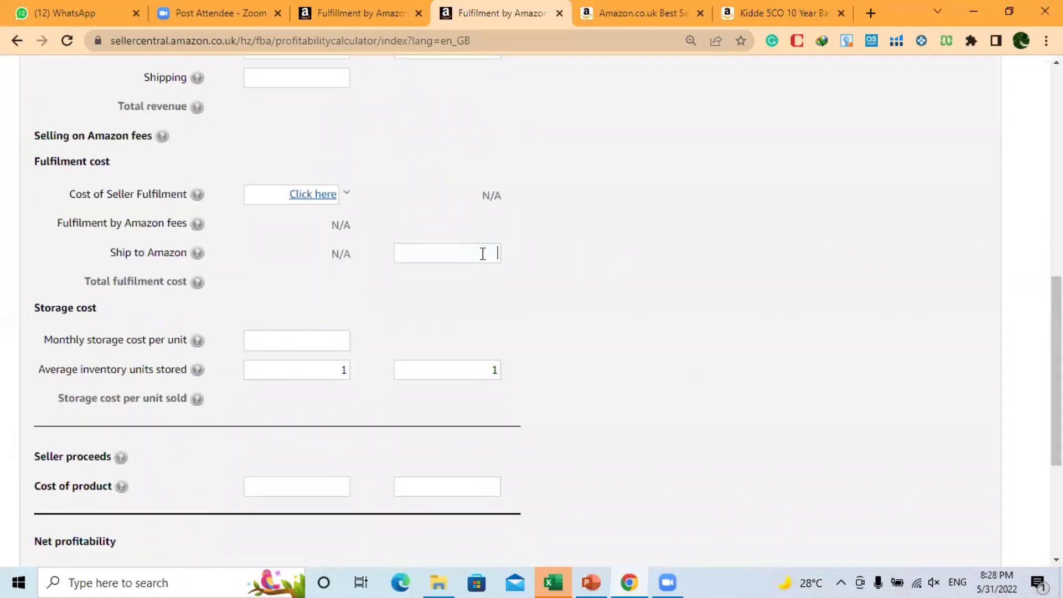
pyautogui.click(483, 253)
pyautogui.write('0.5')
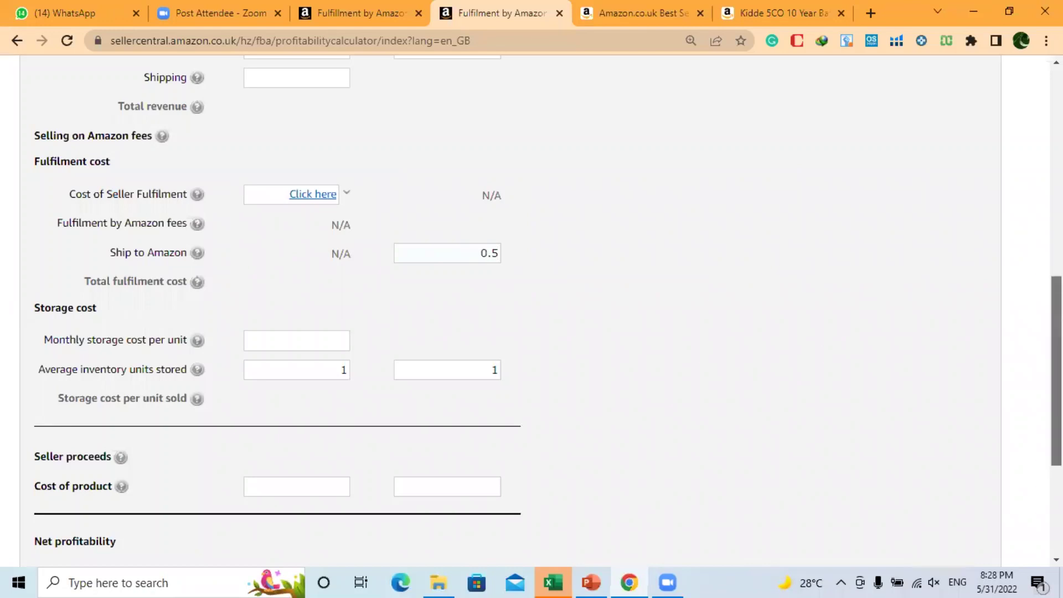
# Set the Cost of product under Amazon Fulfilment to 7.95 and calculate the Kidde alarm's profitability.
pyautogui.scroll(-4, 637, 303)
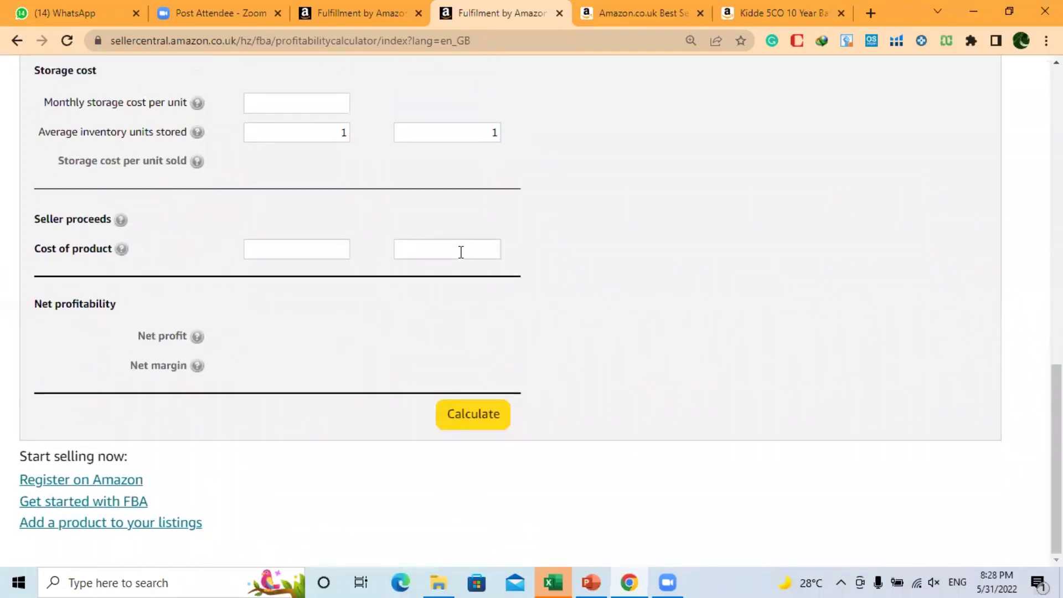
pyautogui.moveTo(1057, 438); pyautogui.dragTo(1057, 285)
pyautogui.scroll(-4, 497, 430)
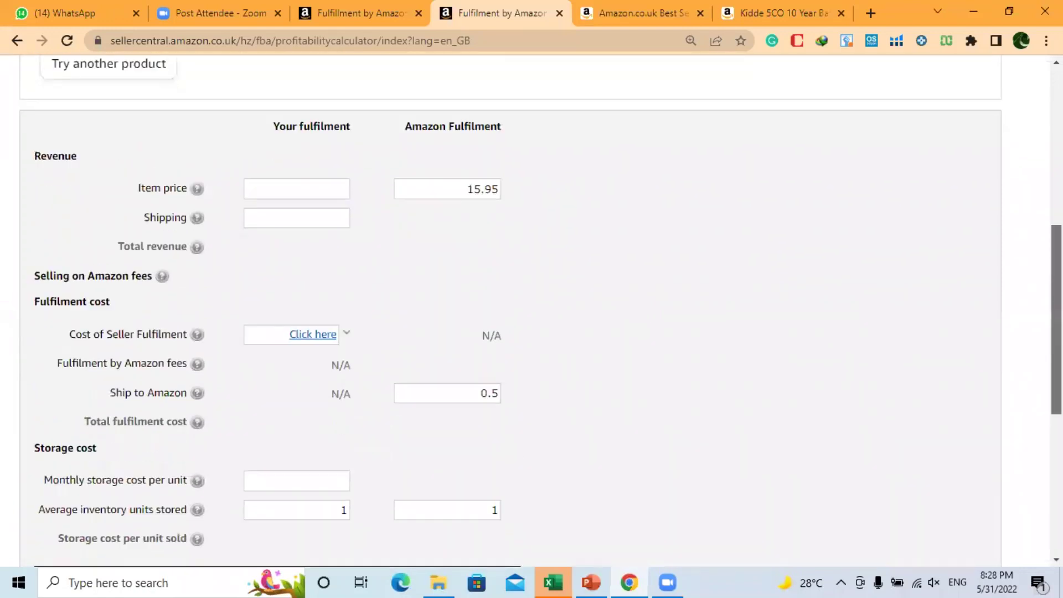
pyautogui.scroll(-1, 1033, 349)
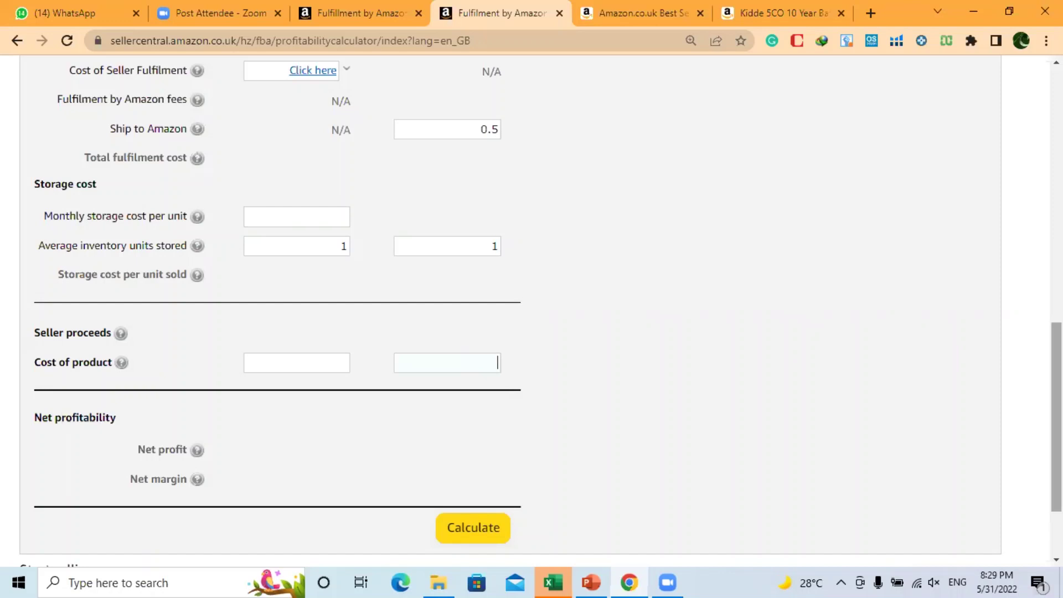
pyautogui.moveTo(1056, 415); pyautogui.dragTo(1056, 284)
pyautogui.scroll(4, 493, 366)
pyautogui.scroll(-2, 493, 367)
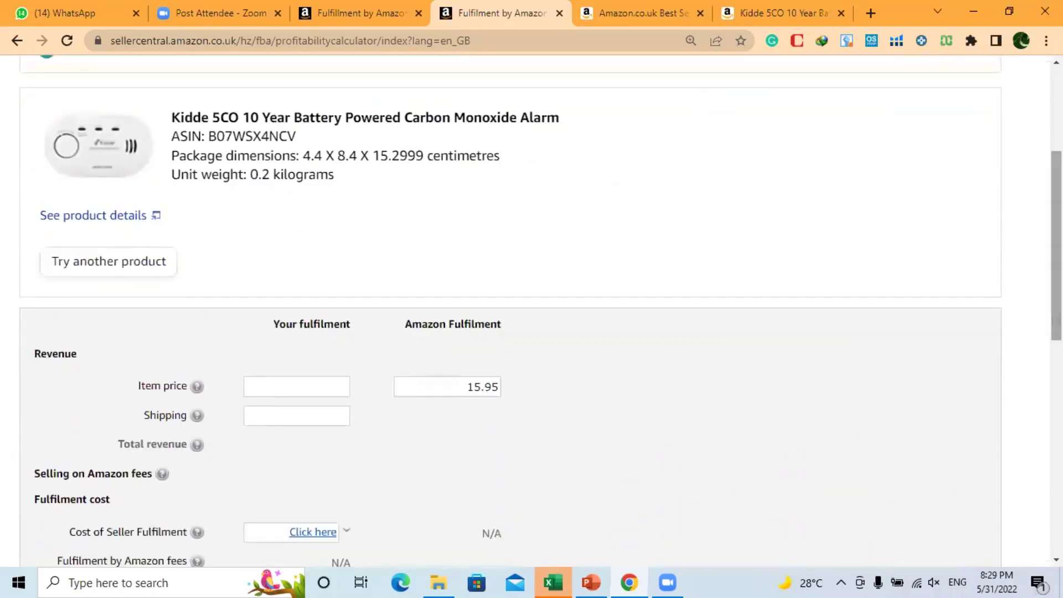
pyautogui.scroll(-5, 498, 526)
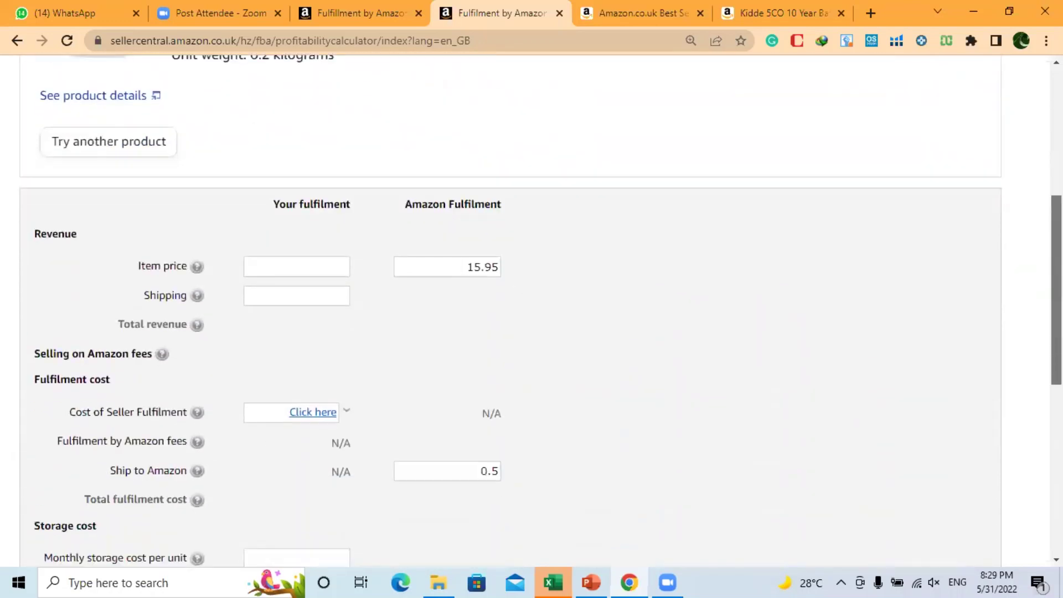
pyautogui.scroll(-2, 659, 465)
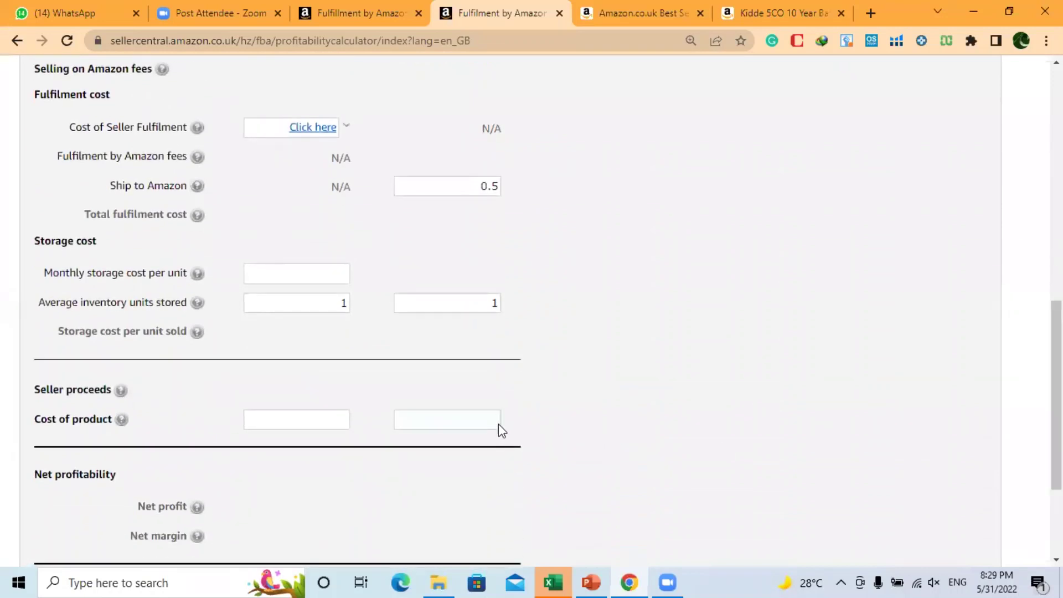
pyautogui.write('7.95')
pyautogui.scroll(-3, 549, 410)
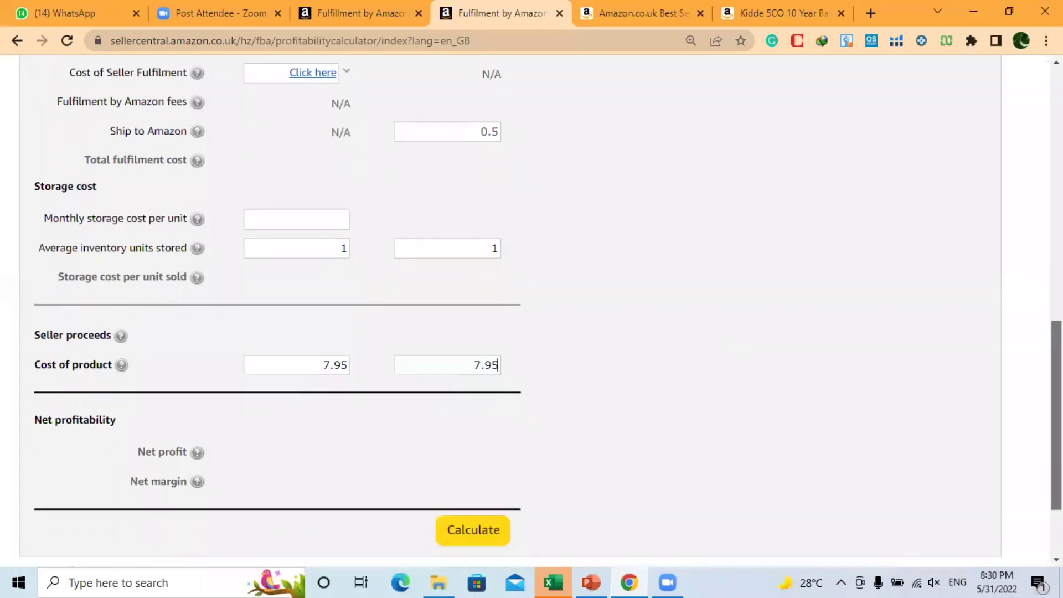
pyautogui.click(502, 419)
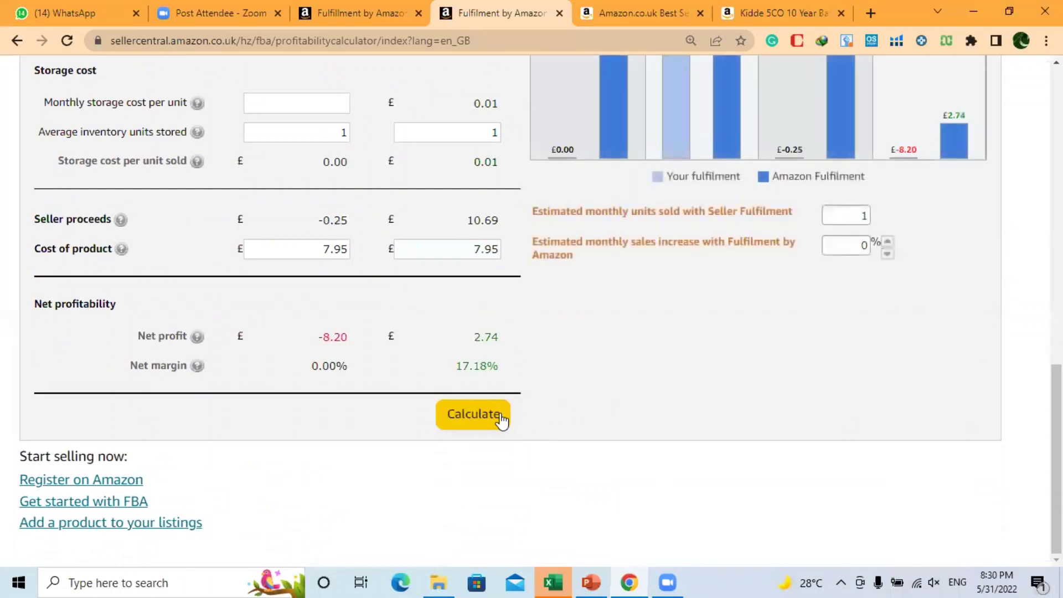
# Check the calculated net profit and net margin under Amazon Fulfilment.
pyautogui.moveTo(475, 339); pyautogui.dragTo(493, 339)
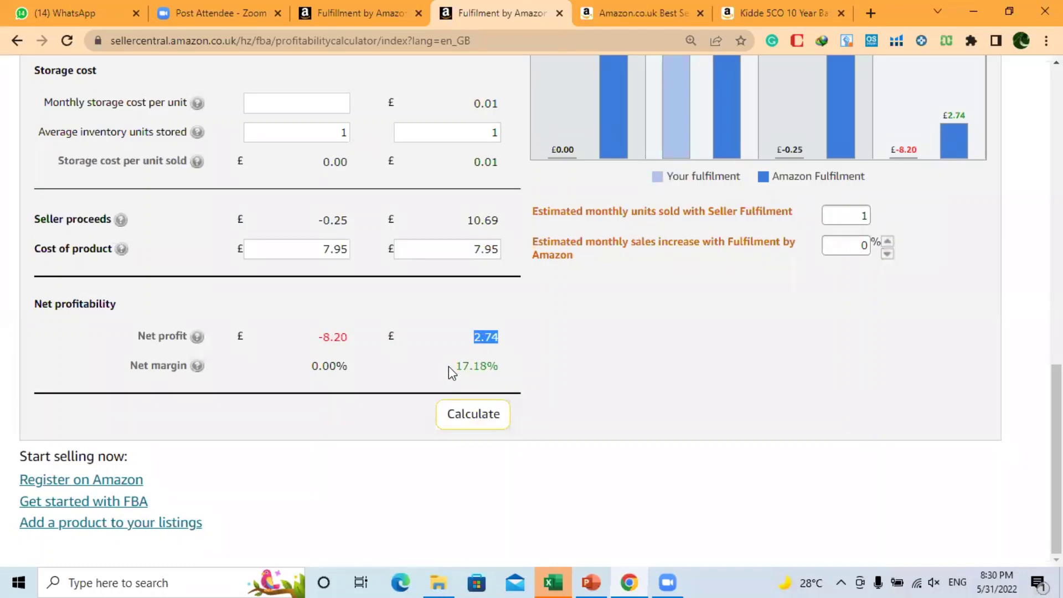
pyautogui.moveTo(451, 367); pyautogui.dragTo(512, 367)
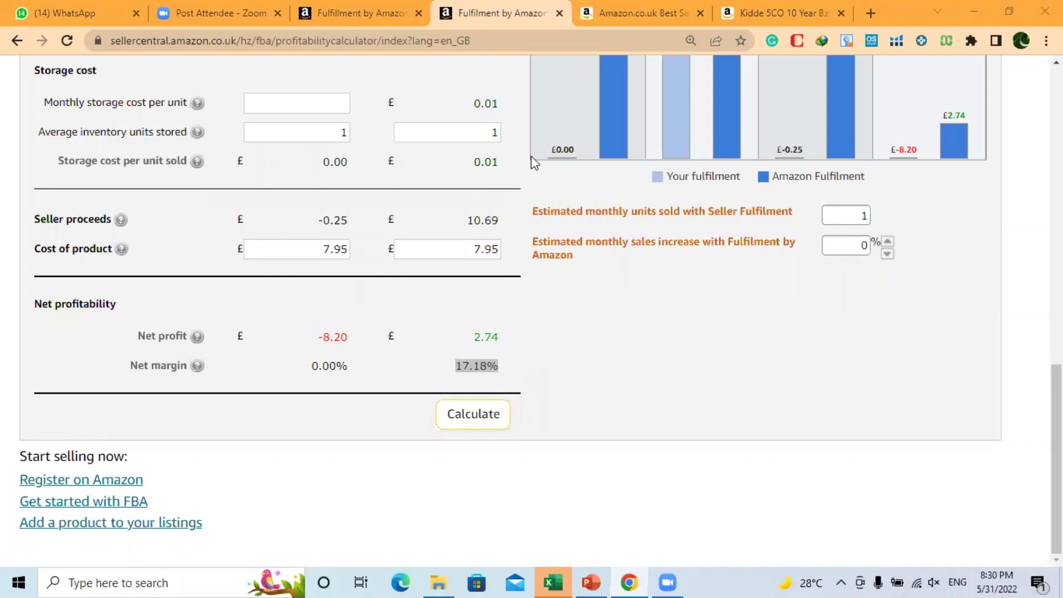
pyautogui.click(540, 344)
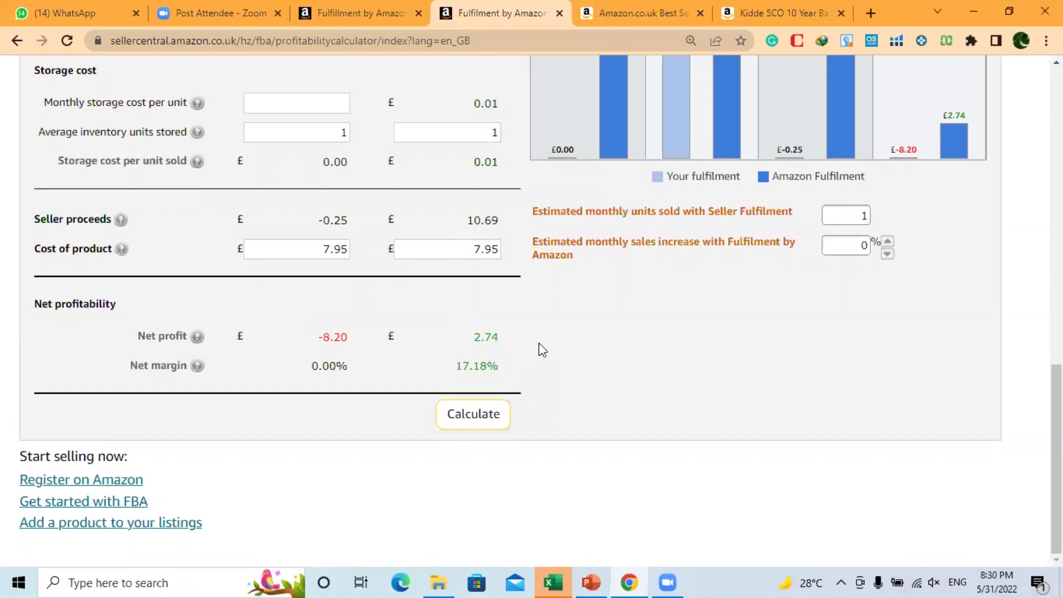
# View the Selling on Amazon fees breakdown under Amazon Fulfilment, check the Amazon referral fee, and close the breakdown.
pyautogui.scroll(3, 225, 442)
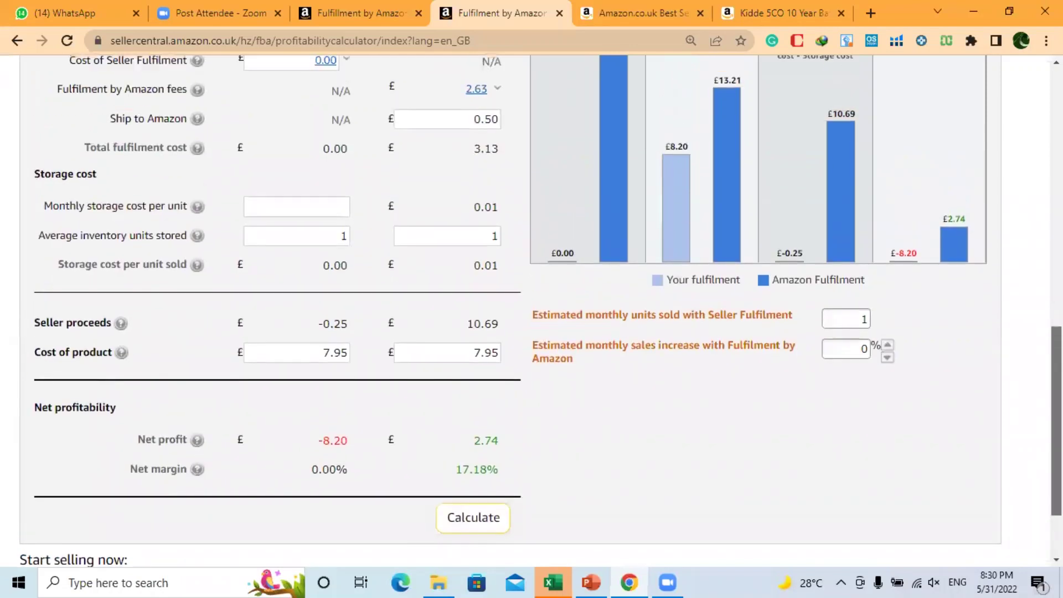
pyautogui.scroll(3, 225, 330)
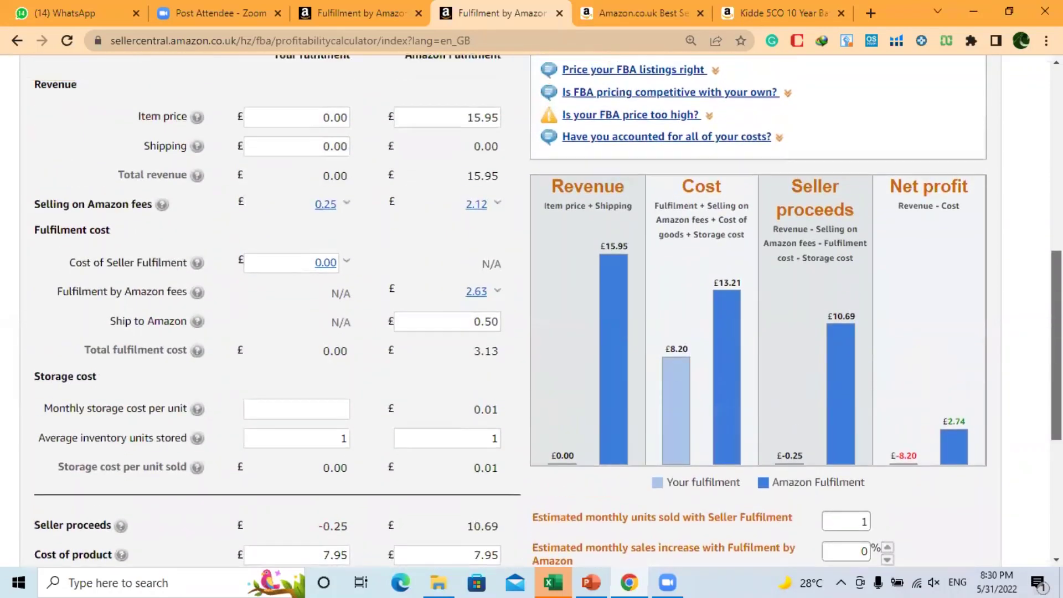
pyautogui.click(498, 206)
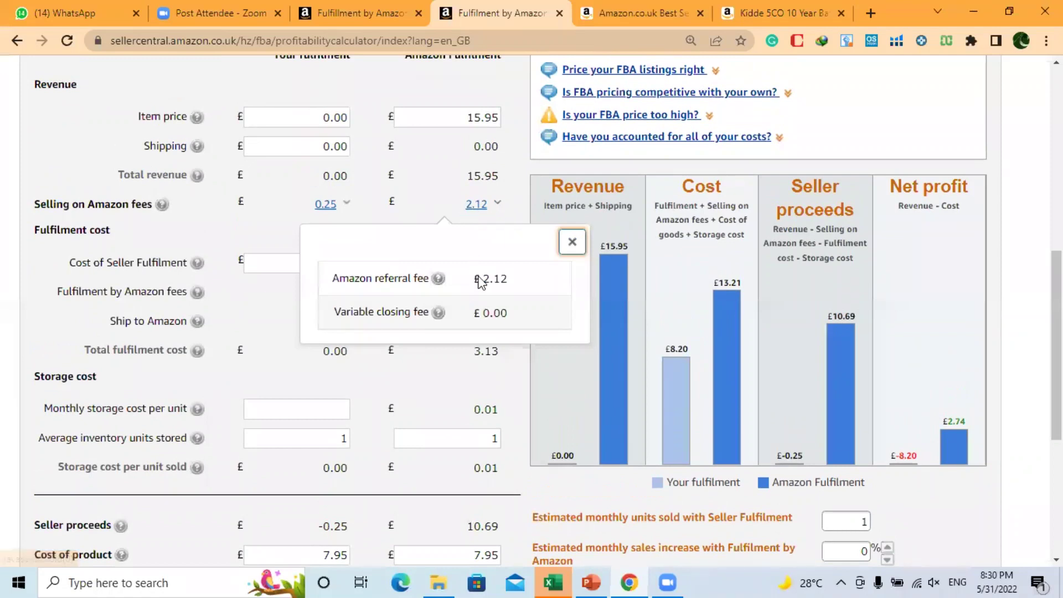
pyautogui.moveTo(482, 280); pyautogui.dragTo(514, 282)
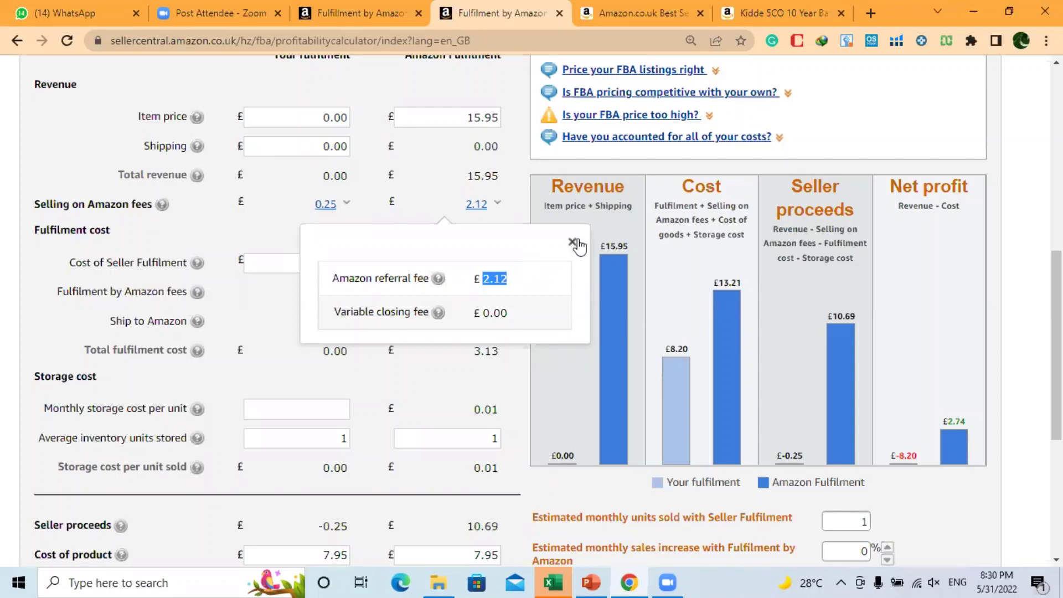
pyautogui.click(573, 243)
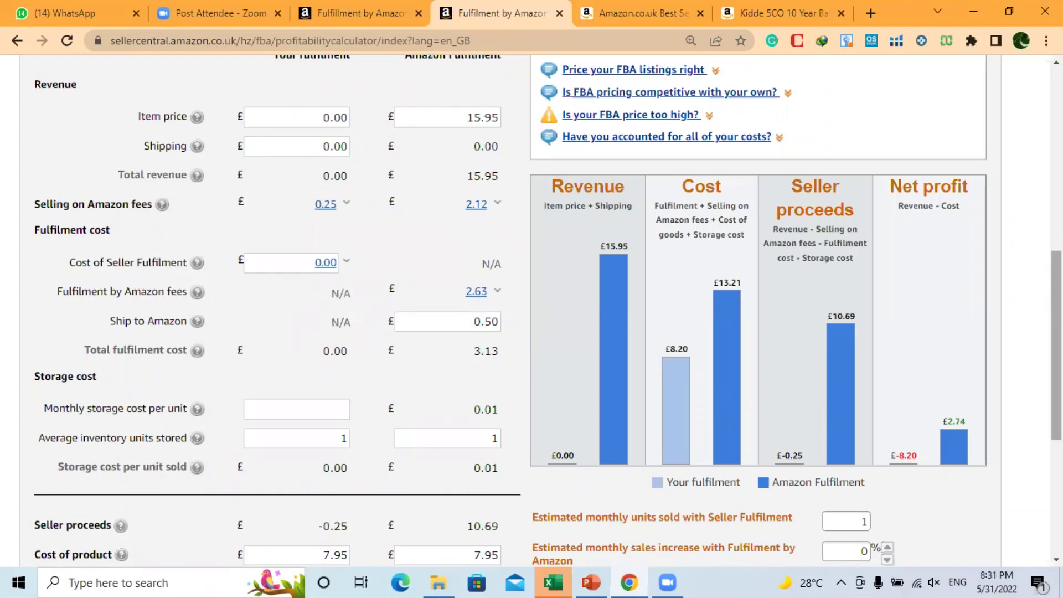
# View the Fulfilment by Amazon fees breakdown, check the fulfilment fee, and close the breakdown.
pyautogui.scroll(-1, 1056, 344)
pyautogui.scroll(-2, 527, 224)
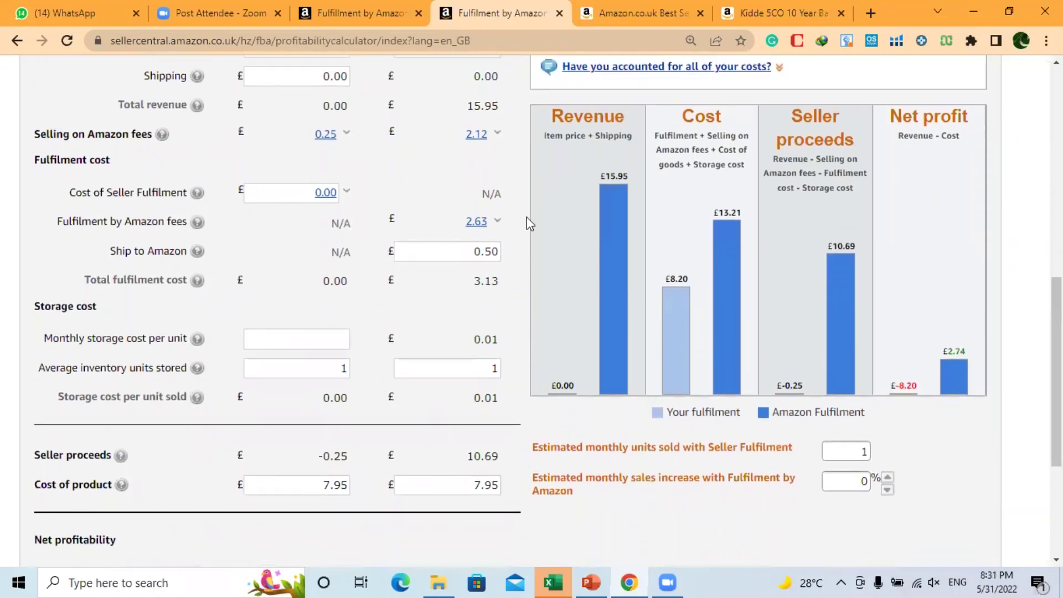
pyautogui.click(497, 222)
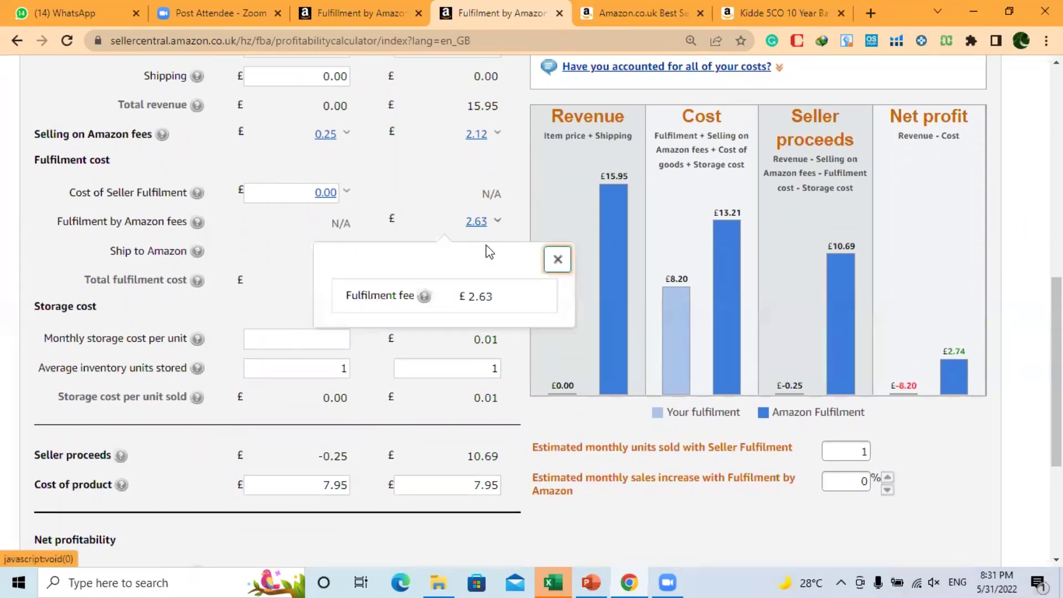
pyautogui.moveTo(465, 299); pyautogui.dragTo(498, 302)
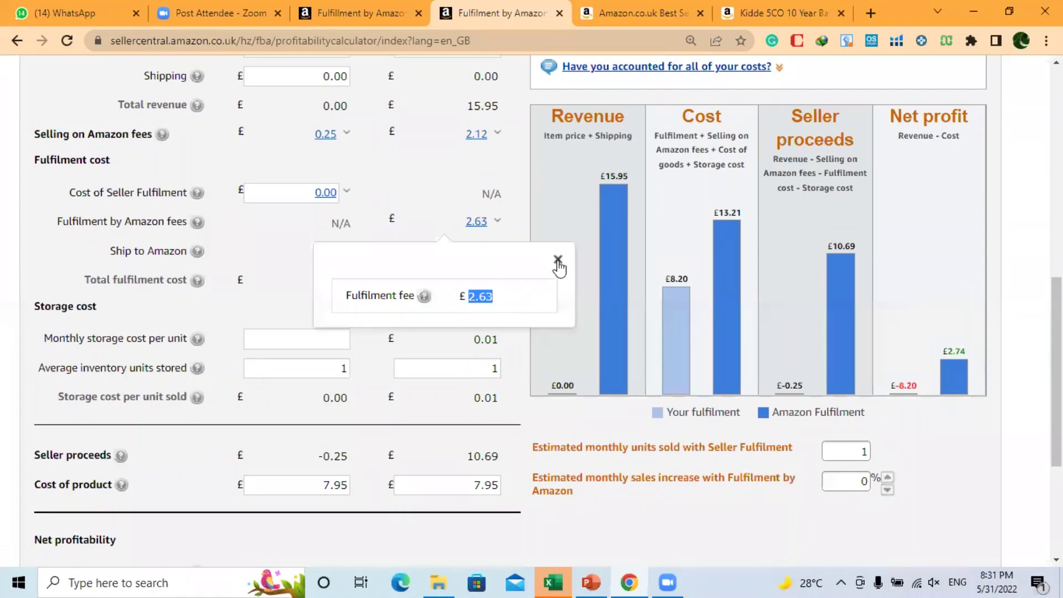
pyautogui.click(557, 259)
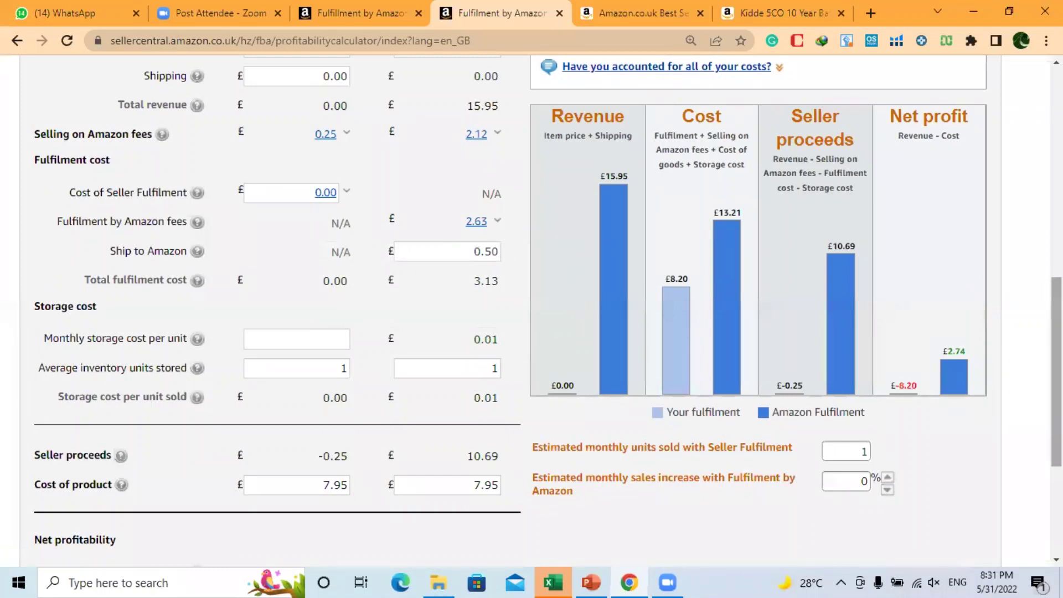
# Examine the Revenue, Cost, Seller proceeds and Net profit categories of the comparison chart.
pyautogui.scroll(1, 988, 316)
pyautogui.scroll(1, 988, 316)
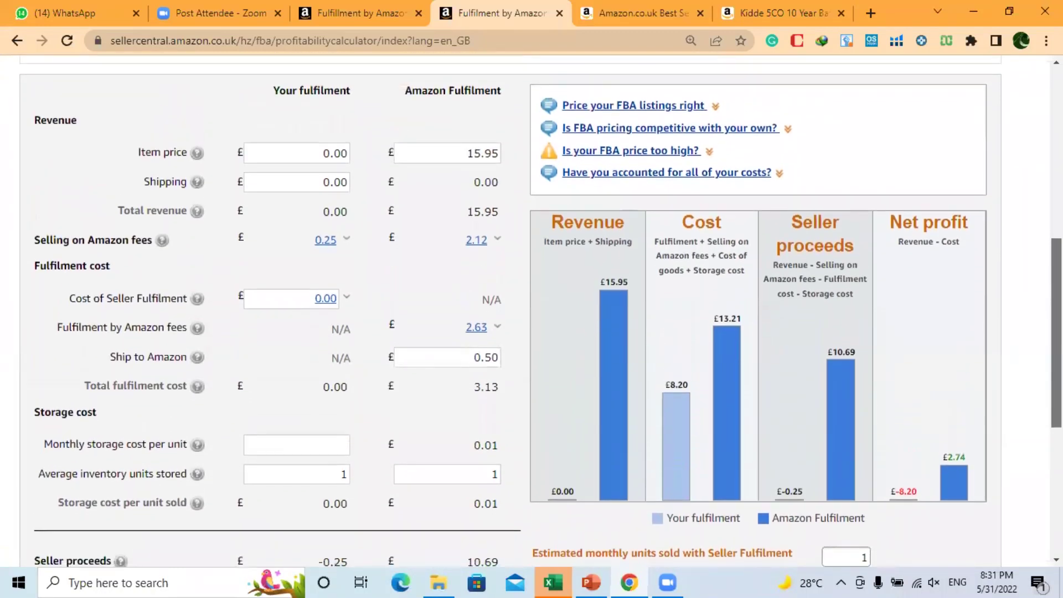
pyautogui.scroll(-1, 988, 315)
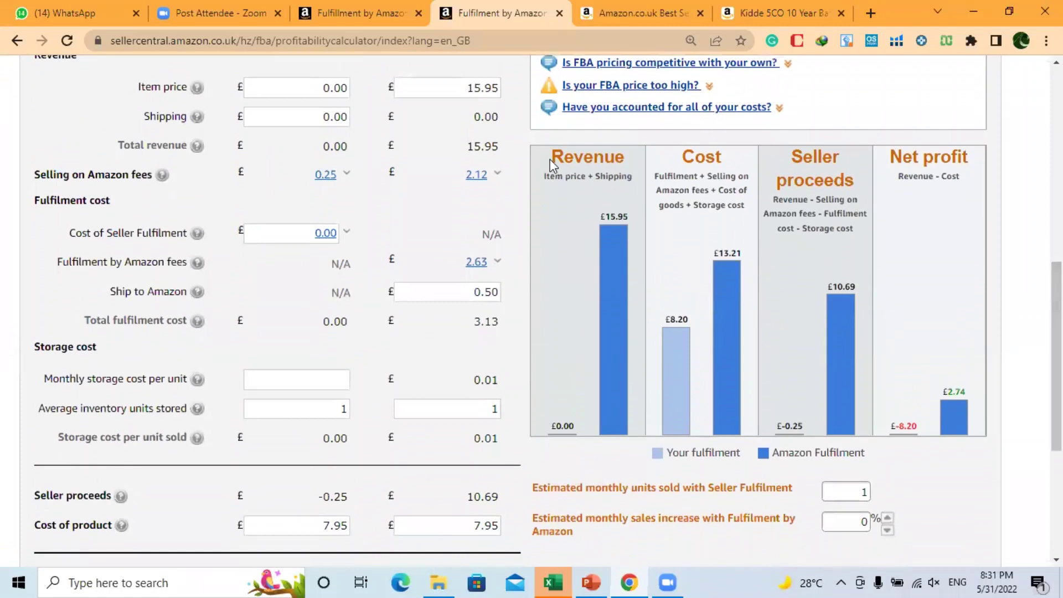
pyautogui.moveTo(552, 162); pyautogui.dragTo(592, 158)
pyautogui.moveTo(687, 152); pyautogui.dragTo(839, 155)
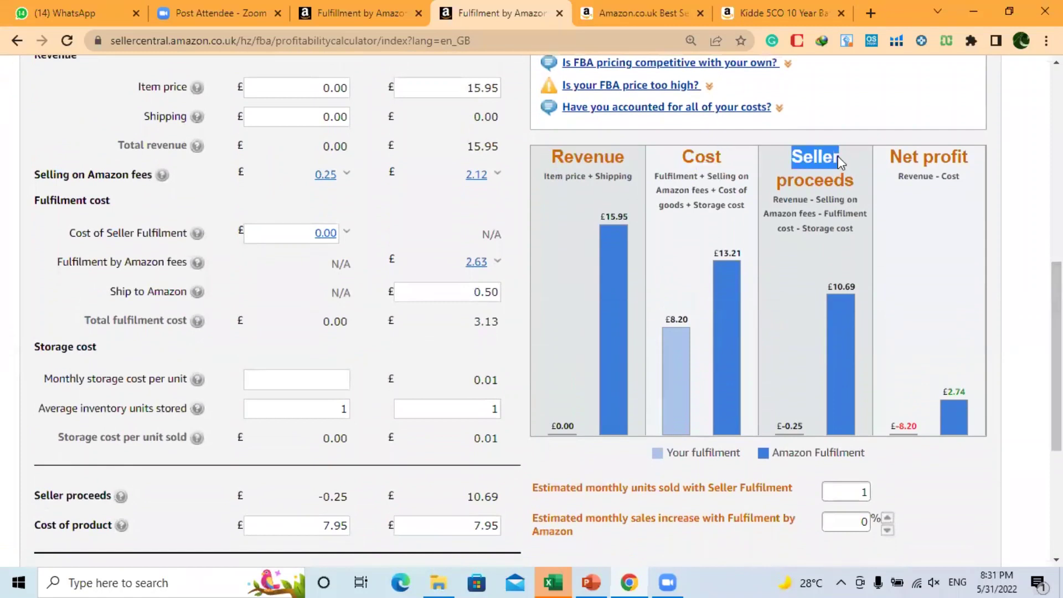
pyautogui.click(1017, 206)
pyautogui.moveTo(551, 160); pyautogui.dragTo(745, 160)
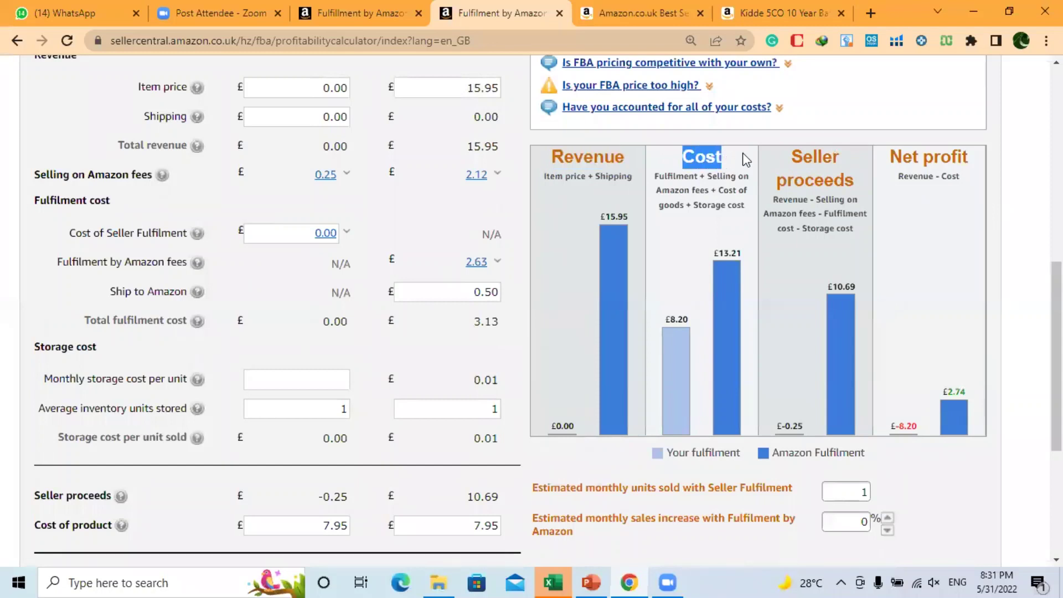
pyautogui.moveTo(890, 160); pyautogui.dragTo(969, 158)
# Set the estimated monthly units sold with Seller Fulfilment to 200.
pyautogui.scroll(-2, 992, 310)
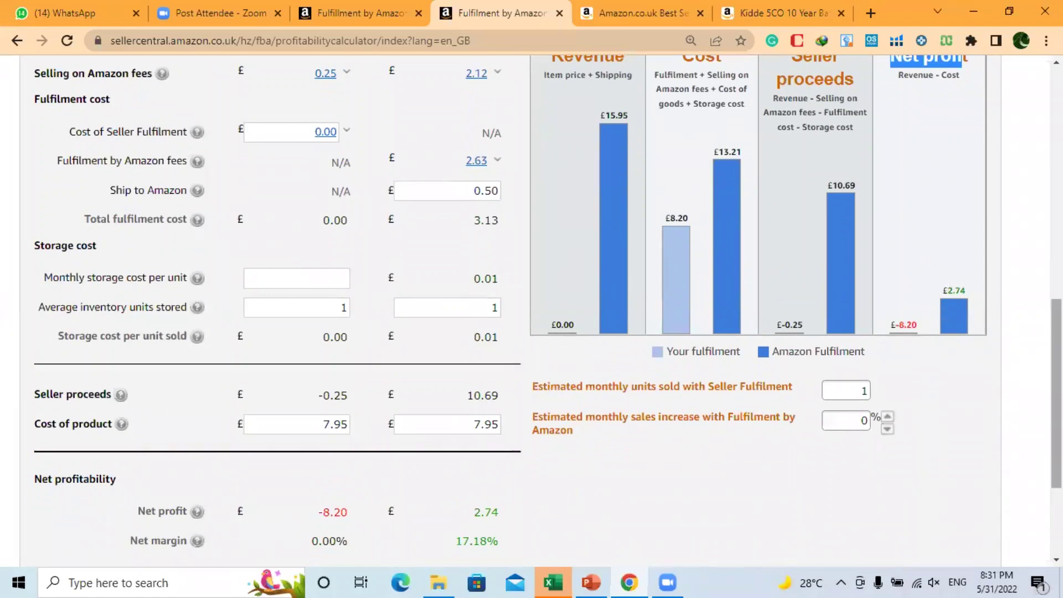
pyautogui.scroll(-2, 869, 332)
pyautogui.click(869, 316)
pyautogui.press('BackSpace')
pyautogui.write('2')
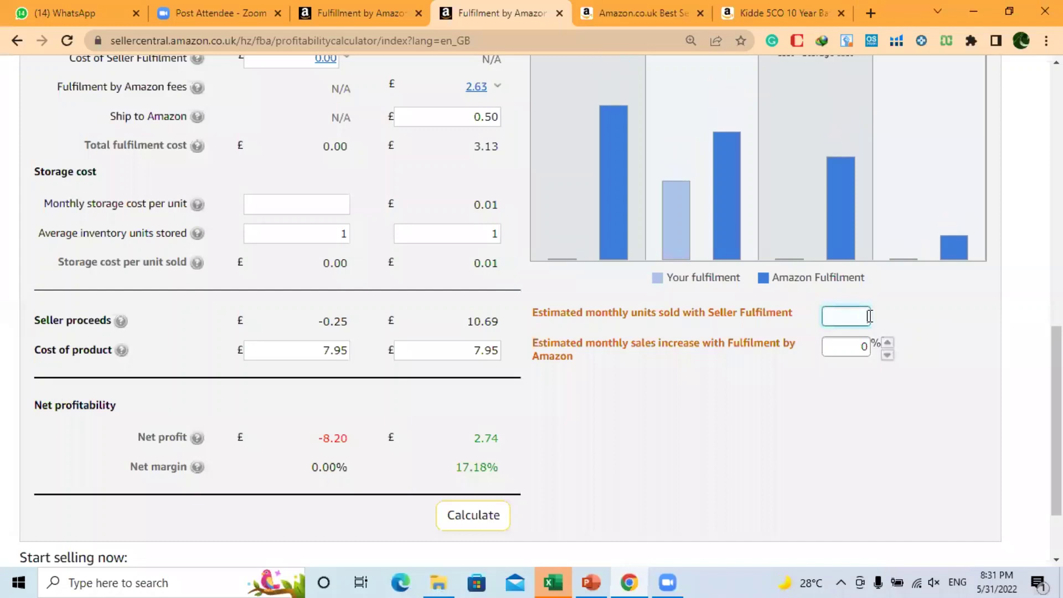
pyautogui.write('00')
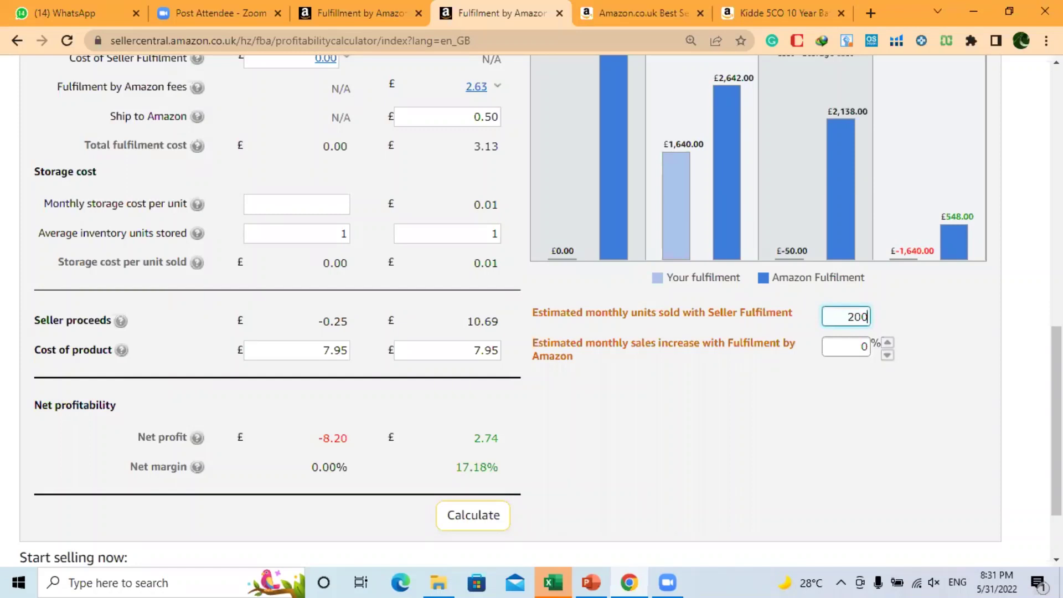
# Check the chart's Amazon Fulfilment revenue, cost and net profit for 200 monthly units.
pyautogui.moveTo(1057, 382); pyautogui.dragTo(1058, 337)
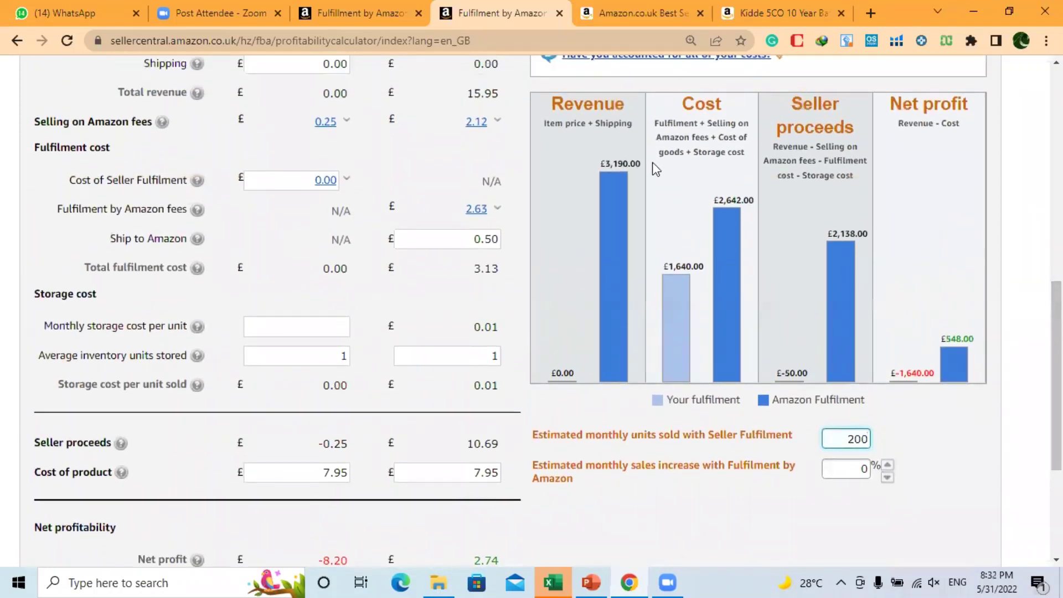
pyautogui.moveTo(606, 164); pyautogui.dragTo(643, 166)
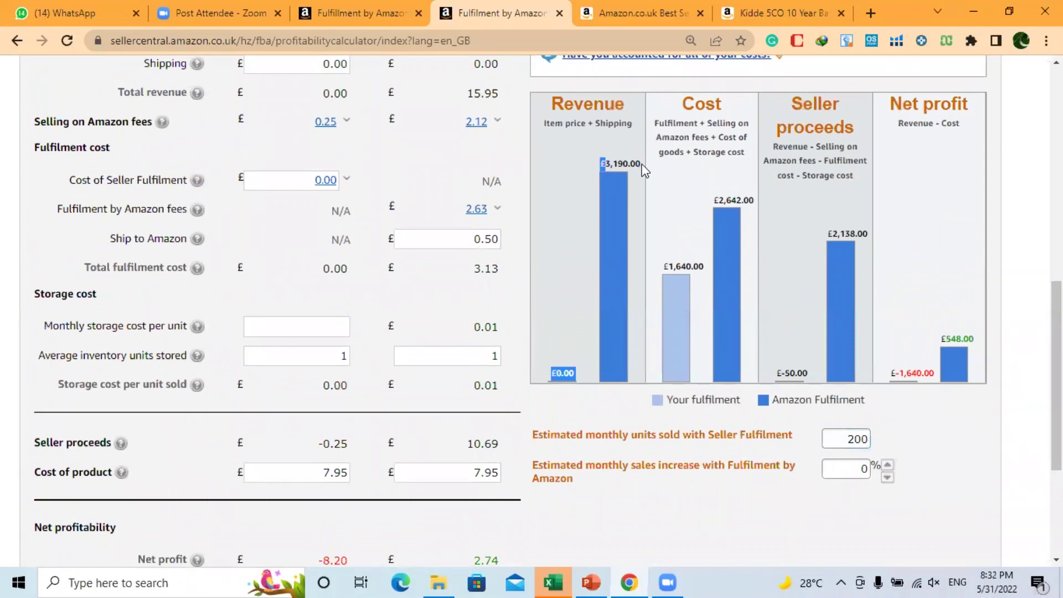
pyautogui.moveTo(718, 200); pyautogui.dragTo(748, 198)
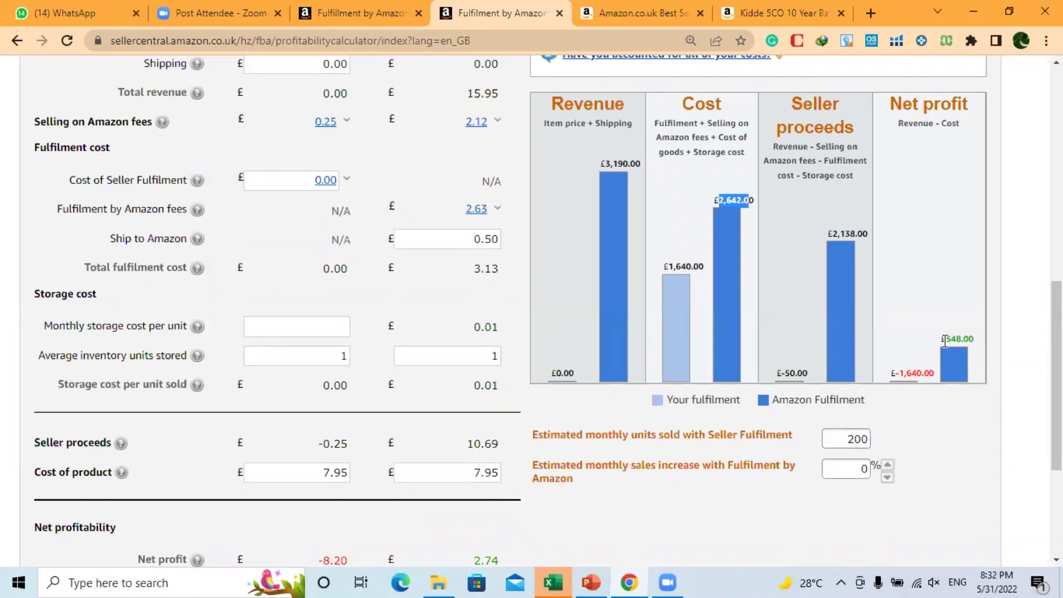
pyautogui.moveTo(945, 338); pyautogui.dragTo(975, 346)
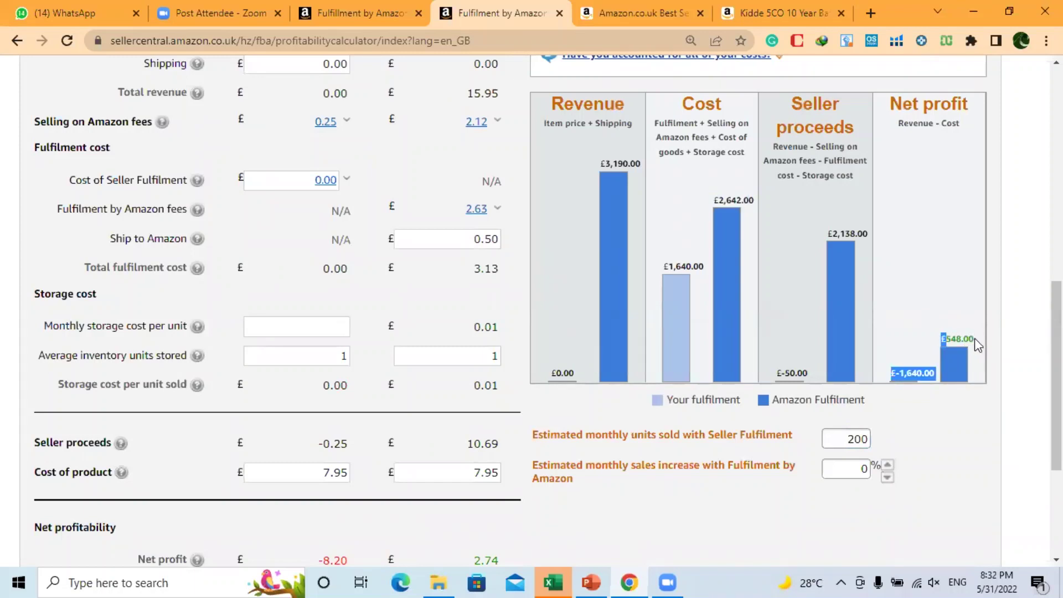
pyautogui.click(975, 344)
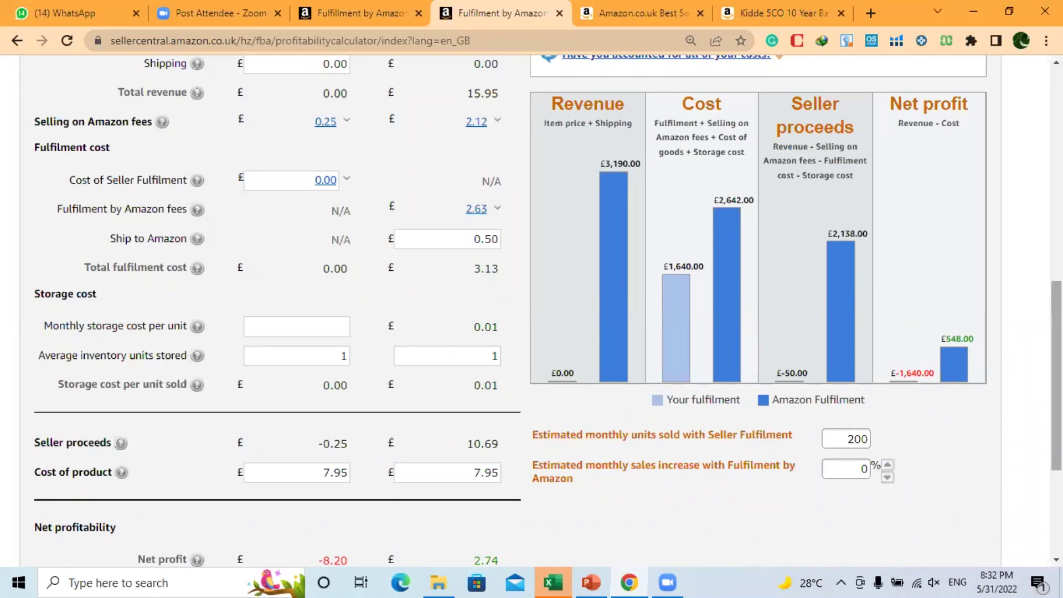
pyautogui.moveTo(1057, 375); pyautogui.dragTo(1056, 308)
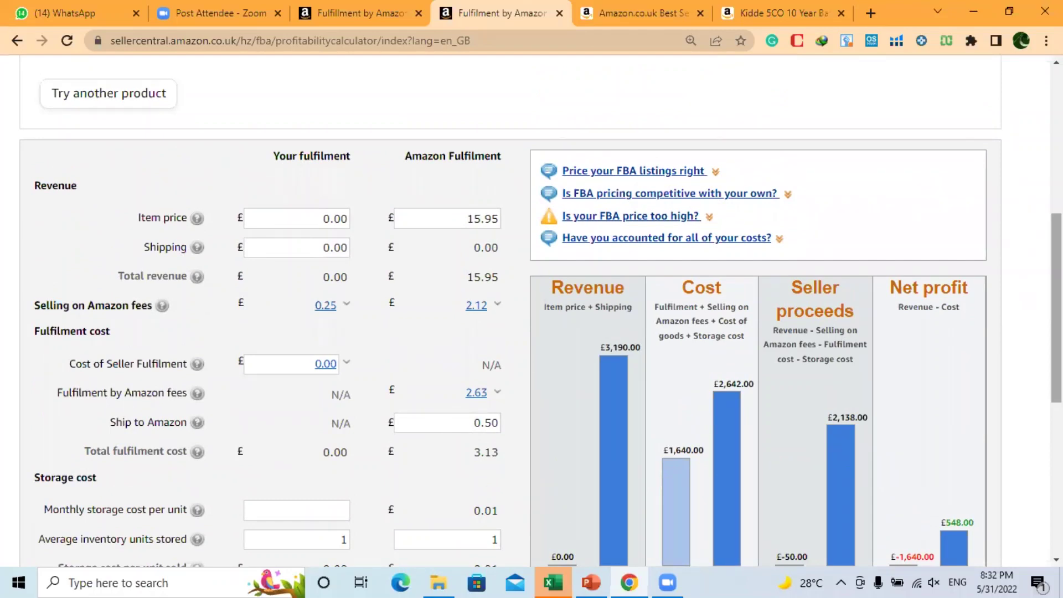
pyautogui.scroll(3, 532, 311)
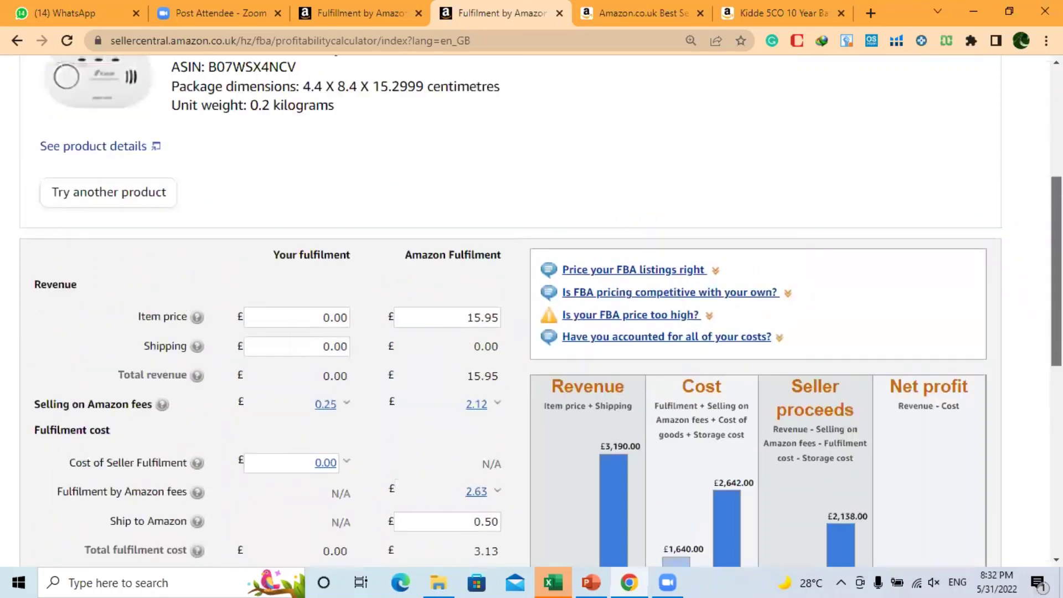
pyautogui.scroll(-1, 531, 310)
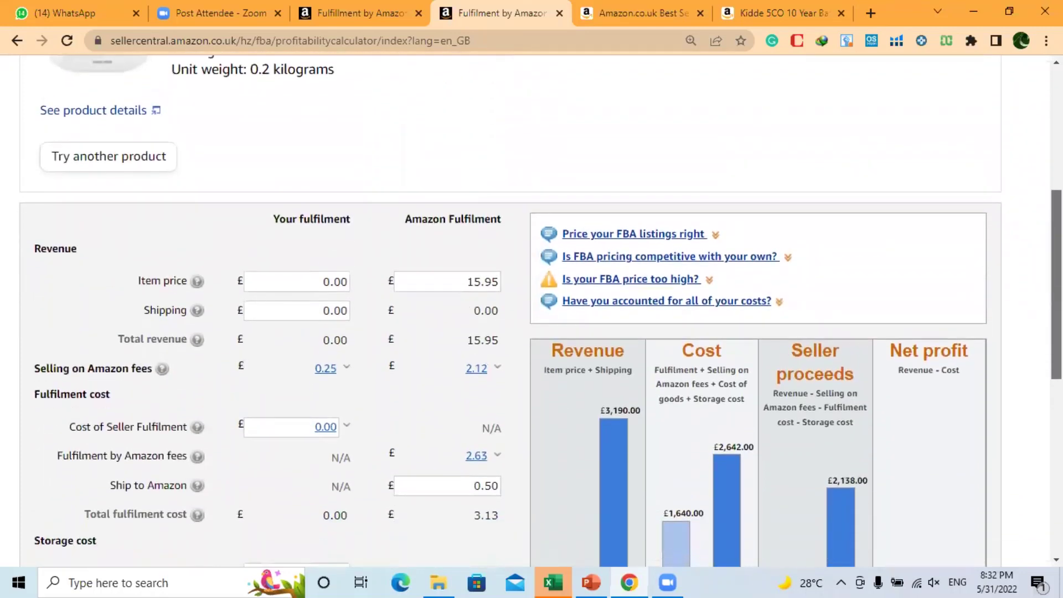
# Zoom the calculator page out until the whole comparison chart fits, and view it with the Kidde alarm's details.
pyautogui.click(1046, 41)
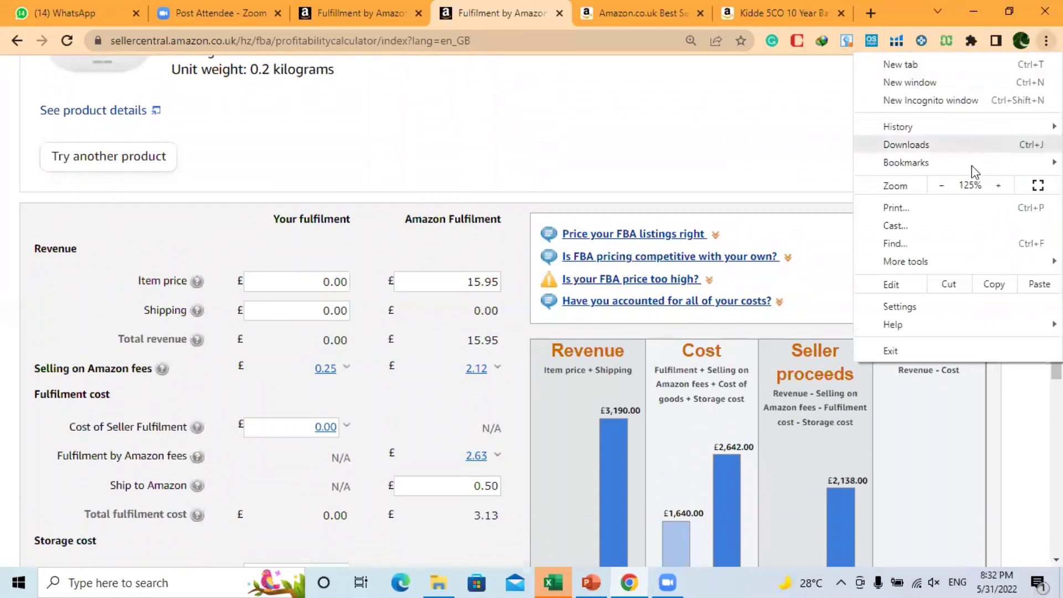
pyautogui.click(948, 187)
pyautogui.click(948, 187)
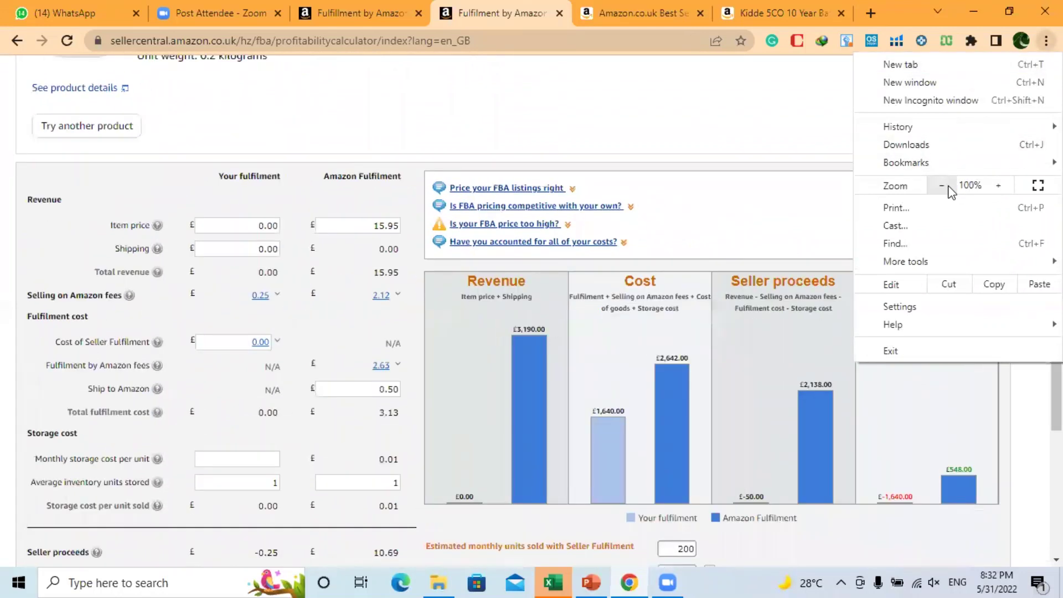
pyautogui.click(948, 187)
pyautogui.click(948, 186)
pyautogui.click(819, 121)
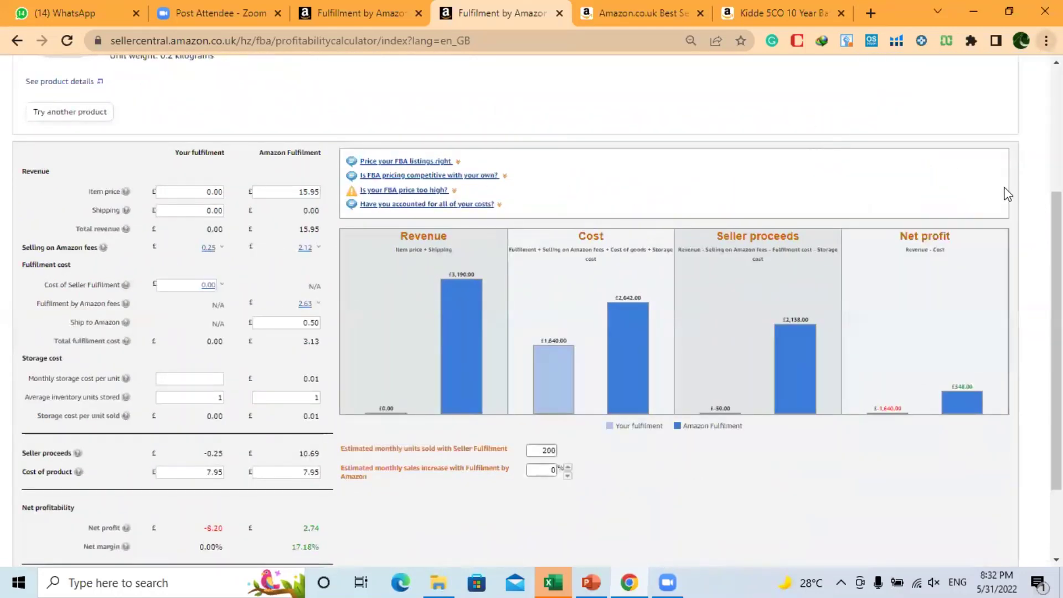
pyautogui.scroll(1, 1009, 194)
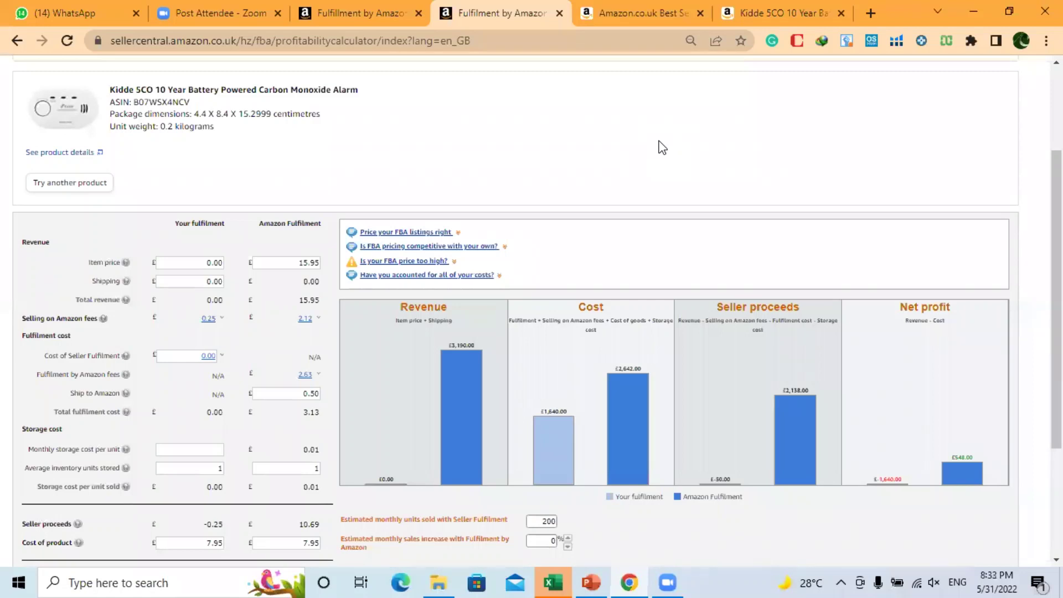
# Close the Kidde product page and set the calculator page's zoom to 100%.
pyautogui.click(841, 13)
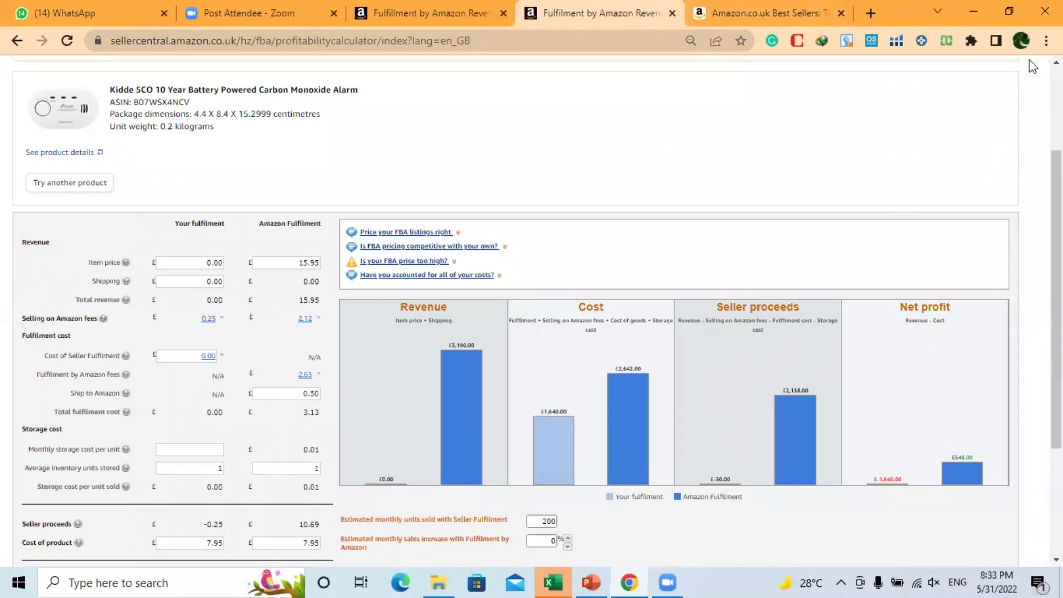
pyautogui.click(1046, 40)
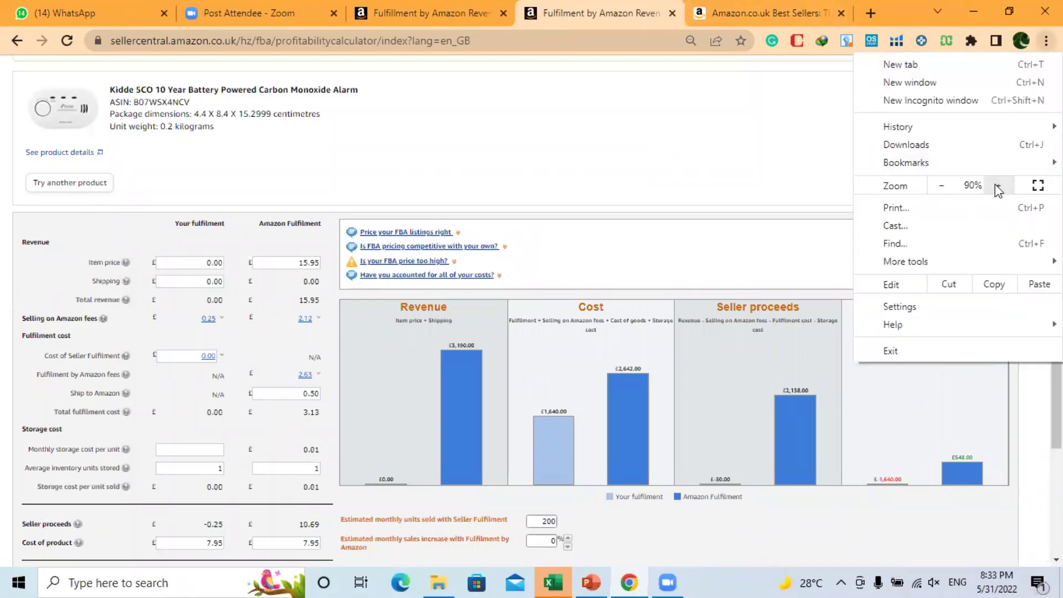
pyautogui.click(998, 188)
pyautogui.click(776, 176)
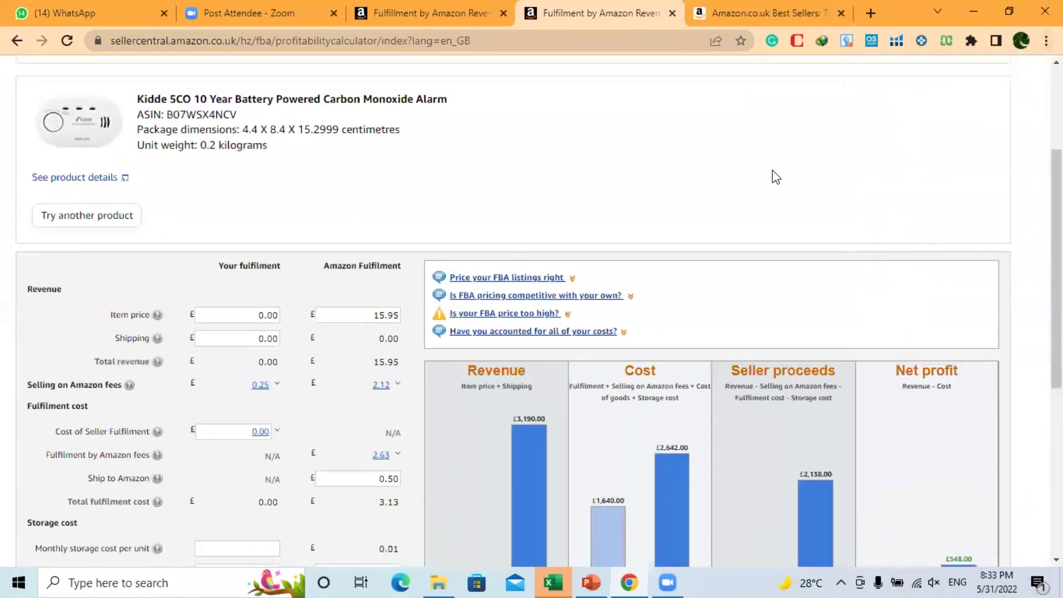
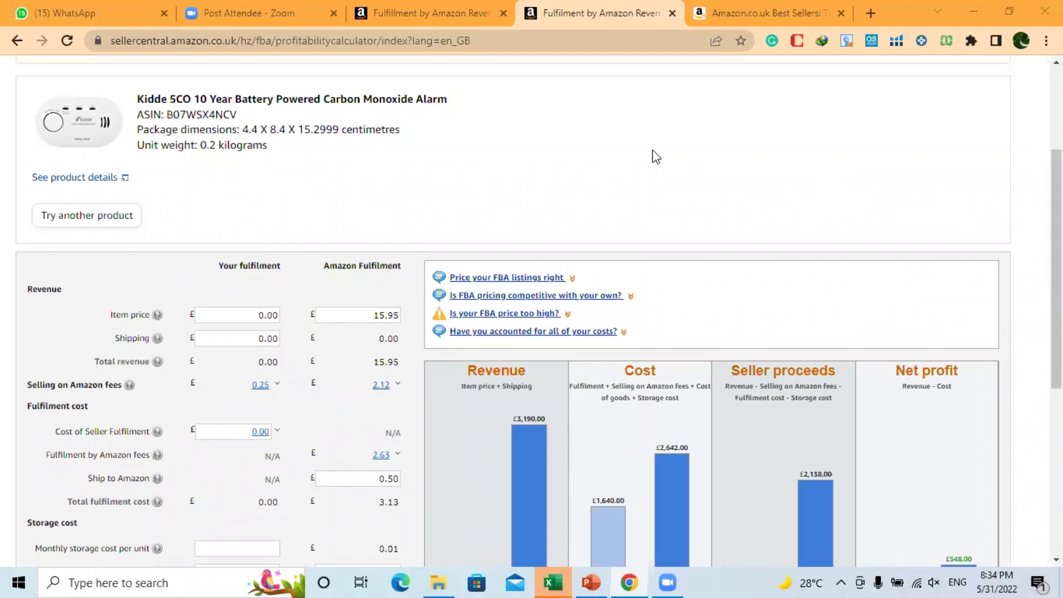
# Open the Kidde 5CO carbon monoxide alarm's product page from the Amazon.co.uk Best Sellers list.
pyautogui.click(731, 18)
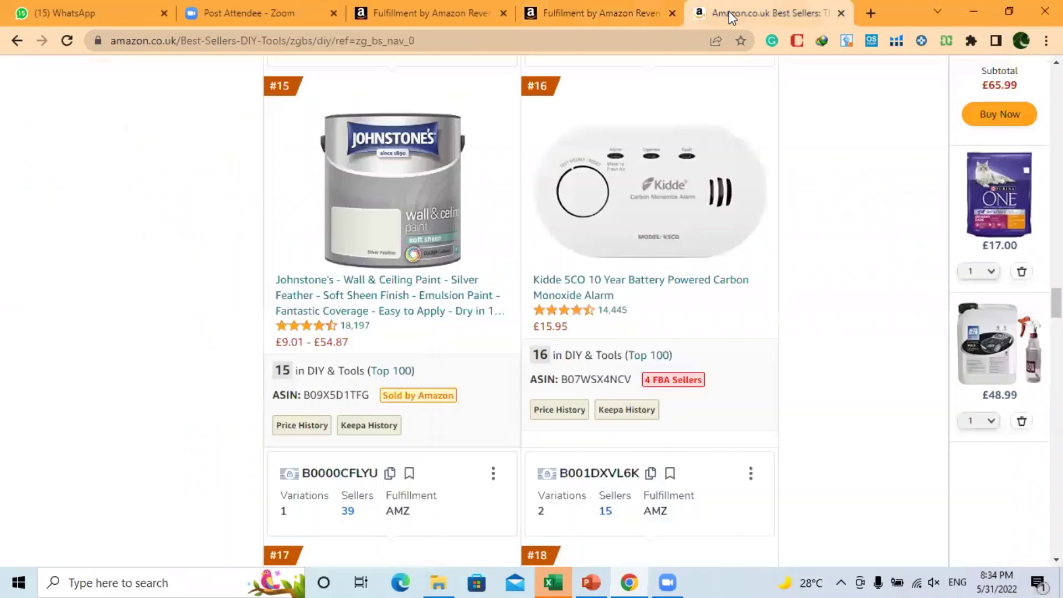
pyautogui.moveTo(677, 159)
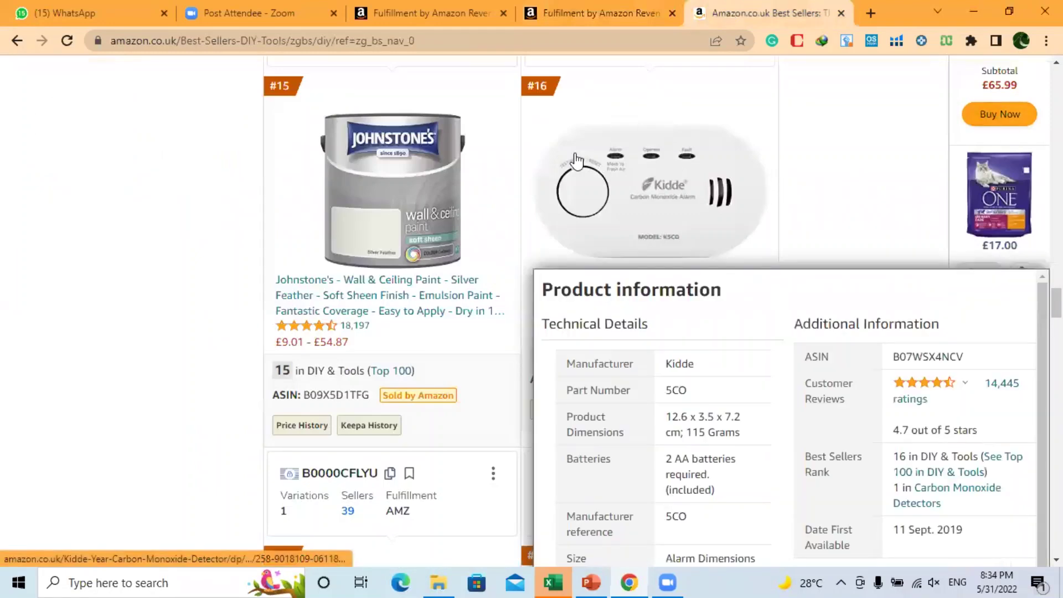
pyautogui.click(665, 178)
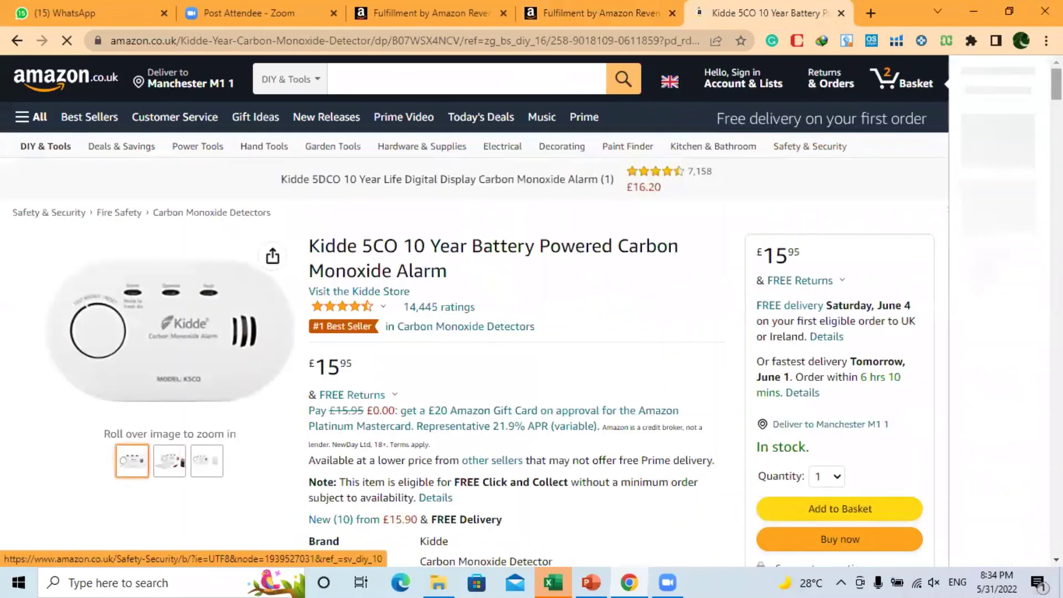
# Examine the price history and the Helium 10 price and sales rank chart on the Kidde alarm's page.
pyautogui.scroll(-3, 532, 310)
pyautogui.scroll(-10, 531, 310)
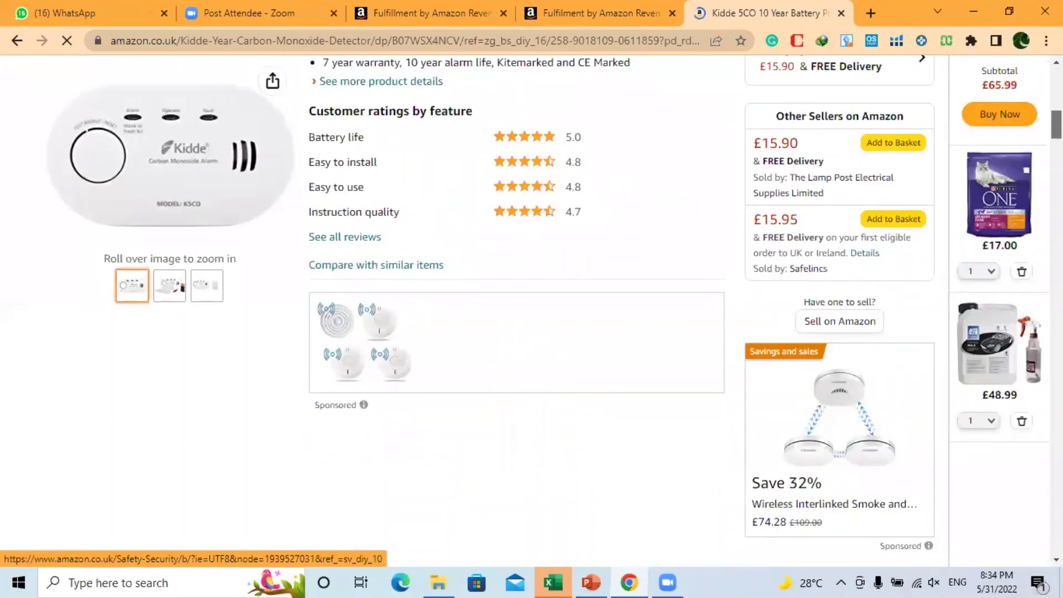
pyautogui.scroll(-8, 531, 310)
pyautogui.scroll(-2, 474, 310)
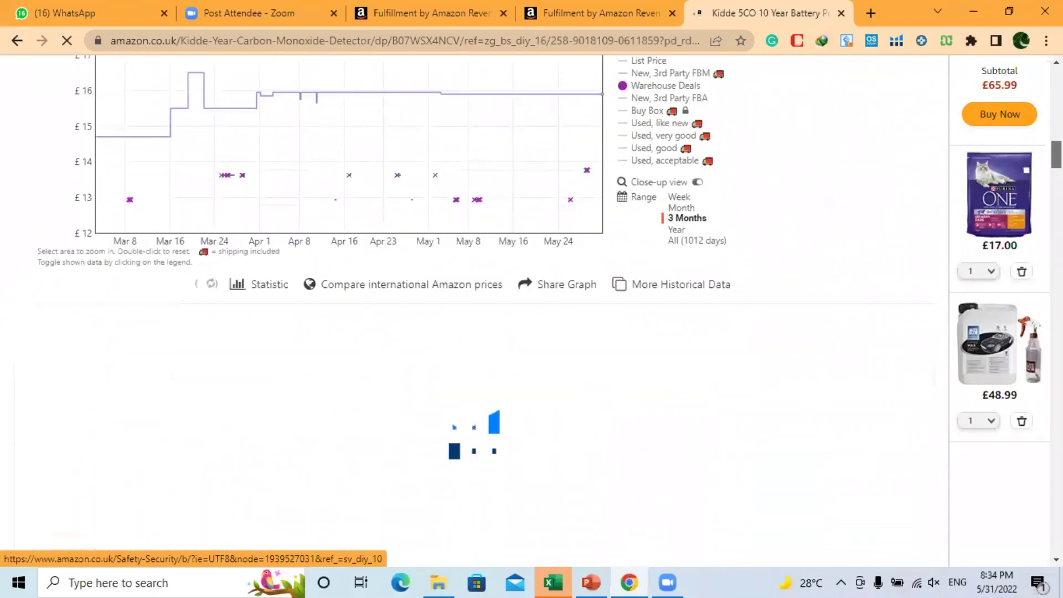
pyautogui.scroll(2, 474, 310)
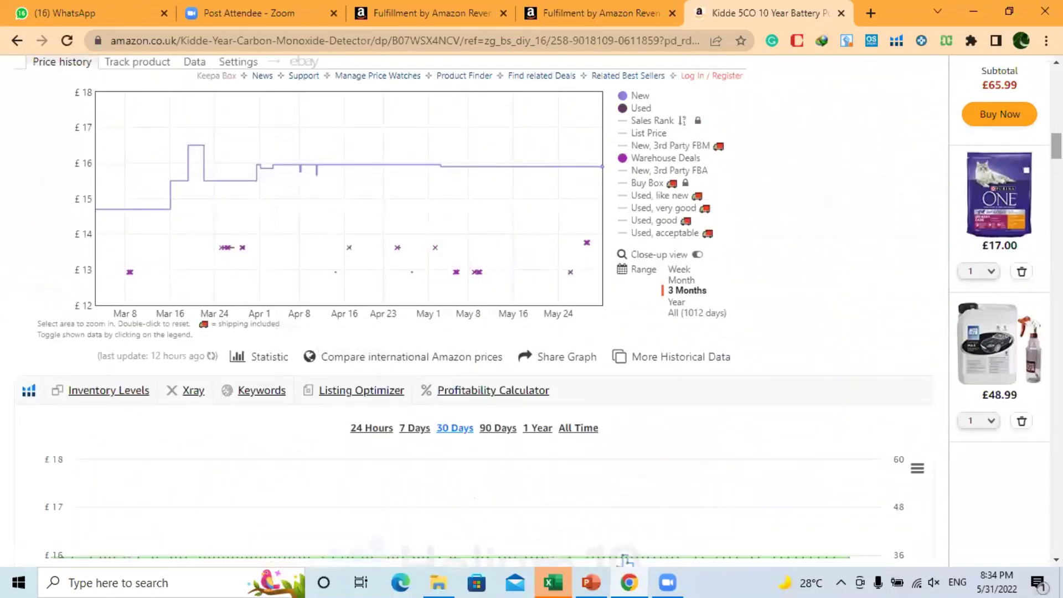
pyautogui.scroll(-4, 304, 164)
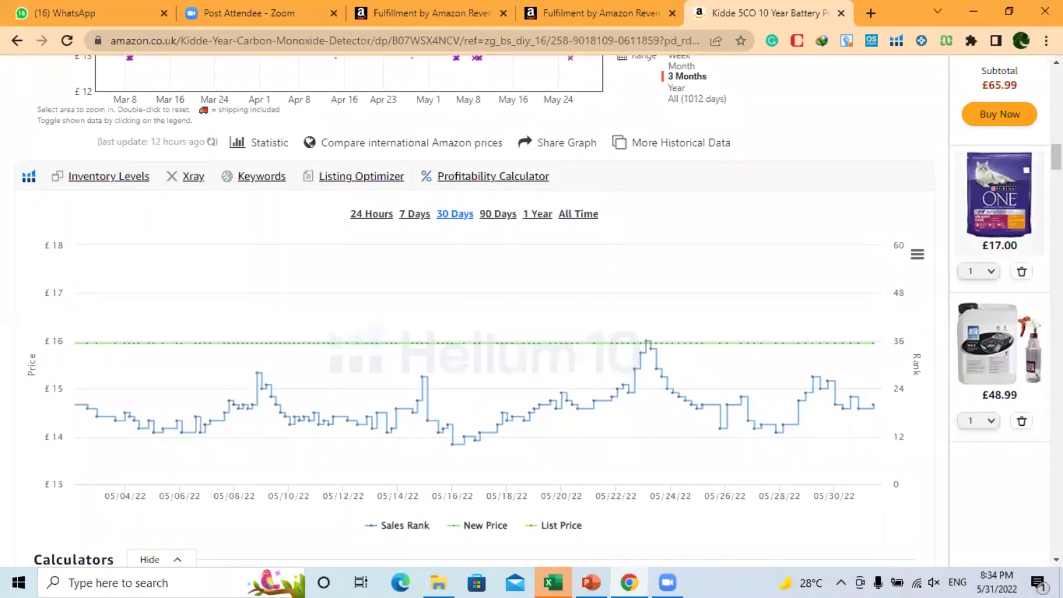
pyautogui.scroll(15, 964, 241)
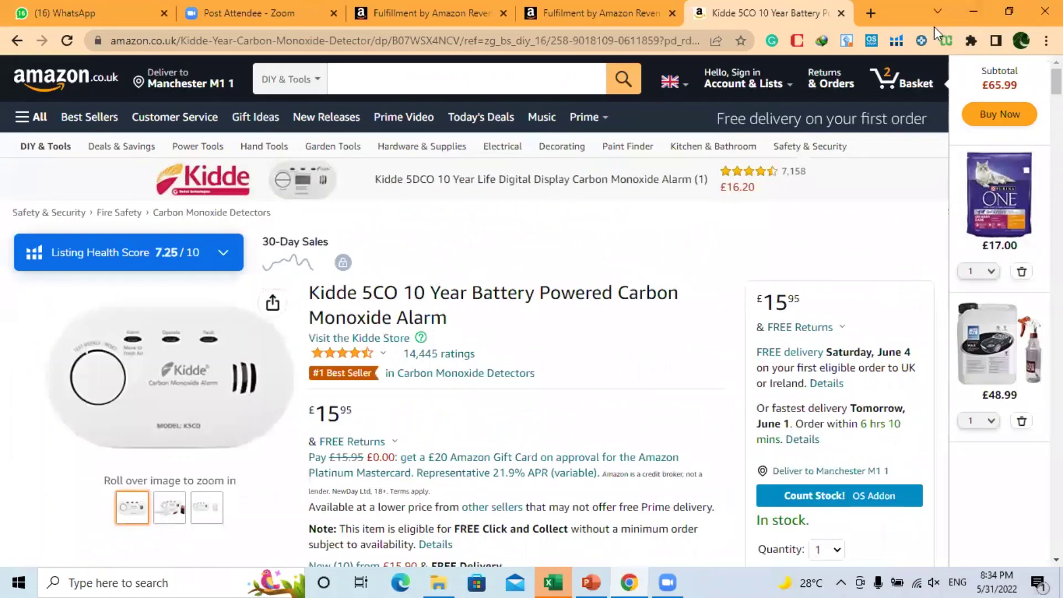
# Open Helium 10's Profitability Calculator for the Kidde alarm and check its price, weight and unit manufacturing cost.
pyautogui.click(896, 42)
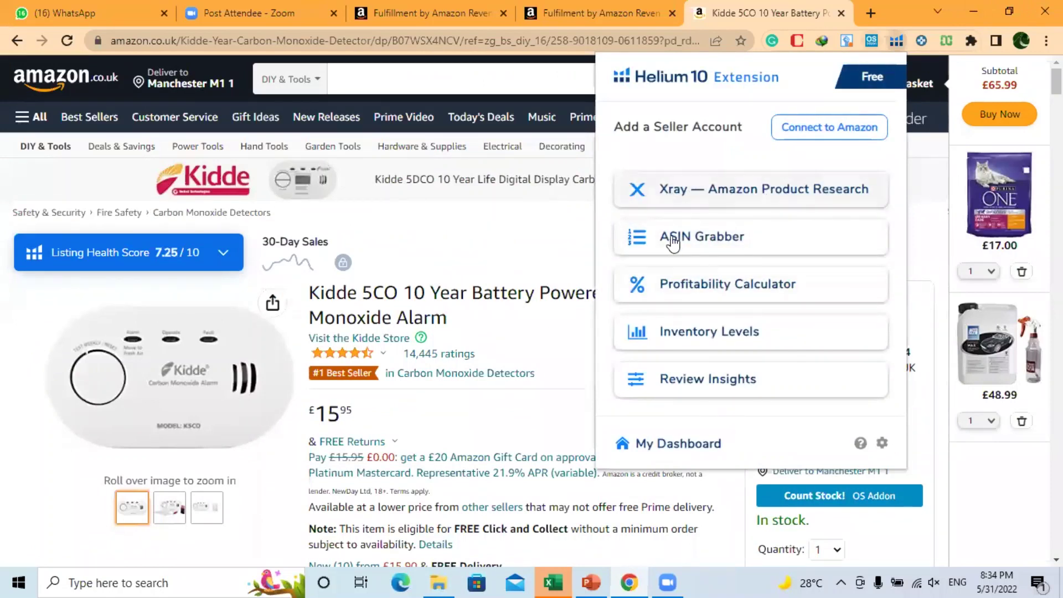
pyautogui.click(723, 287)
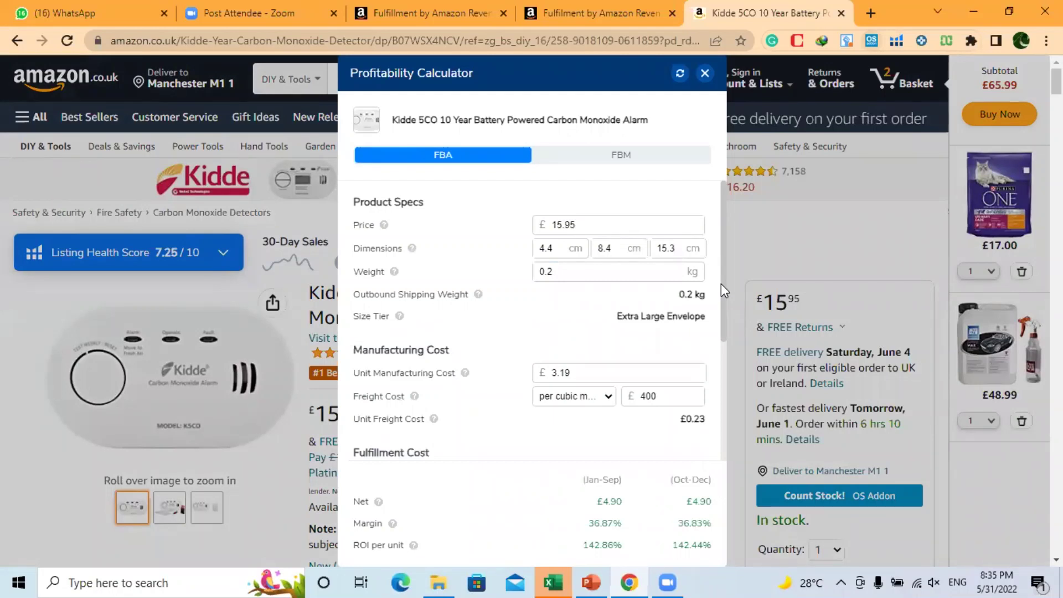
pyautogui.moveTo(574, 372); pyautogui.dragTo(545, 372)
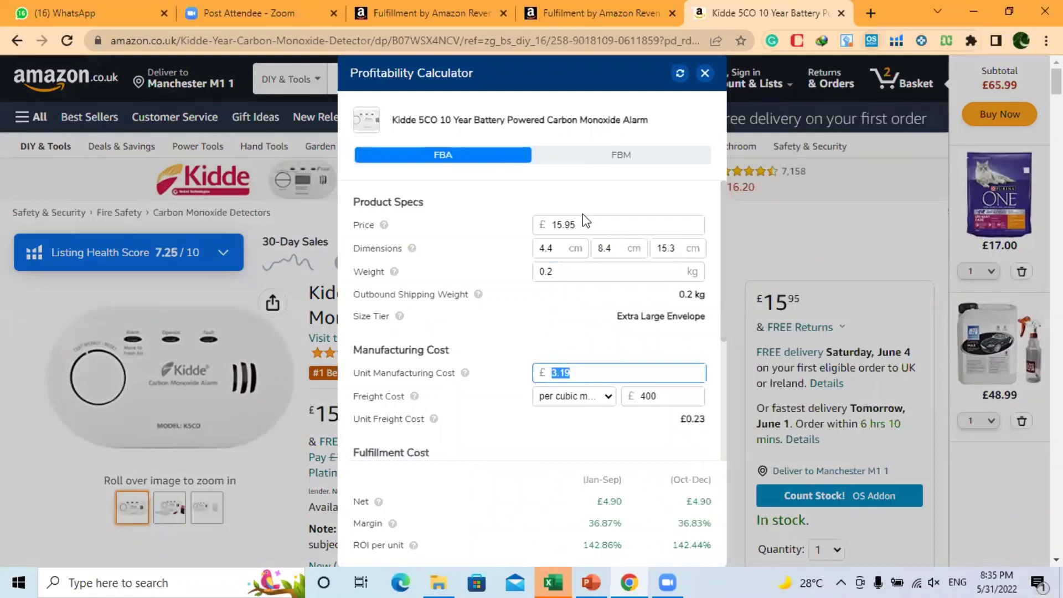
pyautogui.moveTo(577, 224); pyautogui.dragTo(554, 225)
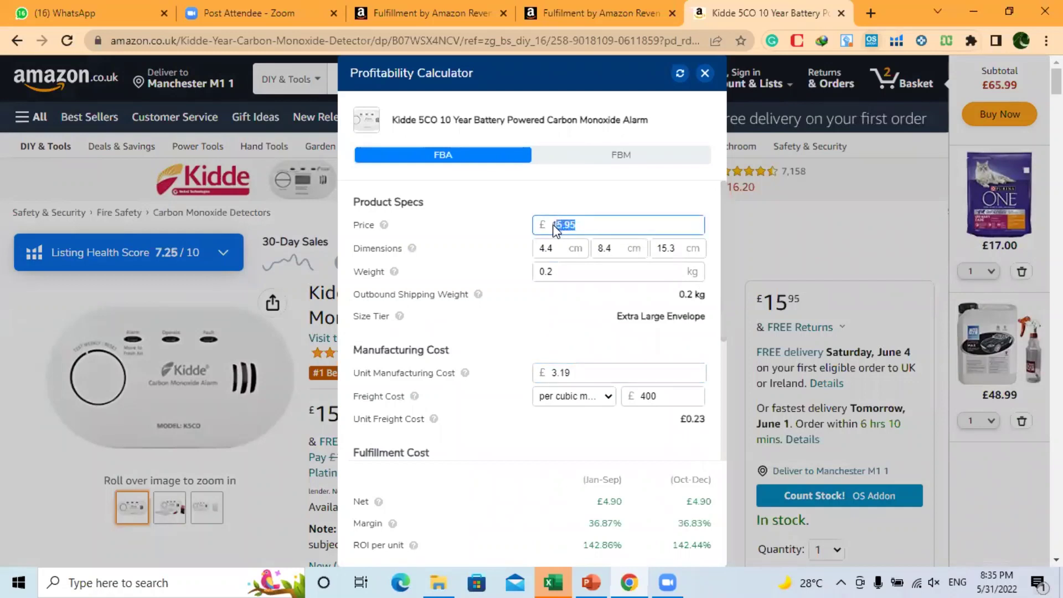
pyautogui.moveTo(553, 272); pyautogui.dragTo(539, 271)
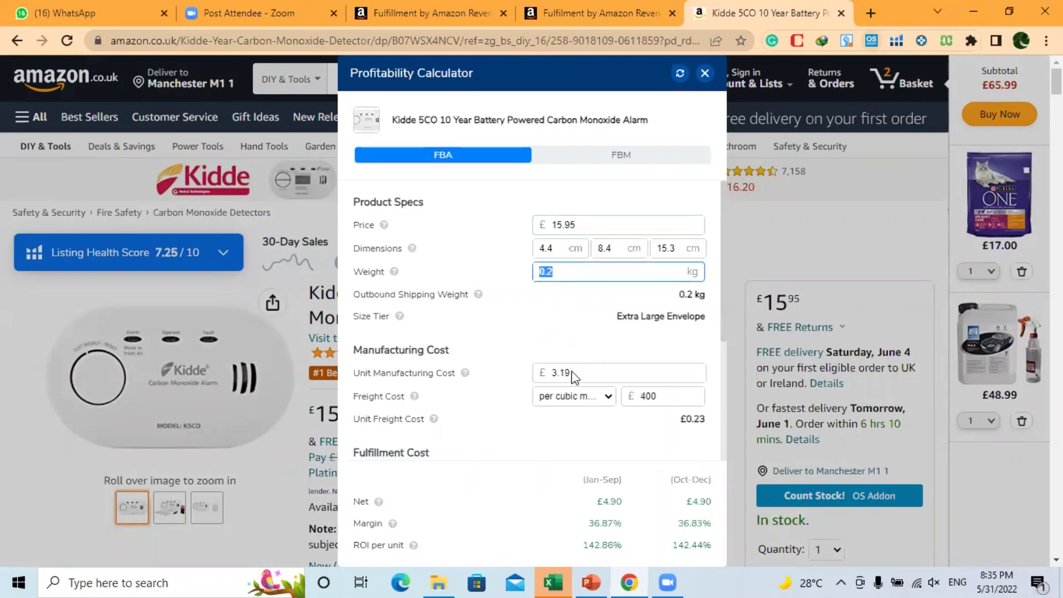
pyautogui.moveTo(571, 370); pyautogui.dragTo(546, 370)
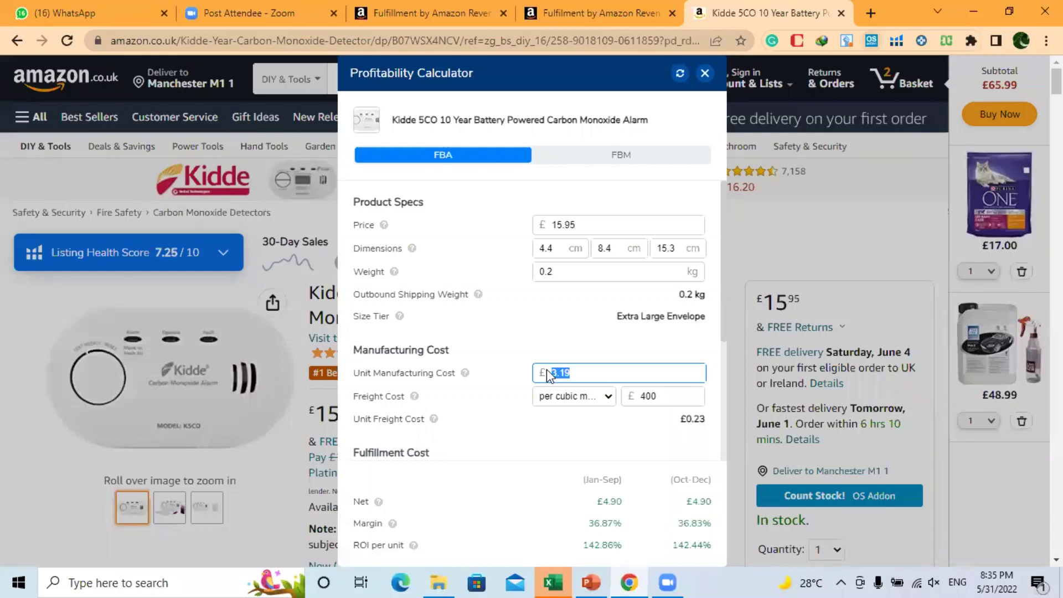
# Check the FBA fee and referral fee in the calculator's Fulfillment Cost section.
pyautogui.click(711, 326)
pyautogui.scroll(-3, 712, 327)
pyautogui.scroll(-3, 711, 326)
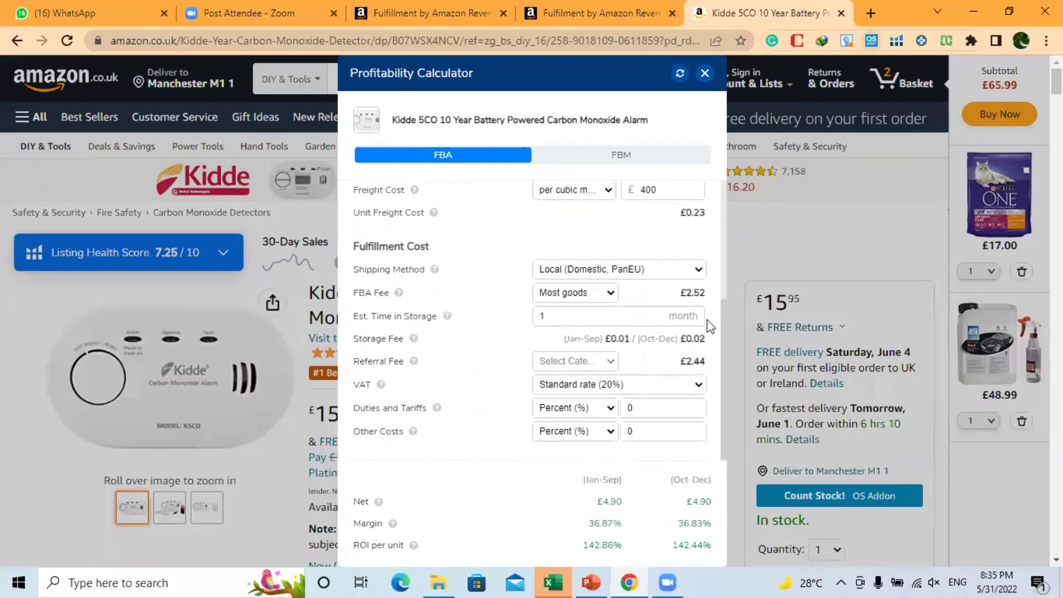
pyautogui.moveTo(686, 292); pyautogui.dragTo(712, 296)
pyautogui.click(663, 293)
pyautogui.scroll(-1, 662, 292)
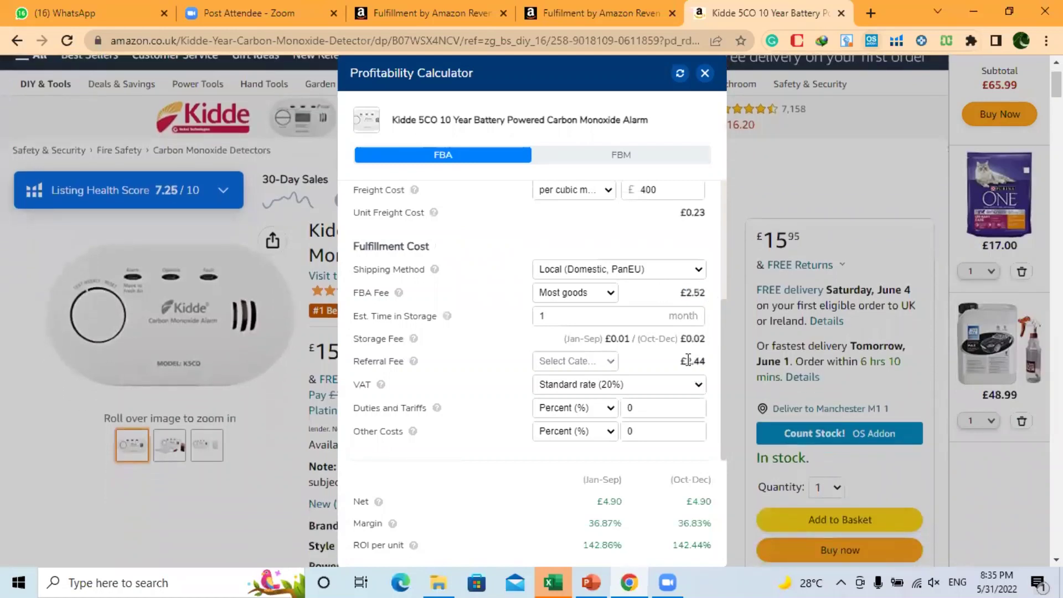
pyautogui.moveTo(687, 361); pyautogui.dragTo(704, 360)
# Check the calculator's Net, Margin and ROI per unit results for the alarm.
pyautogui.moveTo(583, 482); pyautogui.dragTo(631, 544)
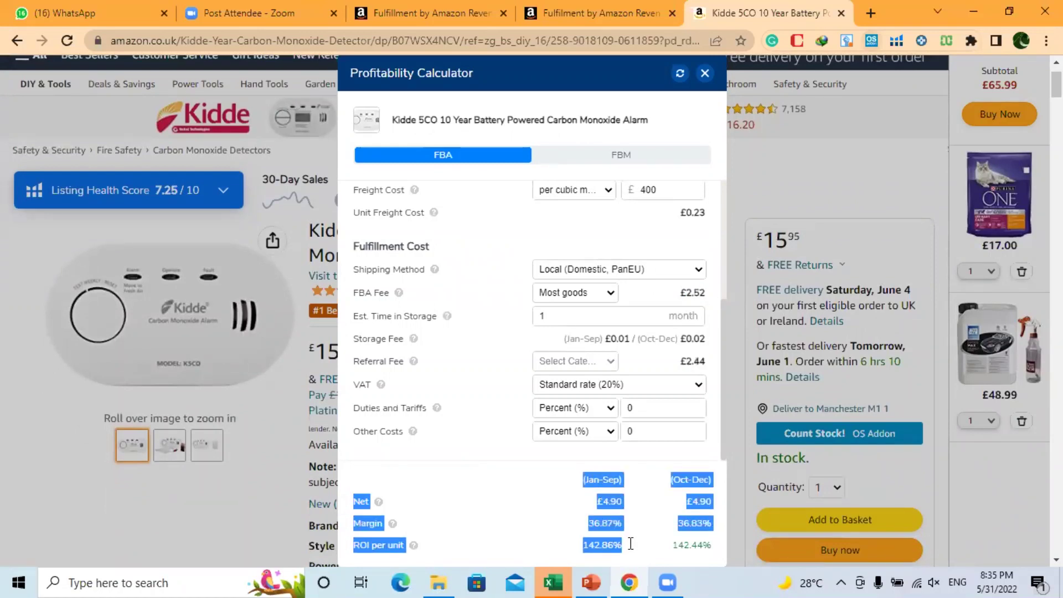
pyautogui.click(476, 498)
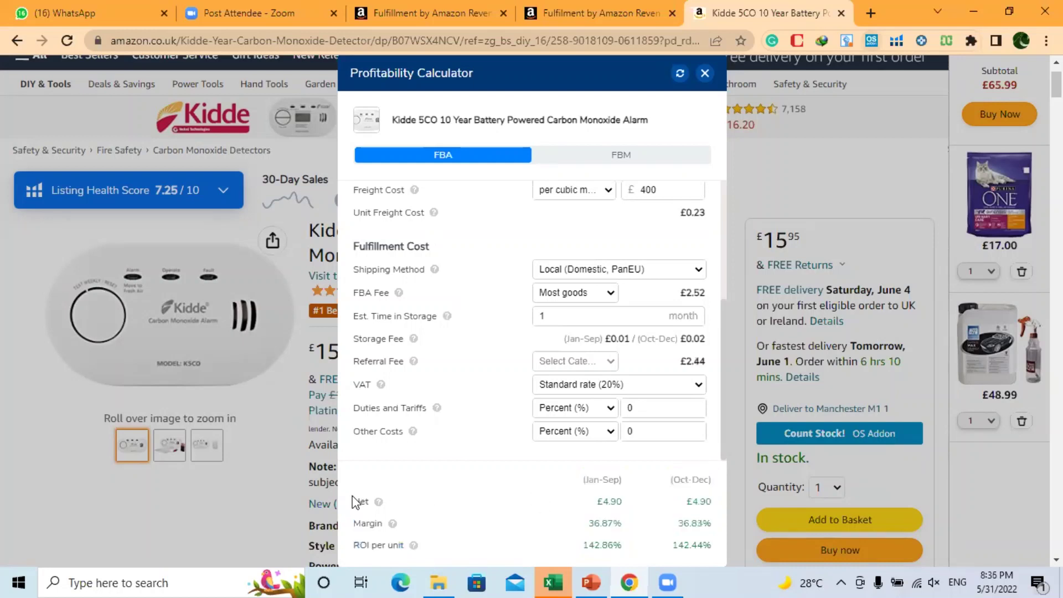
pyautogui.moveTo(603, 501); pyautogui.dragTo(631, 501)
pyautogui.moveTo(590, 524); pyautogui.dragTo(646, 529)
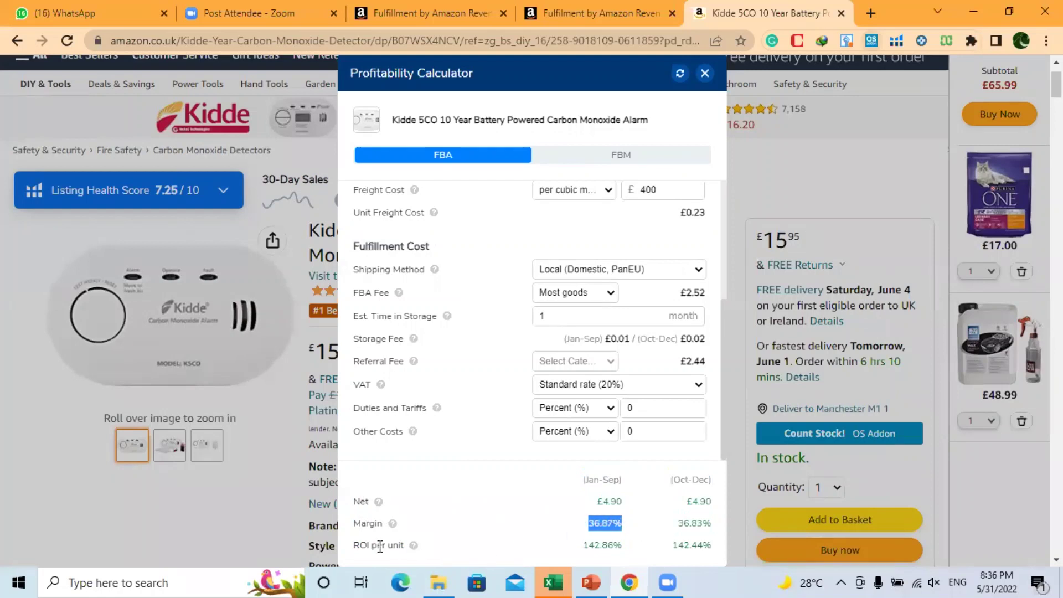
pyautogui.moveTo(354, 546); pyautogui.dragTo(408, 551)
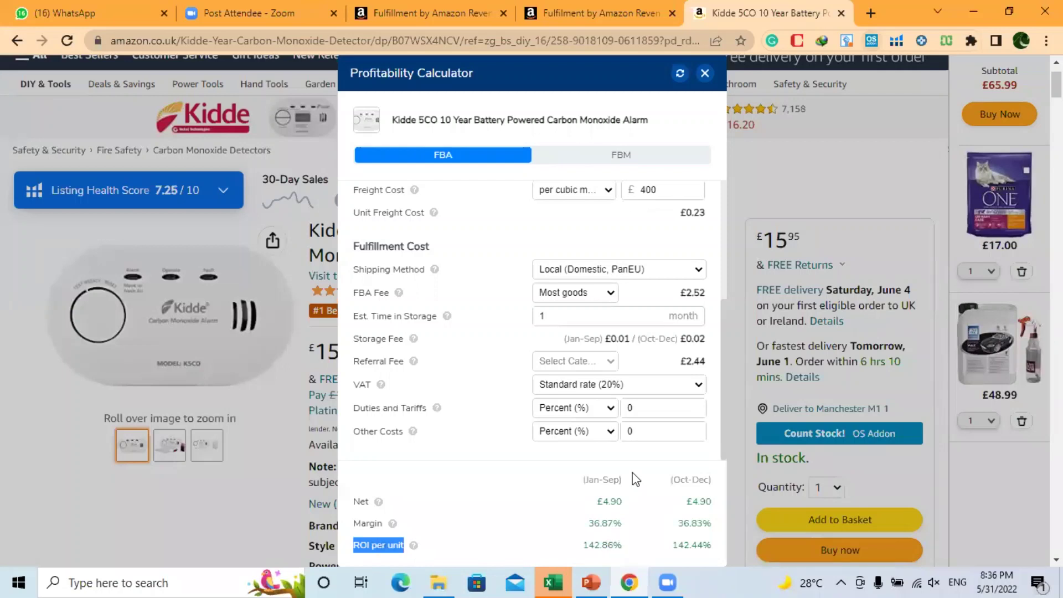
# Review the Manufacturing Cost section and the product price in the calculator.
pyautogui.click(524, 386)
pyautogui.scroll(3, 523, 387)
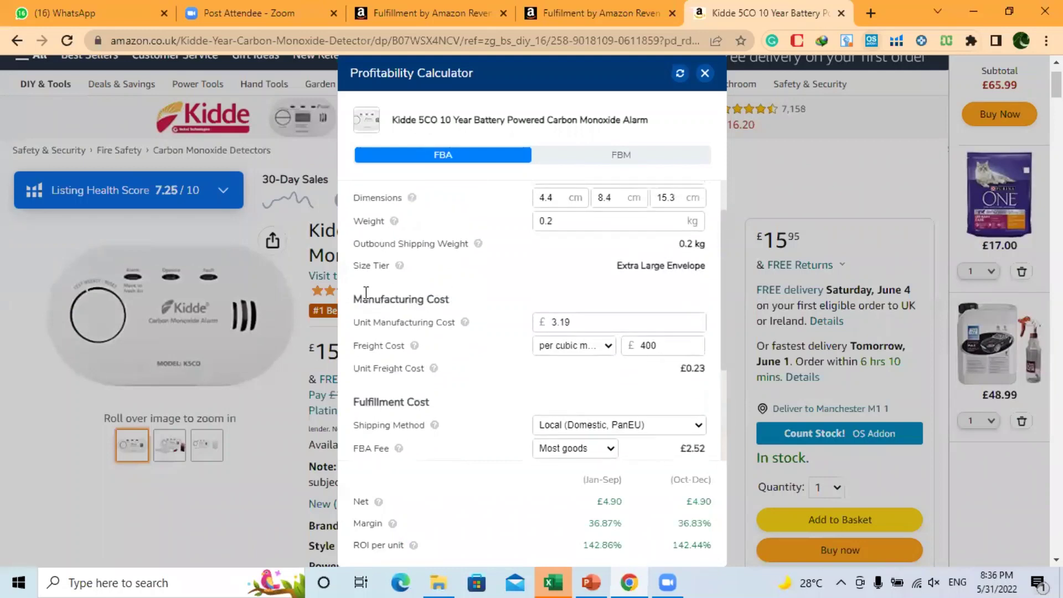
pyautogui.moveTo(349, 300); pyautogui.dragTo(449, 299)
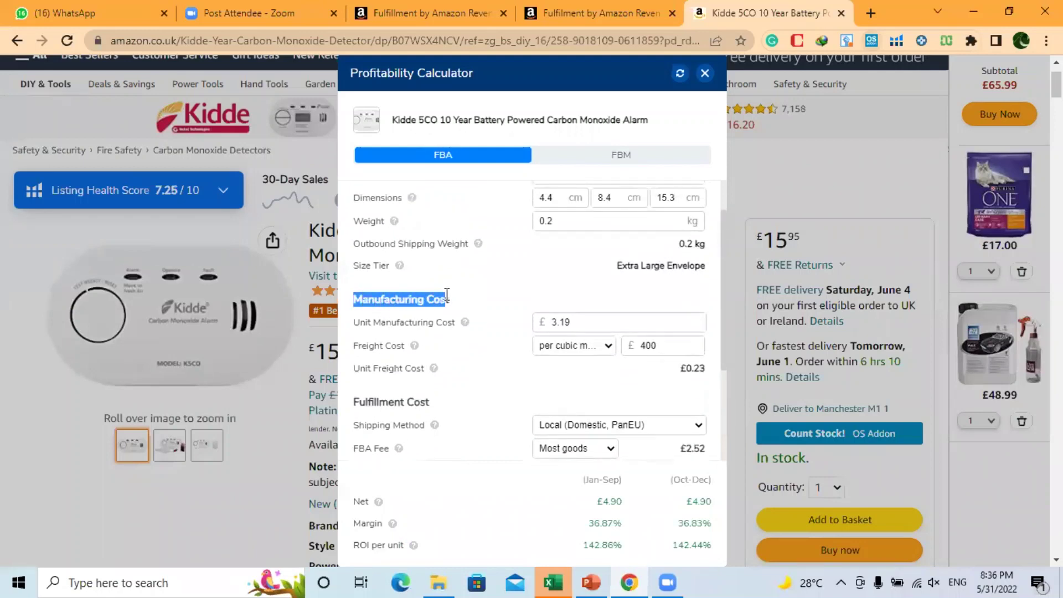
pyautogui.click(536, 279)
pyautogui.scroll(1, 536, 279)
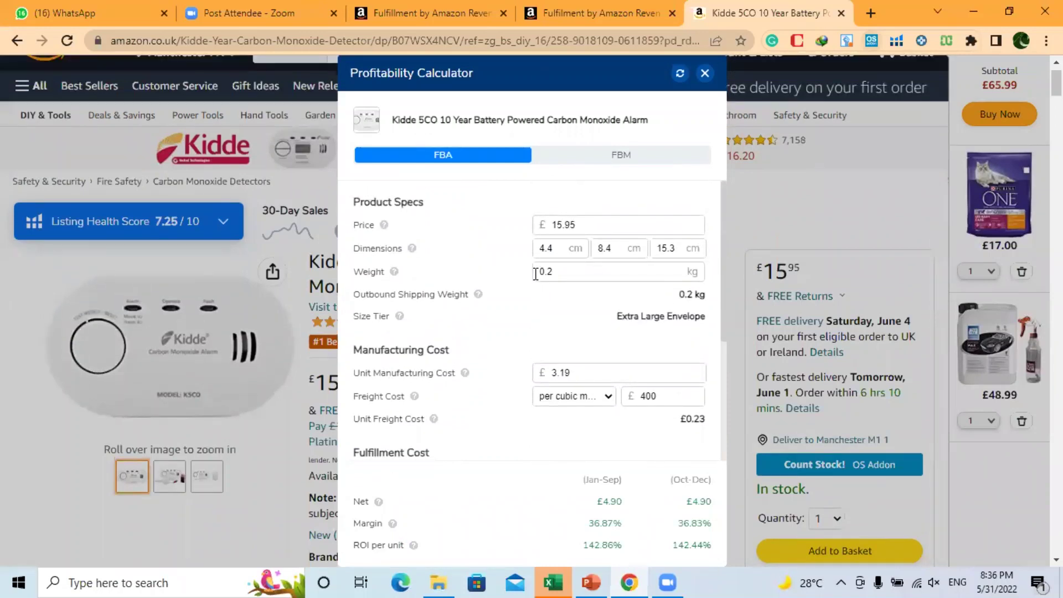
pyautogui.moveTo(557, 224); pyautogui.dragTo(588, 222)
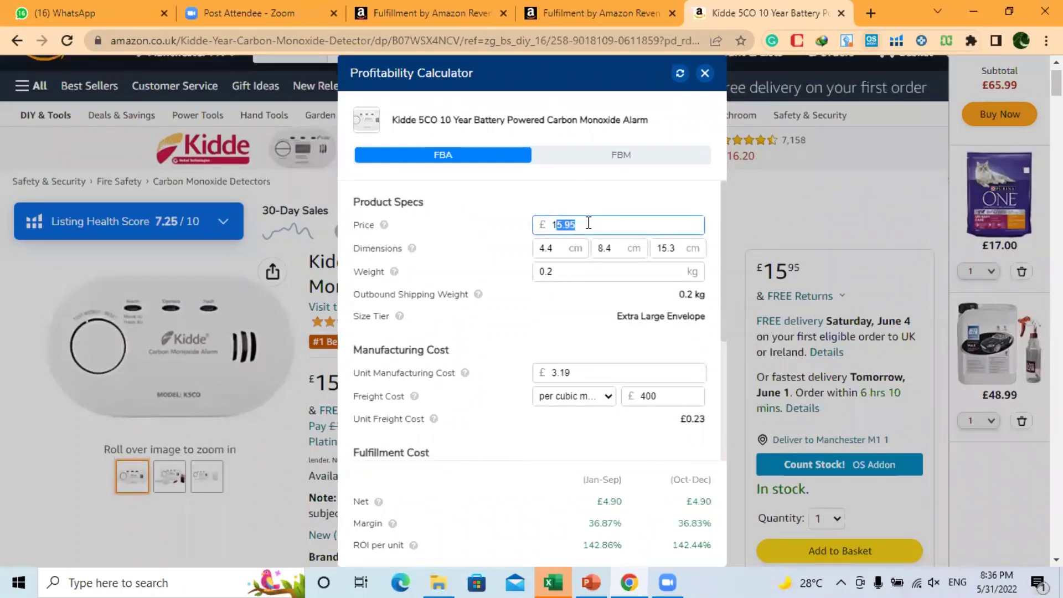
# Set the unit manufacturing cost to £7.95 and check the recalculated net, margin and ROI per unit.
pyautogui.click(573, 371)
pyautogui.press('BackSpace')
pyautogui.press('BackSpace')
pyautogui.press('BackSpace')
pyautogui.press('BackSpace')
pyautogui.write('.7')
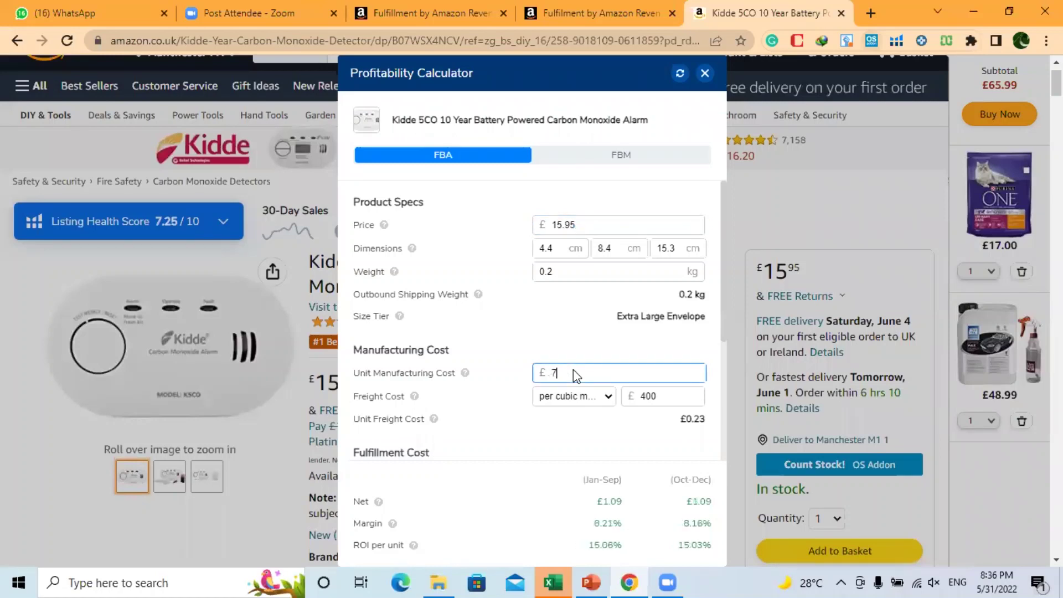
pyautogui.write('.95')
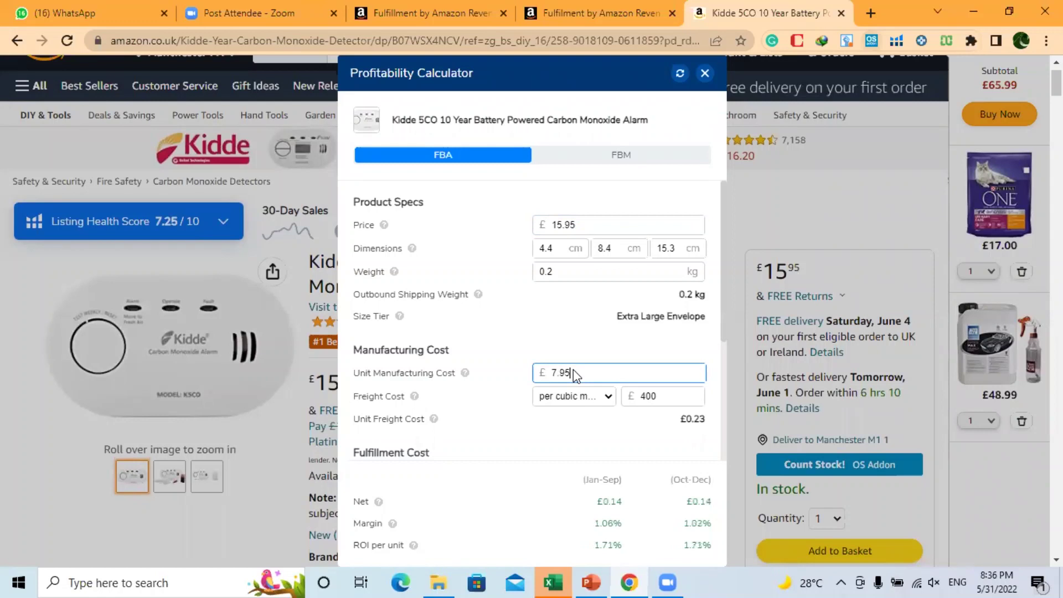
pyautogui.click(552, 409)
pyautogui.moveTo(610, 507); pyautogui.dragTo(629, 547)
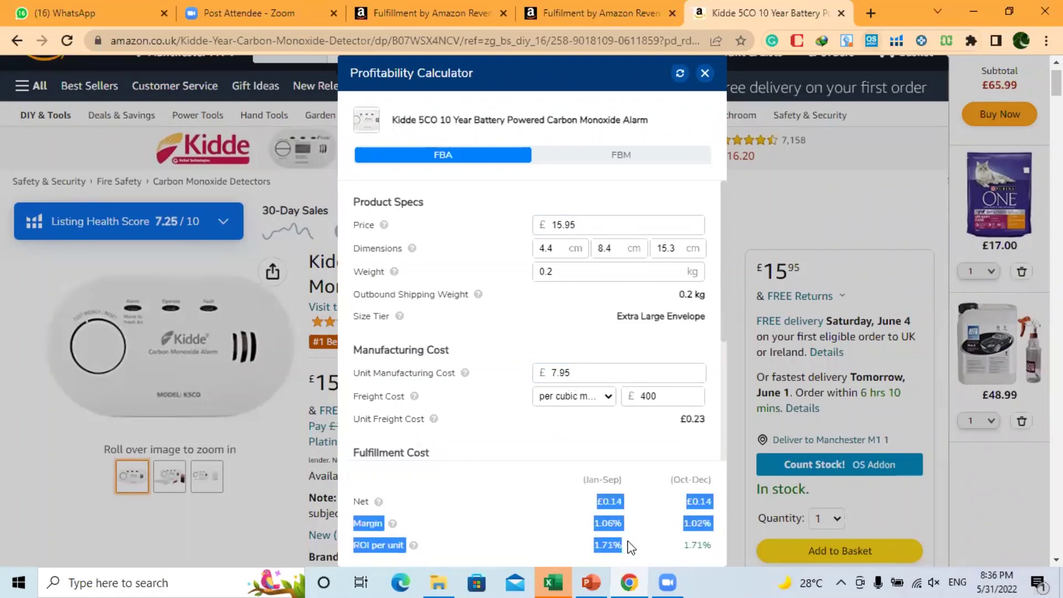
# Check the alarm's net profit for January to September in the calculator results.
pyautogui.click(551, 347)
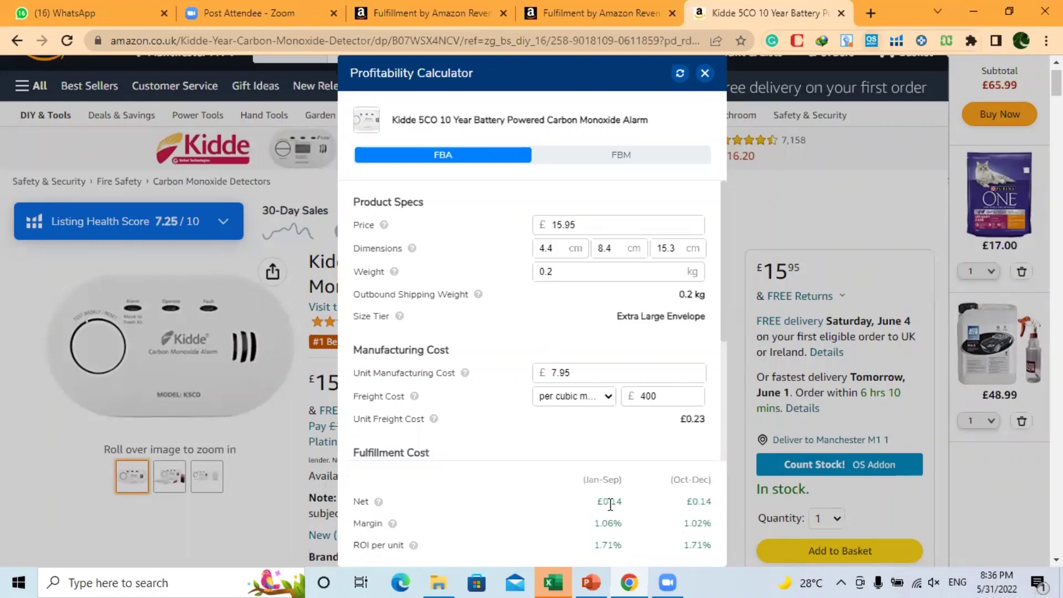
pyautogui.moveTo(602, 501); pyautogui.dragTo(629, 506)
pyautogui.click(576, 450)
# Set the alarm's unit manufacturing cost to £3.19.
pyautogui.click(587, 367)
pyautogui.press('BackSpace')
pyautogui.press('BackSpace')
pyautogui.press('BackSpace')
pyautogui.press('BackSpace')
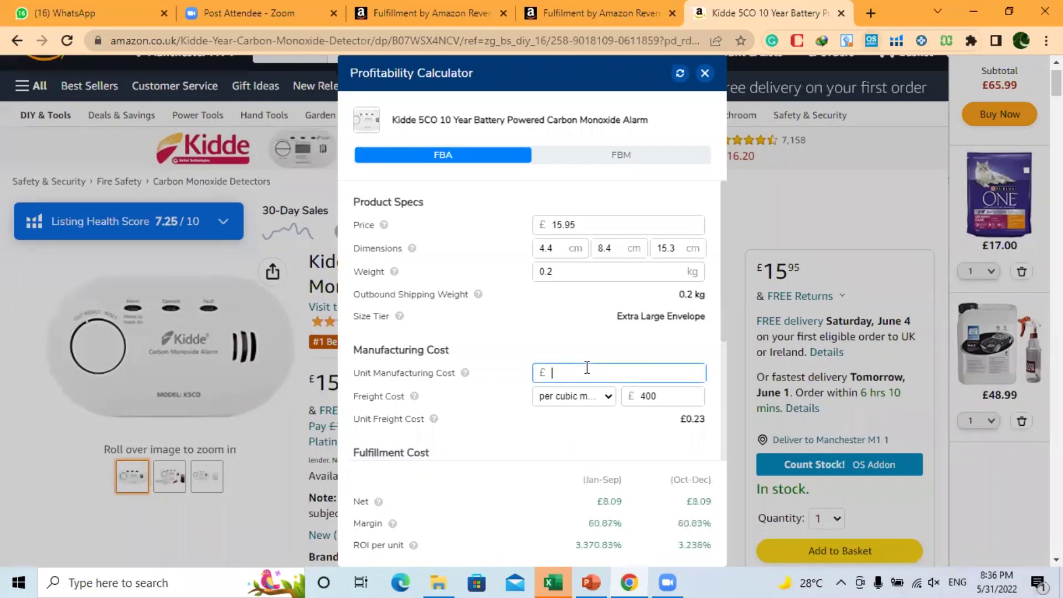
pyautogui.write('3')
pyautogui.press('BackSpace')
pyautogui.write('3')
pyautogui.press('BackSpace')
pyautogui.write('3')
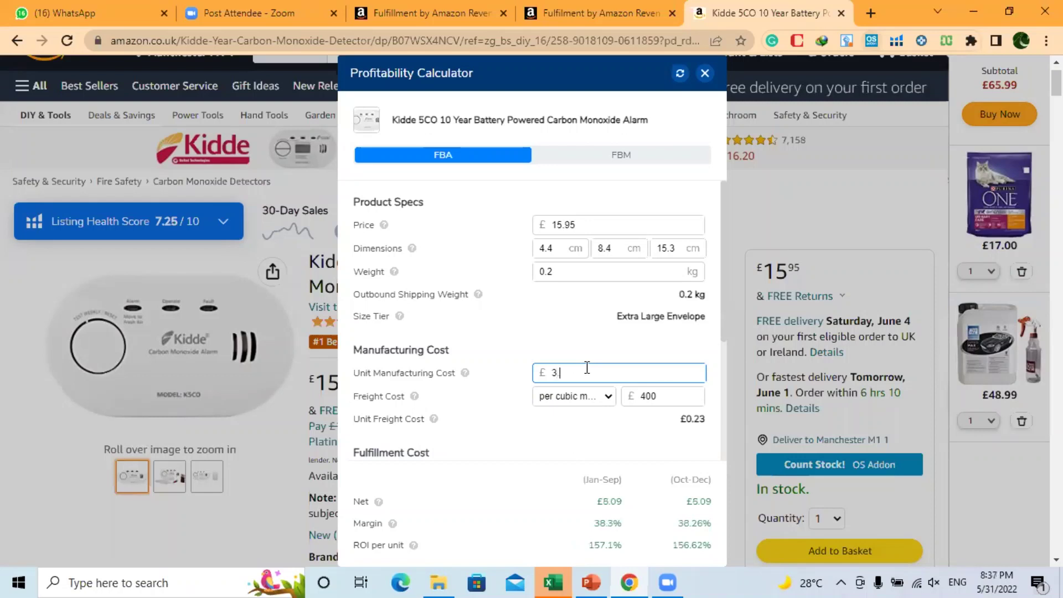
pyautogui.write('.195')
pyautogui.press('BackSpace')
pyautogui.click(556, 481)
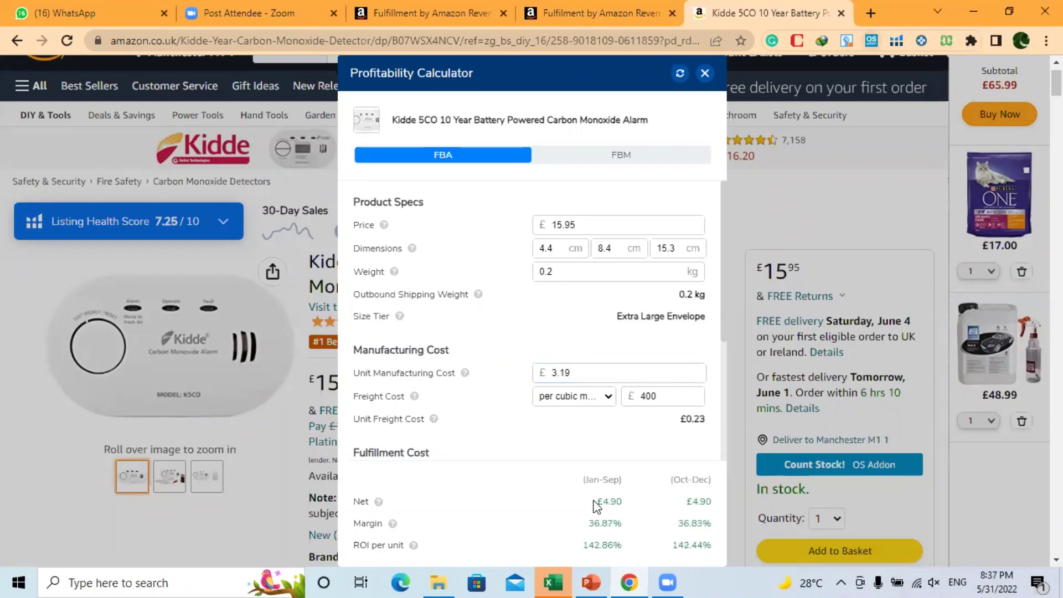
# Check the recalculated net, margin and ROI per unit for January to September, and close the calculator.
pyautogui.moveTo(619, 507); pyautogui.dragTo(642, 524)
pyautogui.moveTo(582, 545); pyautogui.dragTo(630, 545)
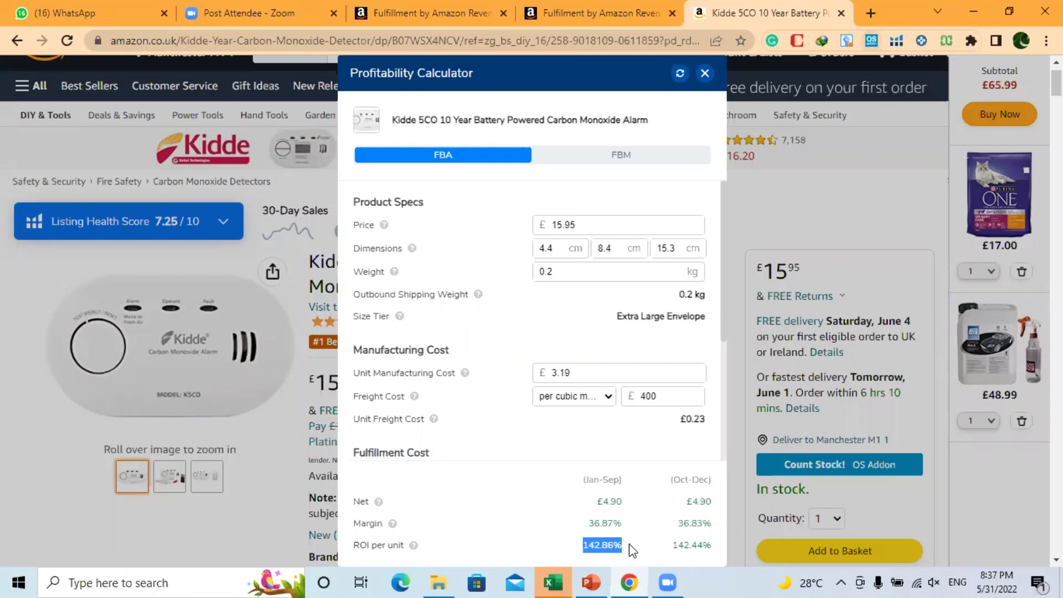
pyautogui.click(573, 477)
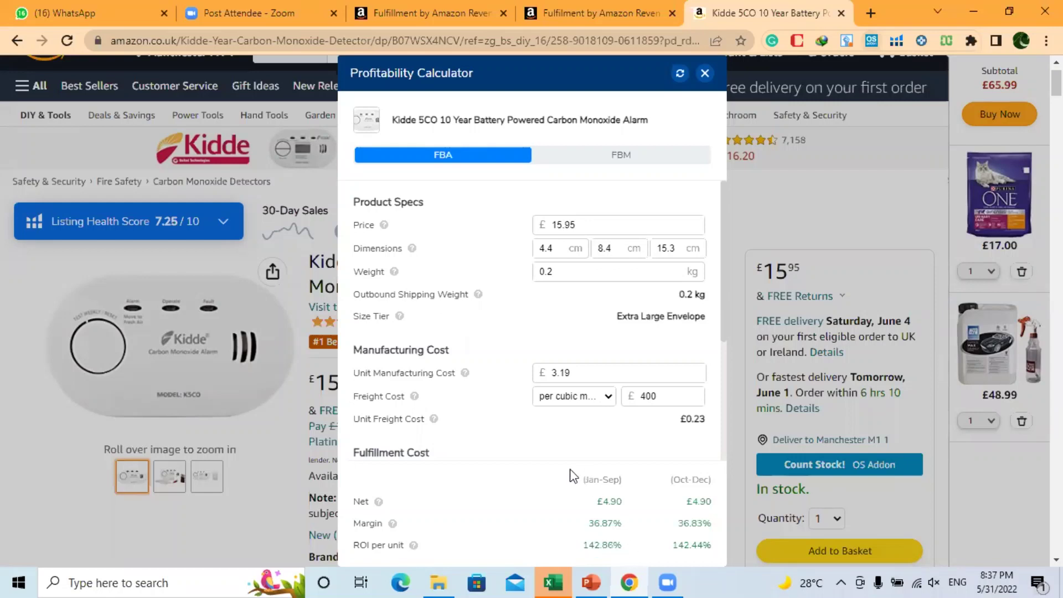
pyautogui.click(770, 75)
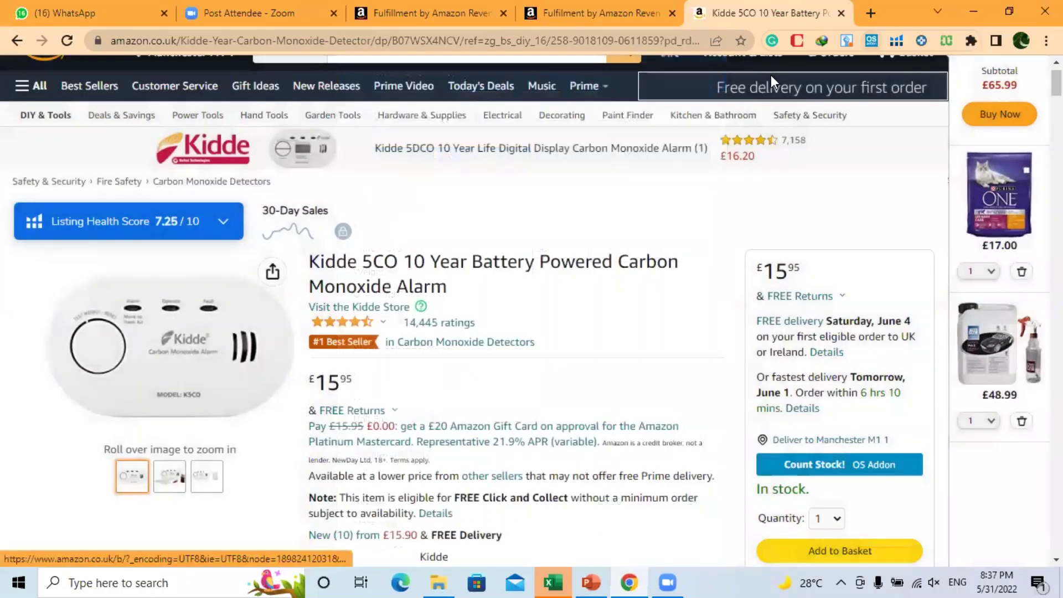
# Open amazon.com in a new browser tab and open the Huggies Natural Care baby wipes from its Best Sellers.
pyautogui.click(629, 9)
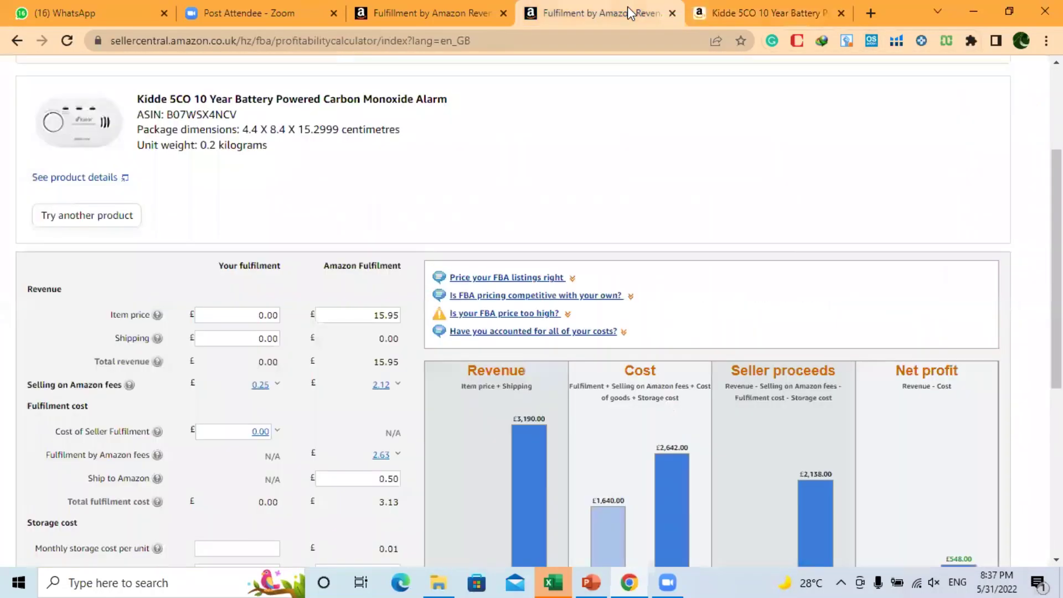
pyautogui.click(870, 12)
pyautogui.write('amaz')
pyautogui.press('Return')
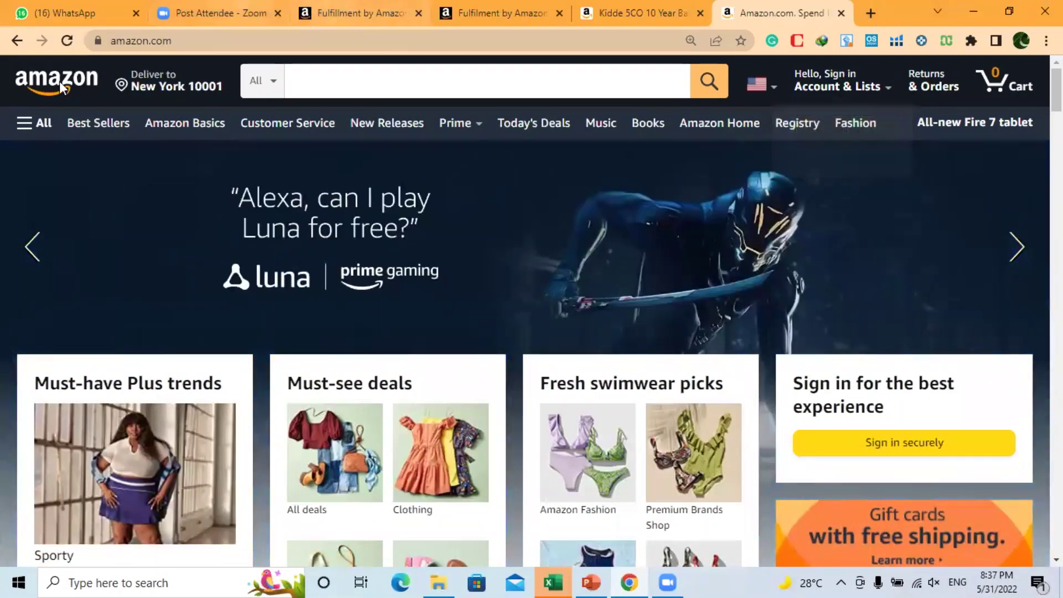
pyautogui.click(88, 130)
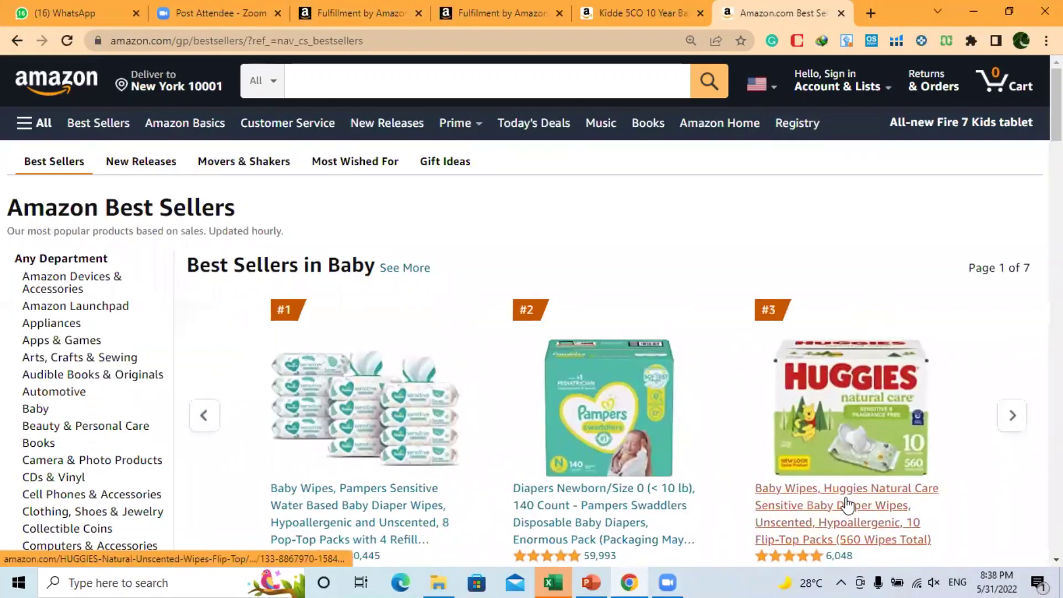
pyautogui.click(846, 504)
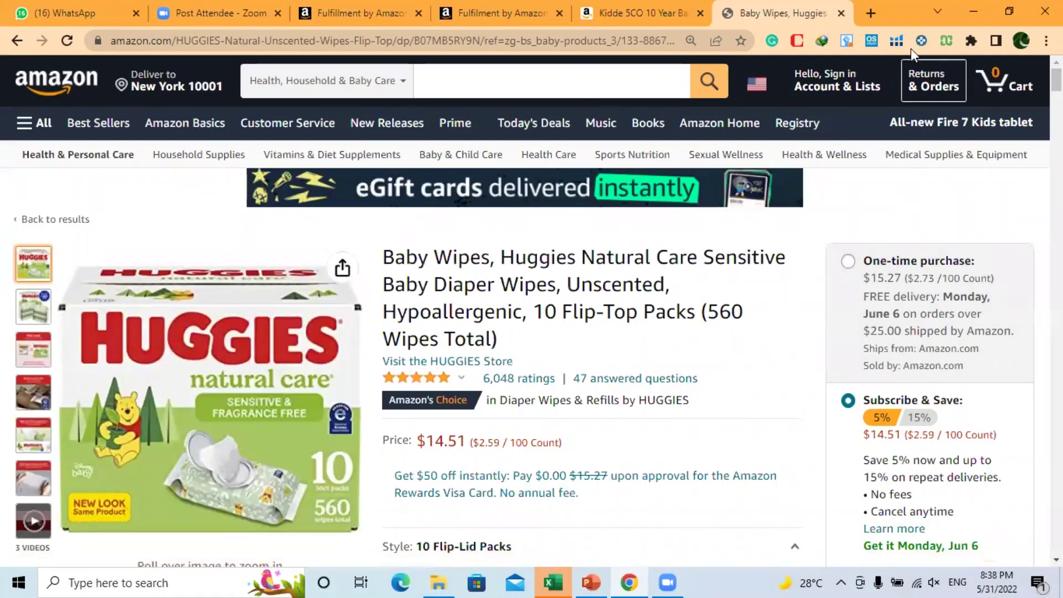
# Open Helium 10's Profitability Calculator for the Huggies wipes and dismiss the CNET Shopping price notice.
pyautogui.click(897, 41)
pyautogui.click(897, 43)
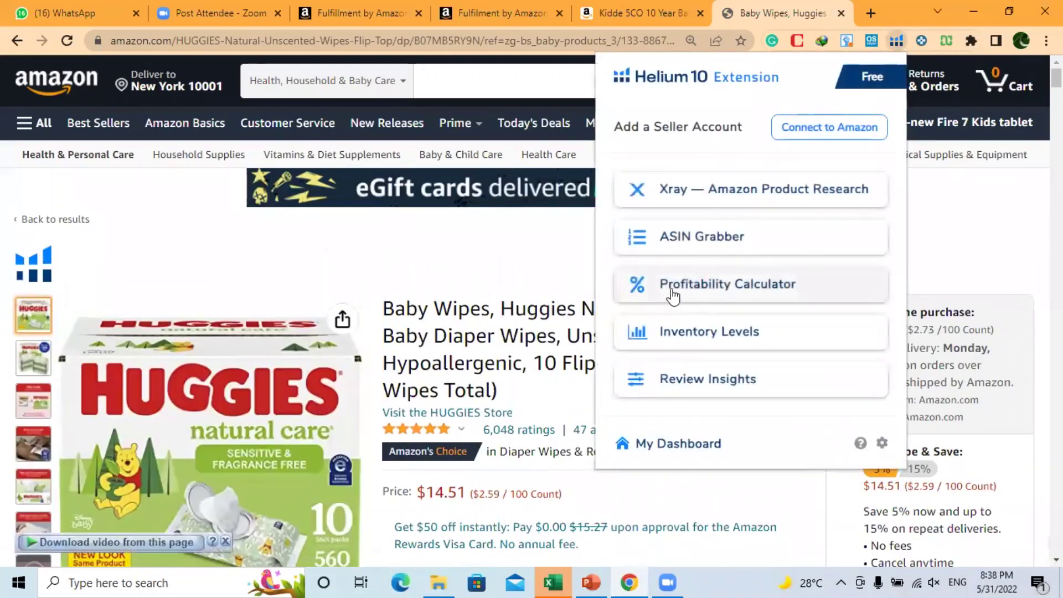
pyautogui.click(738, 287)
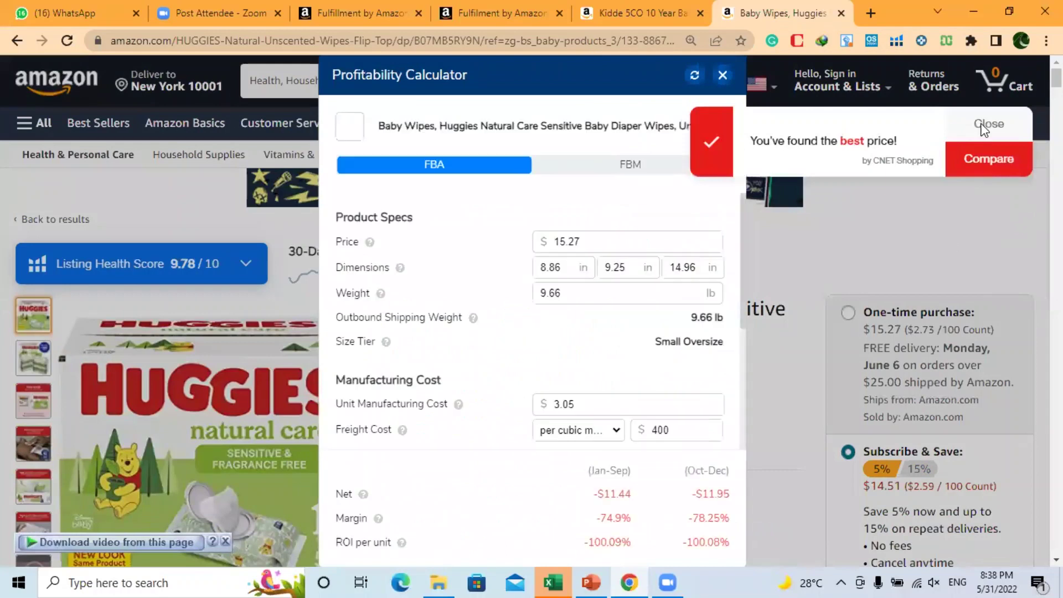
pyautogui.click(983, 127)
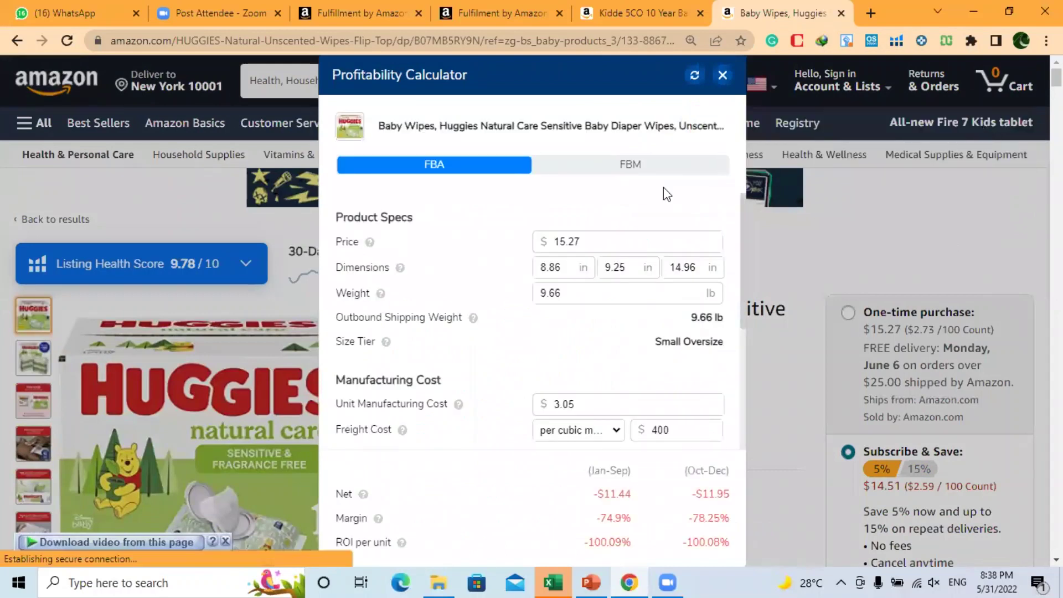
# Review the wipes' price and unit manufacturing cost, and compare the calculator's results for FBM and FBA.
pyautogui.click(576, 242)
pyautogui.keyDown('shift'); pyautogui.click(557, 242); pyautogui.keyUp('shift')
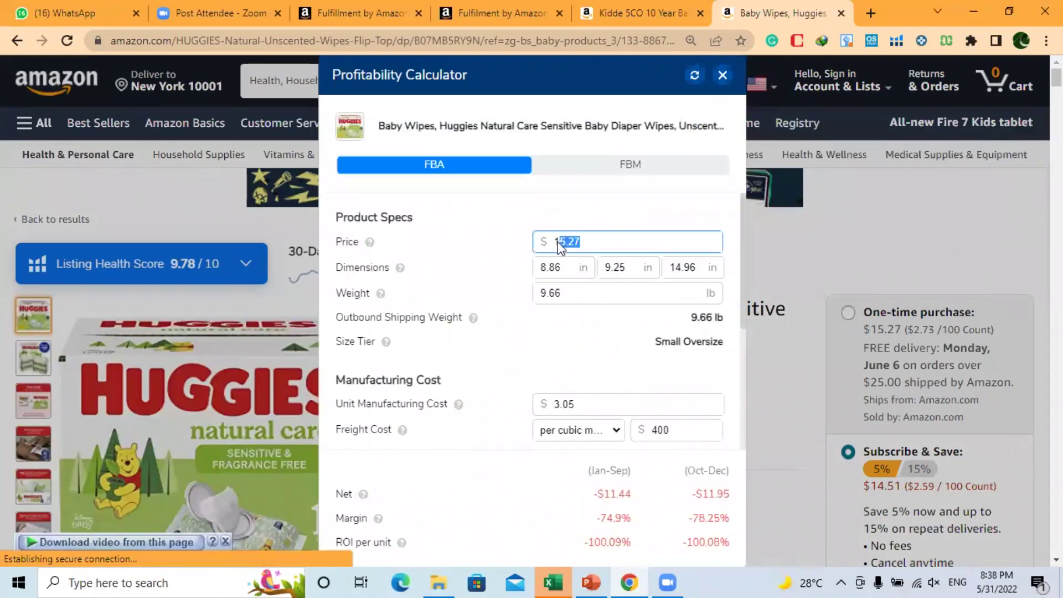
pyautogui.doubleClick(577, 405)
pyautogui.click(571, 495)
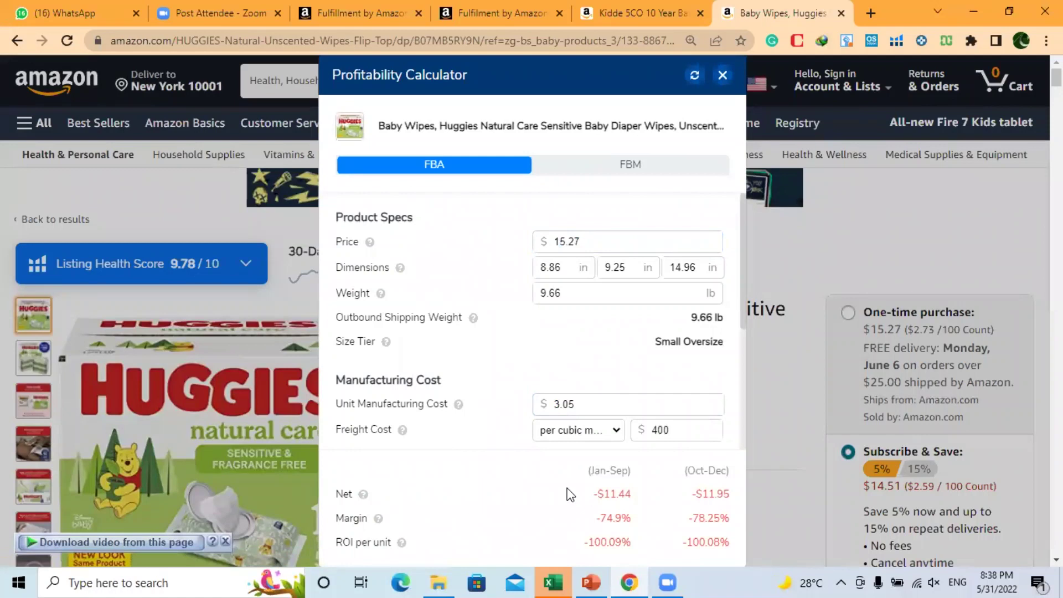
pyautogui.click(650, 166)
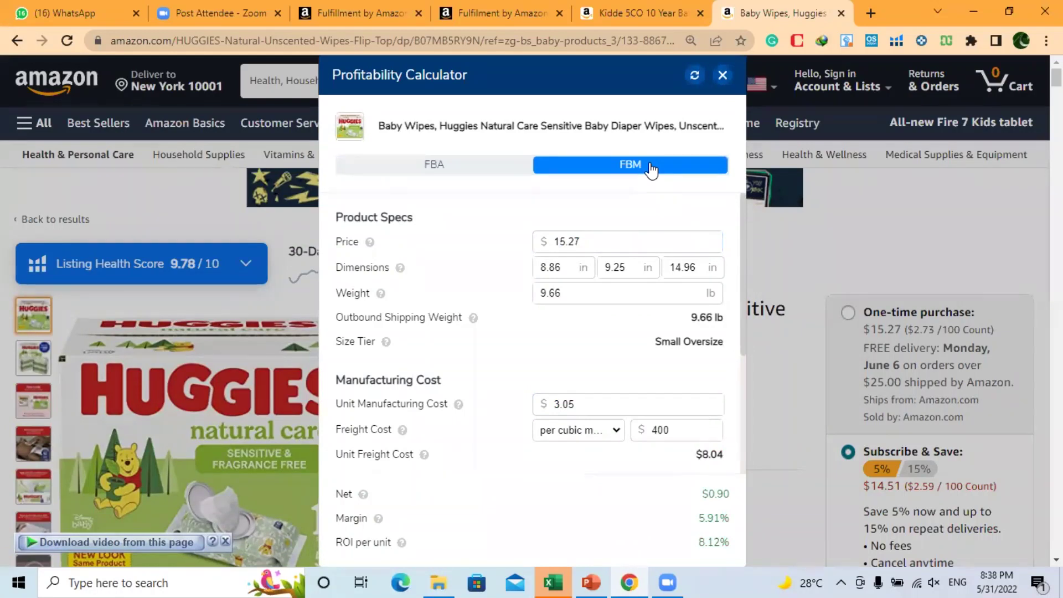
pyautogui.click(455, 170)
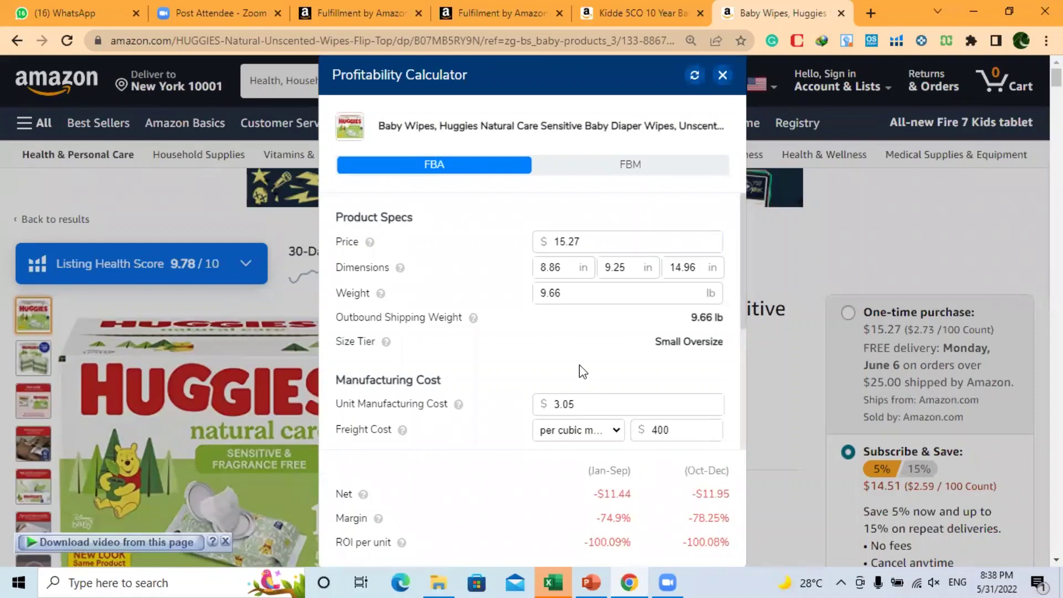
# Check the wipes' FBA fee and referral fee in the Fulfillment Cost section.
pyautogui.scroll(-2, 580, 365)
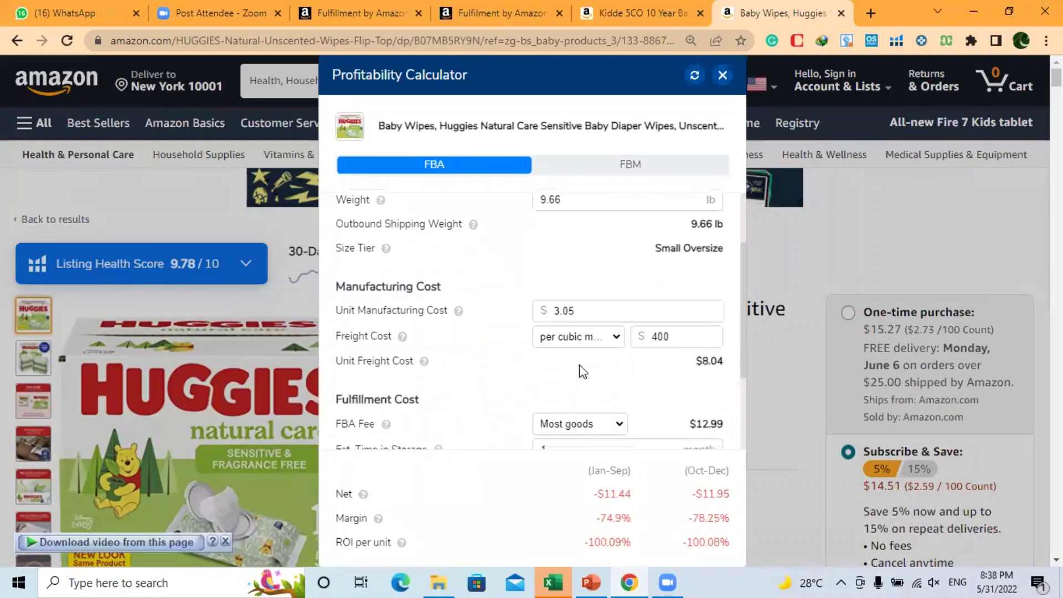
pyautogui.scroll(-1, 579, 365)
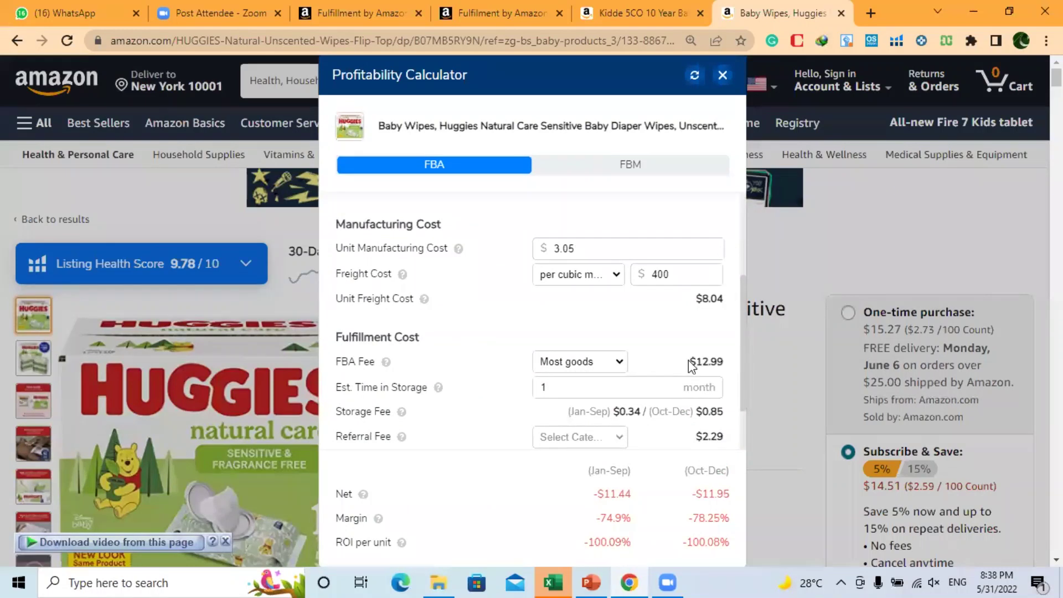
pyautogui.moveTo(696, 360); pyautogui.dragTo(734, 367)
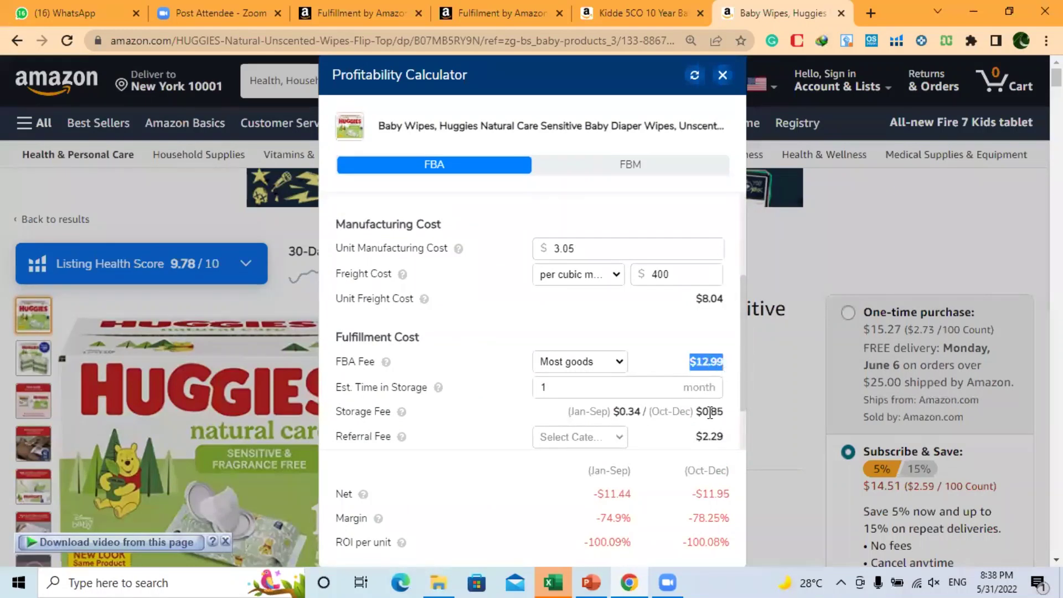
pyautogui.moveTo(696, 436); pyautogui.dragTo(728, 439)
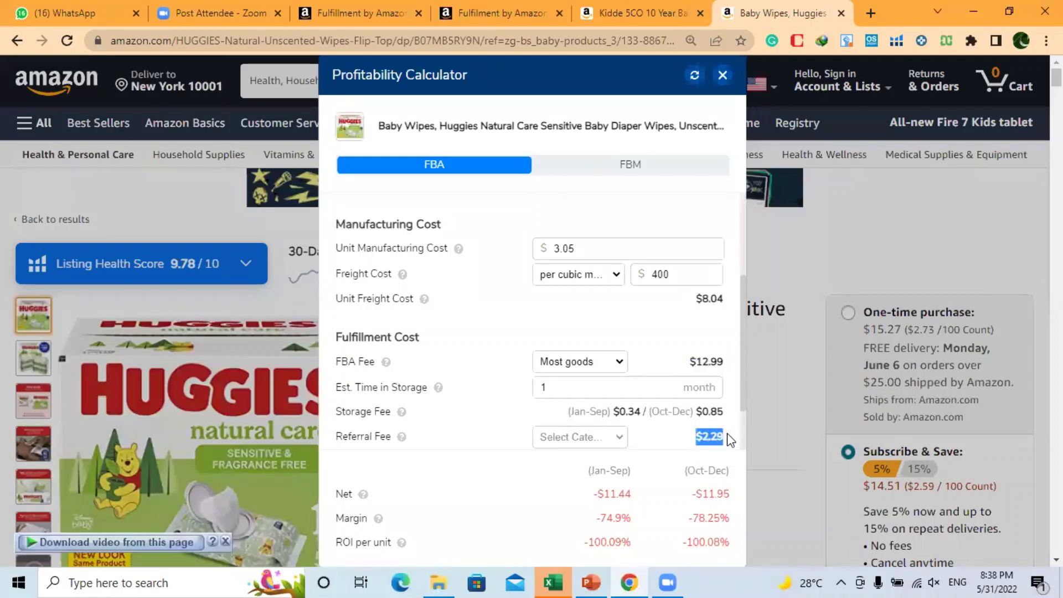
pyautogui.click(662, 330)
# Check the net, margin and ROI per unit for the wipes under FBA, and close the calculator.
pyautogui.scroll(-5, 663, 329)
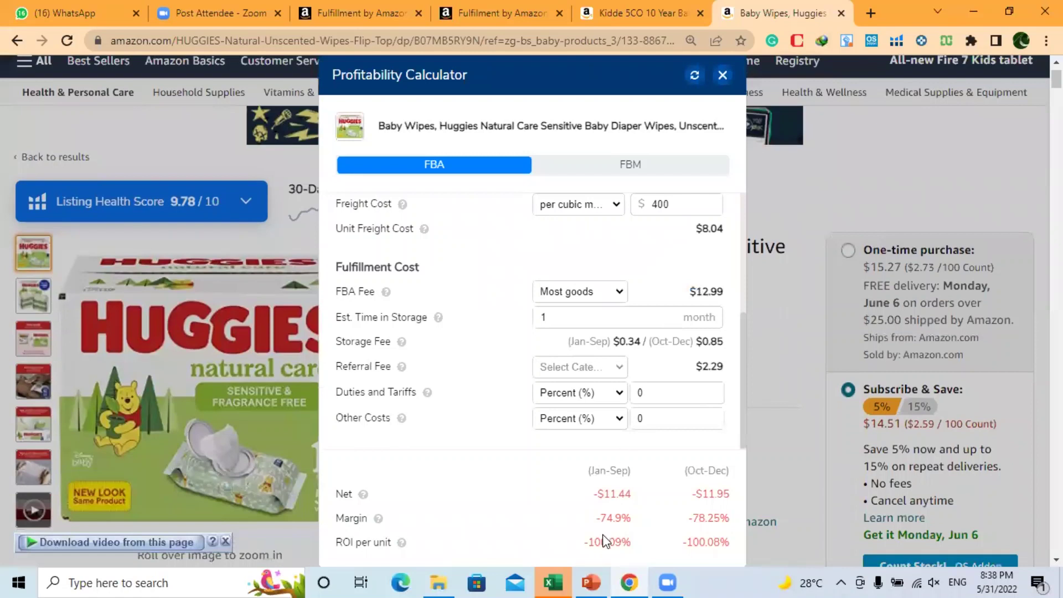
pyautogui.moveTo(589, 496); pyautogui.dragTo(636, 544)
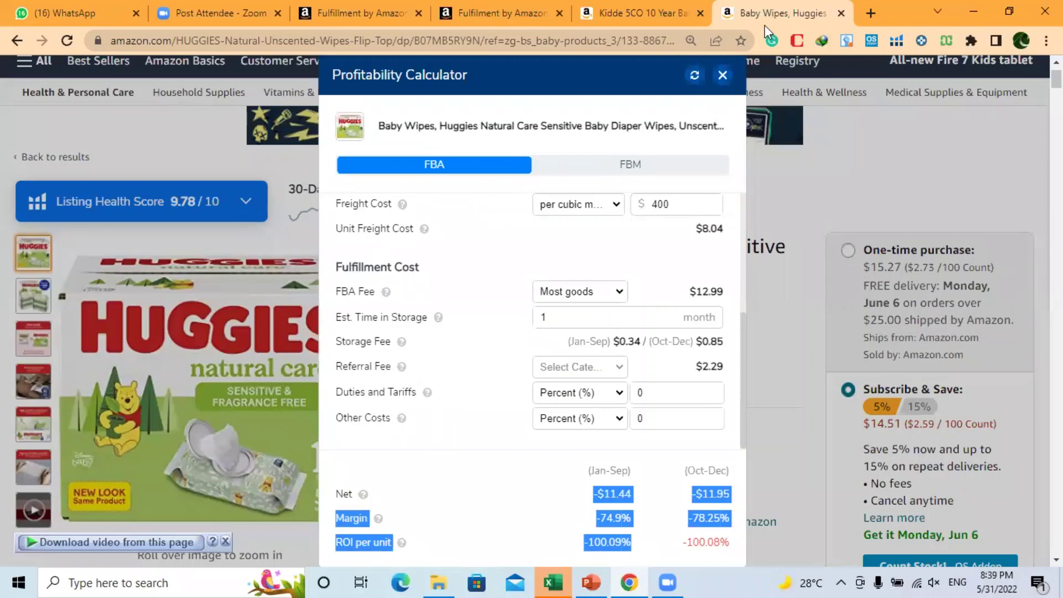
pyautogui.click(723, 76)
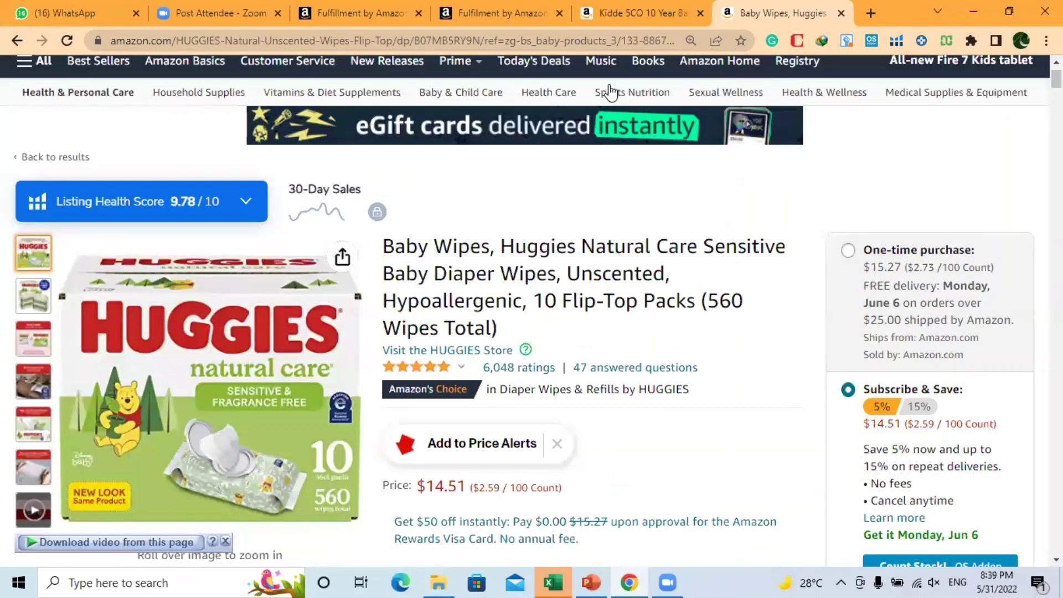
# Return to the Amazon Best Sellers overview and open the Home & Kitchen department.
pyautogui.click(17, 41)
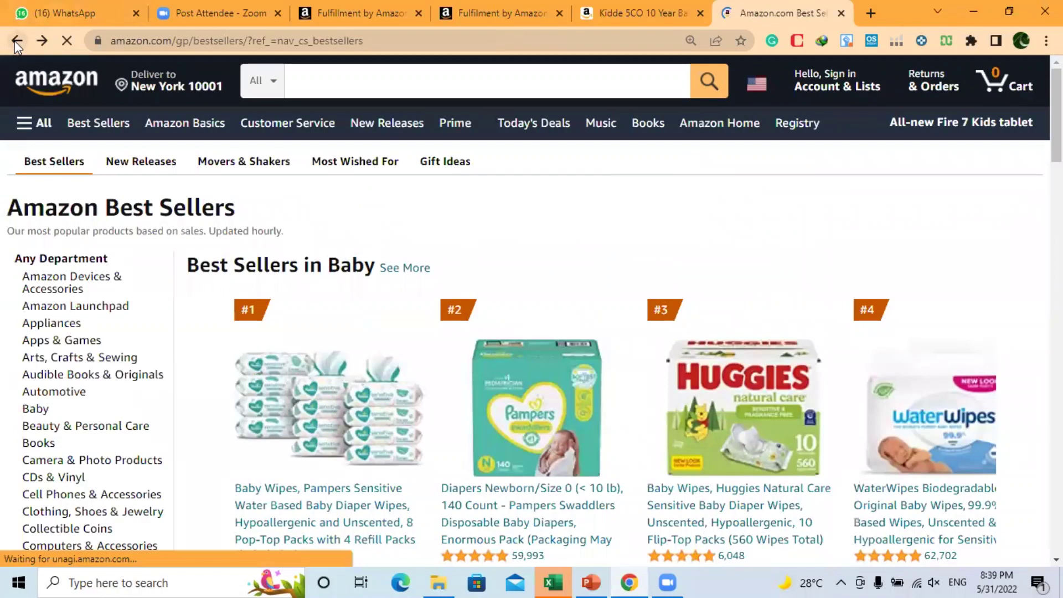
pyautogui.scroll(-4, 531, 310)
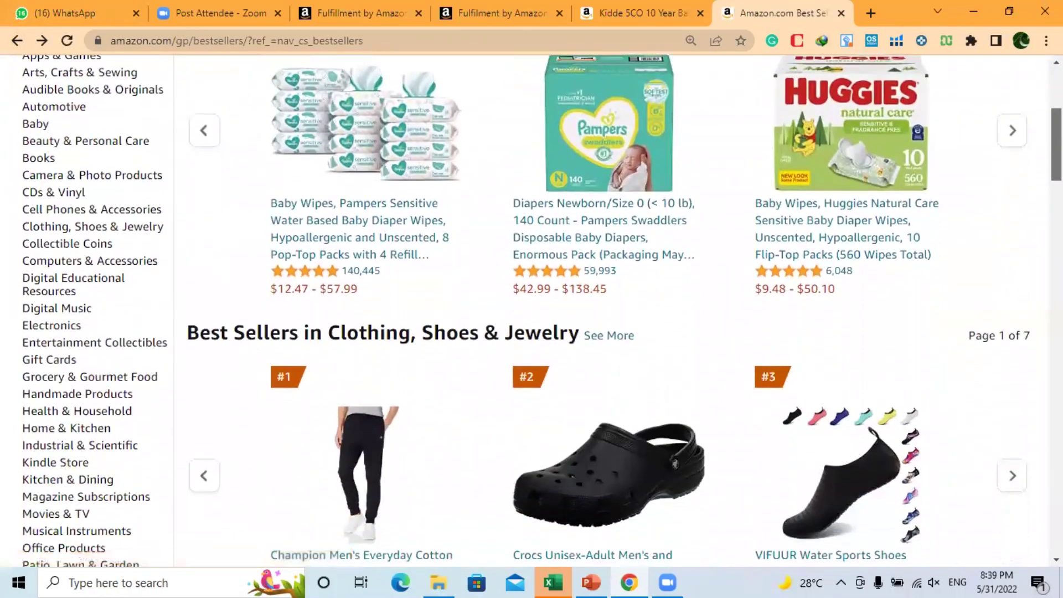
pyautogui.scroll(-1, 532, 310)
pyautogui.scroll(-1, 152, 301)
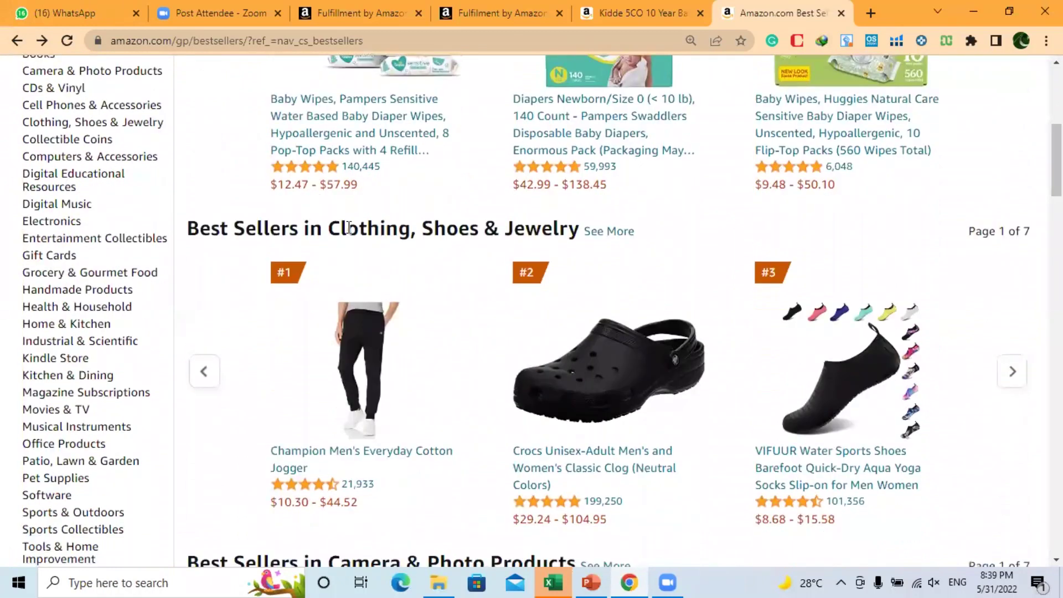
pyautogui.click(91, 326)
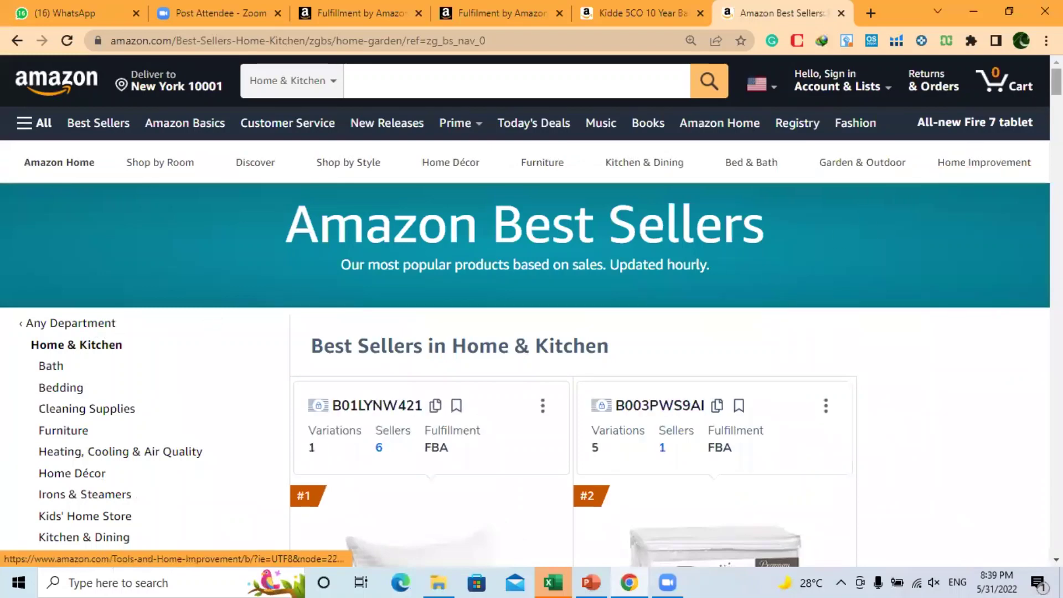
# Browse the Home & Kitchen best sellers for another product to evaluate.
pyautogui.scroll(-1, 526, 310)
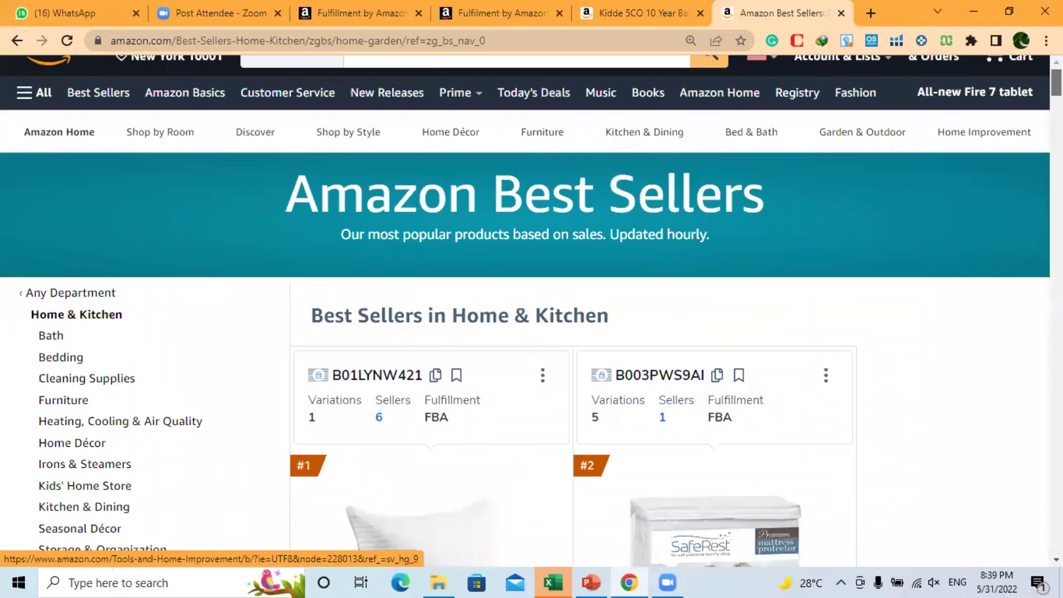
pyautogui.scroll(-10, 526, 310)
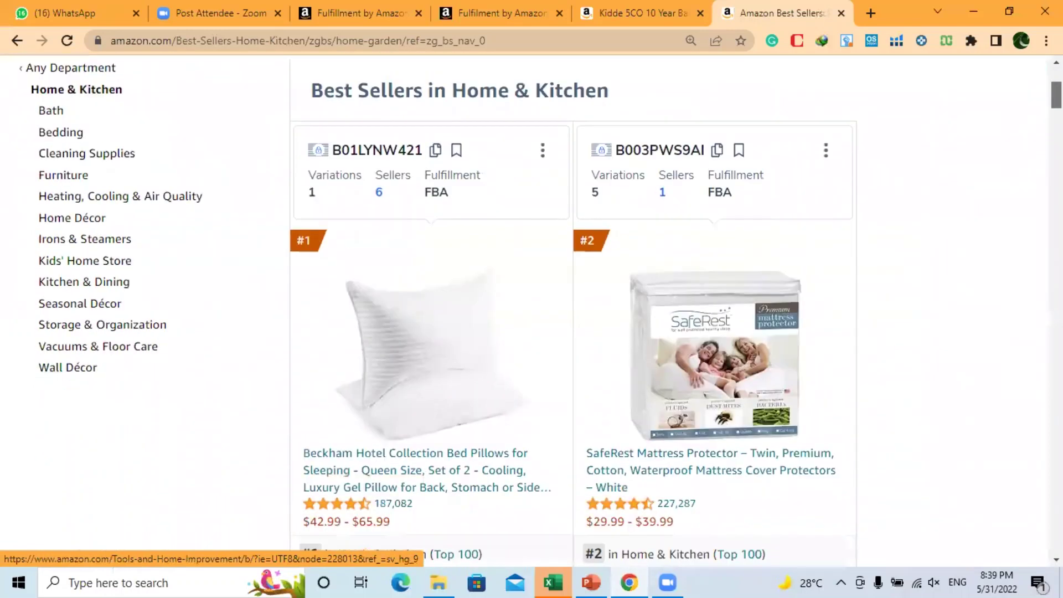
pyautogui.scroll(-7, 638, 370)
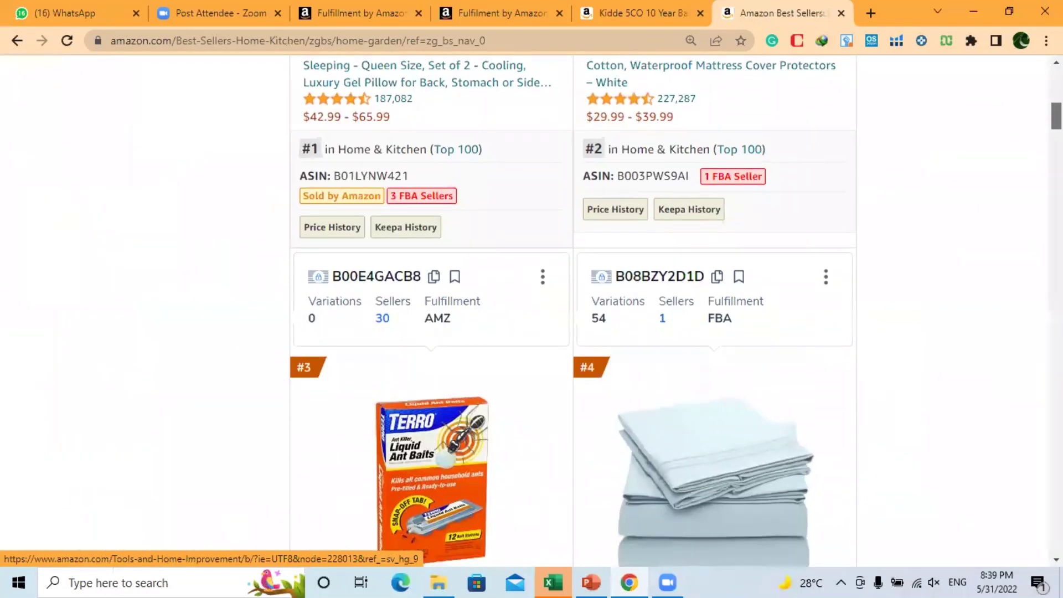
pyautogui.scroll(-3, 641, 375)
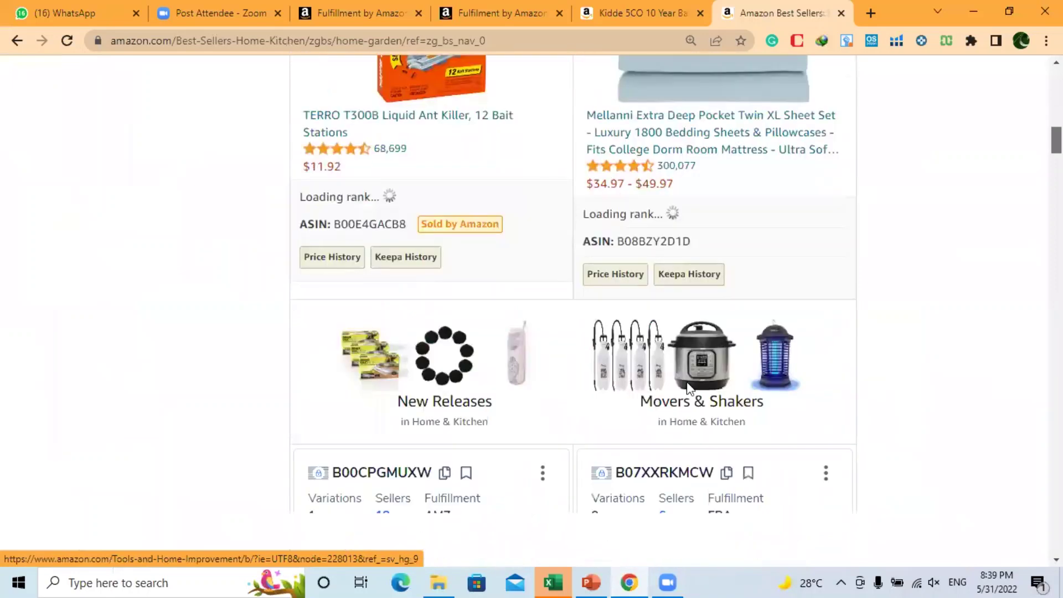
pyautogui.scroll(-5, 689, 387)
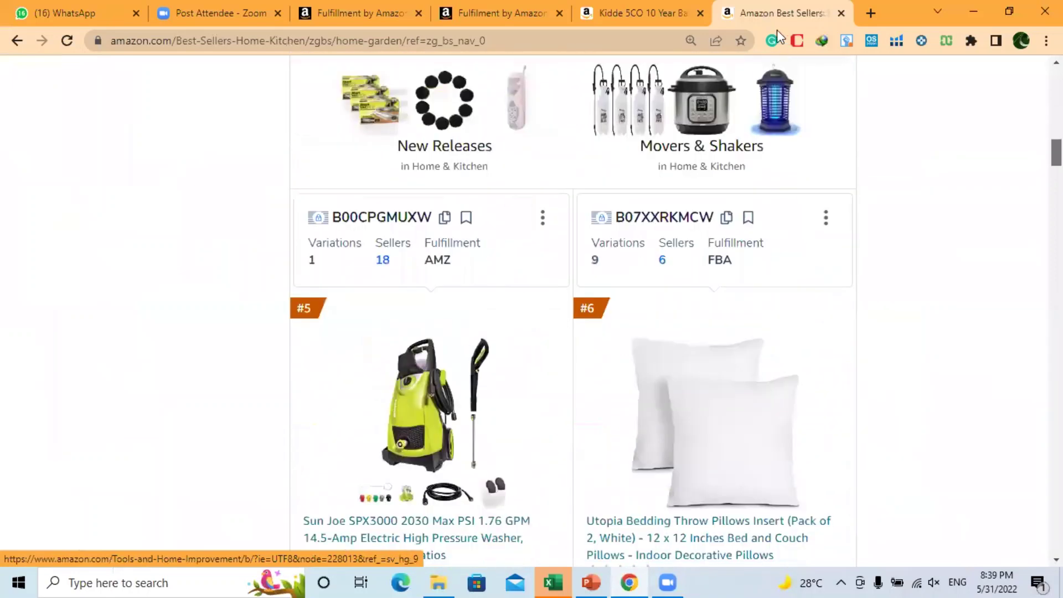
pyautogui.scroll(-4, 772, 12)
pyautogui.scroll(-4, 772, 11)
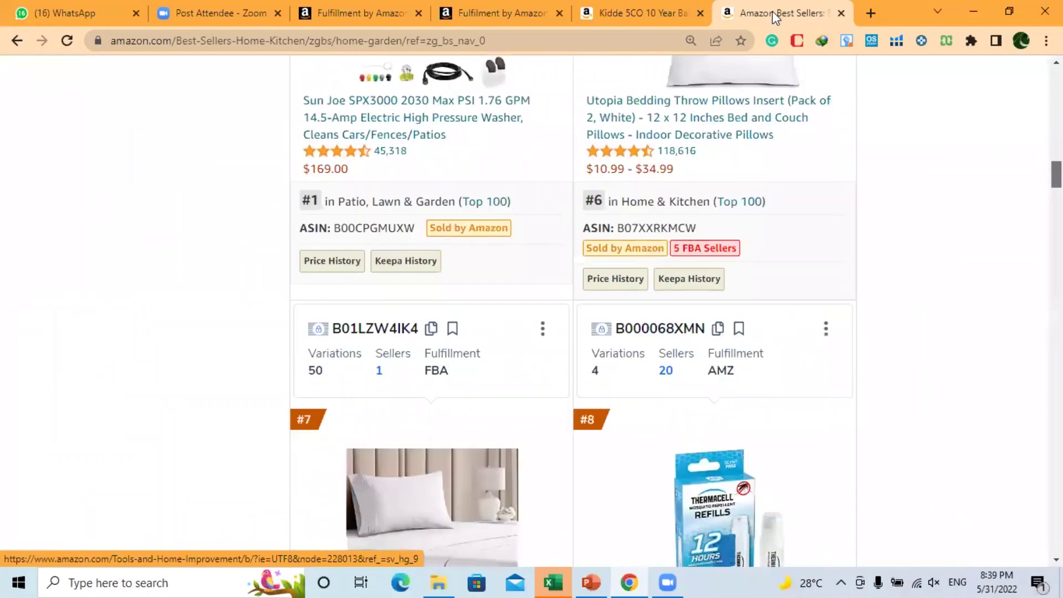
# Open the Thermacell mosquito repellent refills listing from the best sellers in a new browser tab and switch to it.
pyautogui.scroll(-3, 773, 11)
pyautogui.scroll(-1, 772, 18)
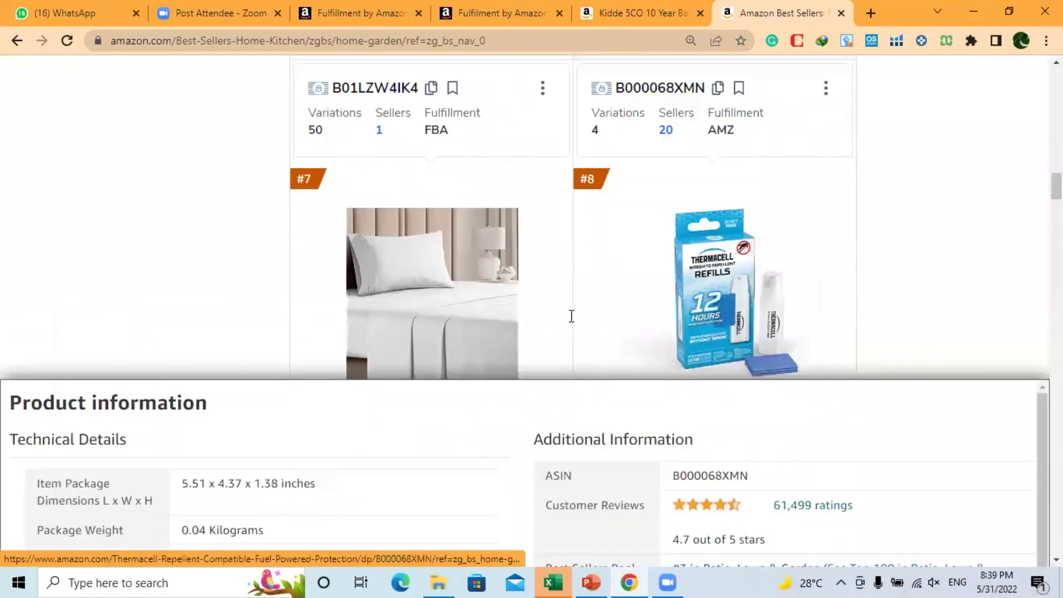
pyautogui.rightClick(699, 310)
pyautogui.click(769, 39)
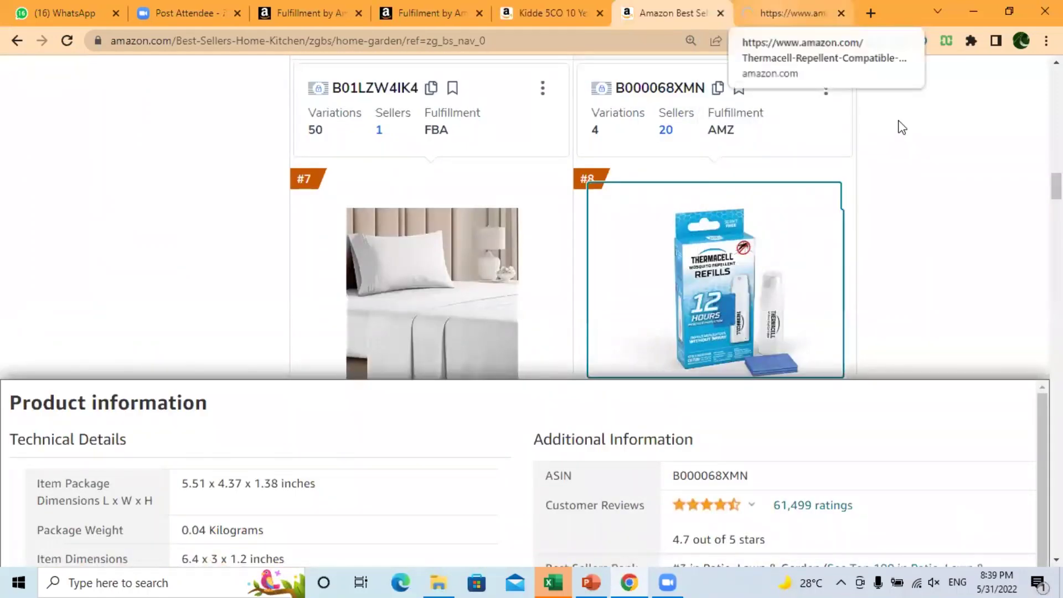
pyautogui.click(794, 13)
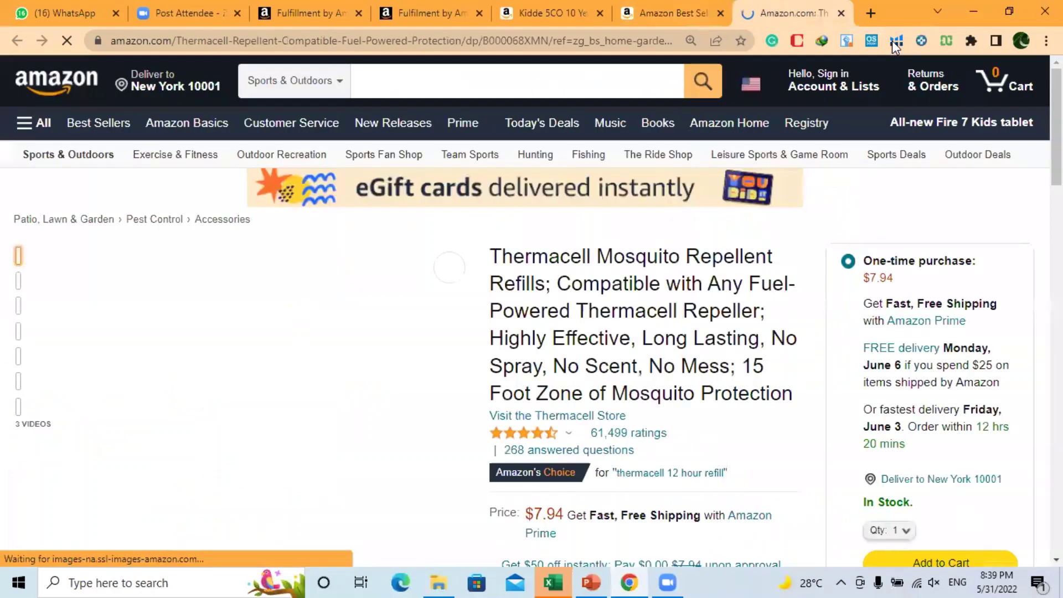
# Launch Helium 10's Profitability Calculator for the Thermacell refills and dismiss the CNET Shopping price notice.
pyautogui.click(893, 41)
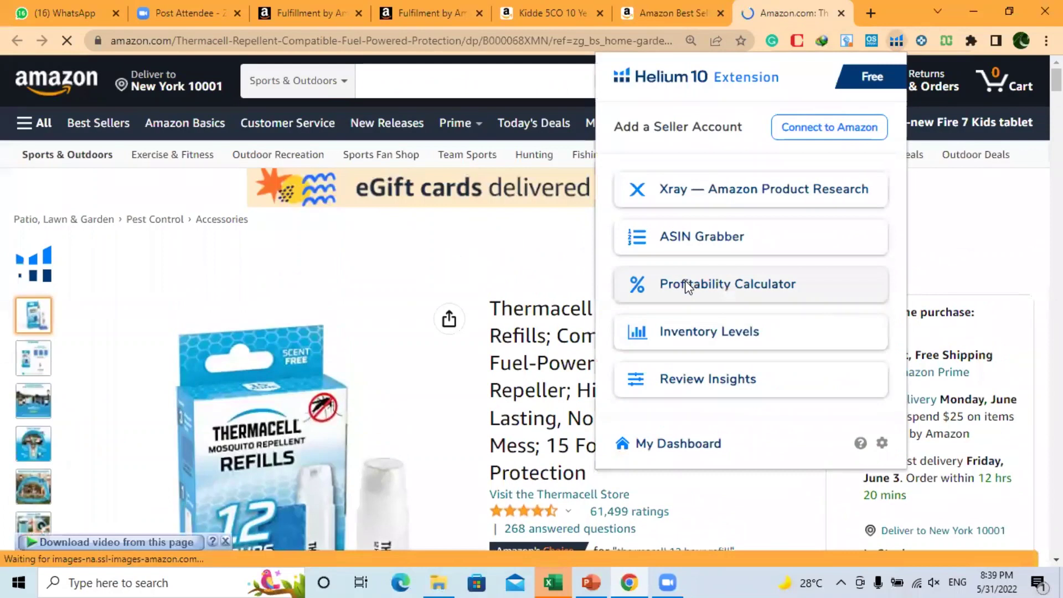
pyautogui.click(686, 281)
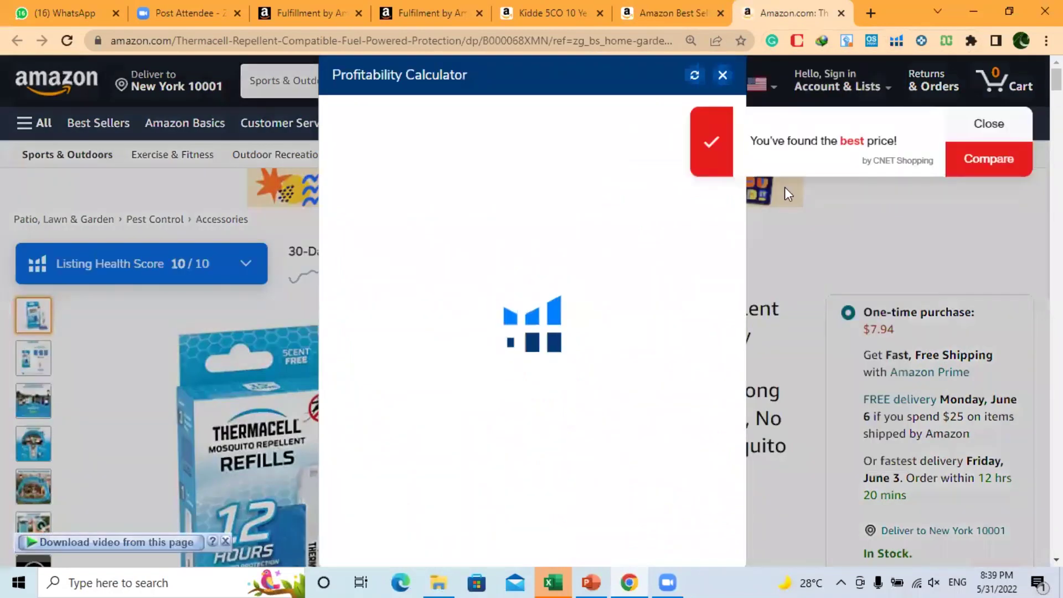
pyautogui.click(989, 124)
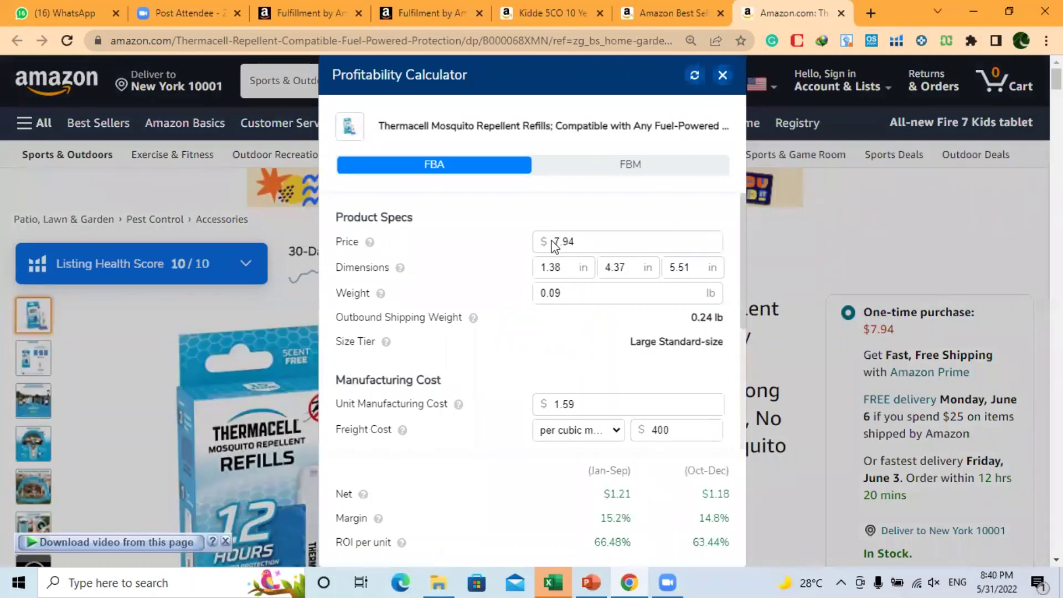
# Check the refills' price and unit manufacturing cost, and review the Fulfillment Cost section under FBA.
pyautogui.moveTo(553, 242); pyautogui.dragTo(578, 245)
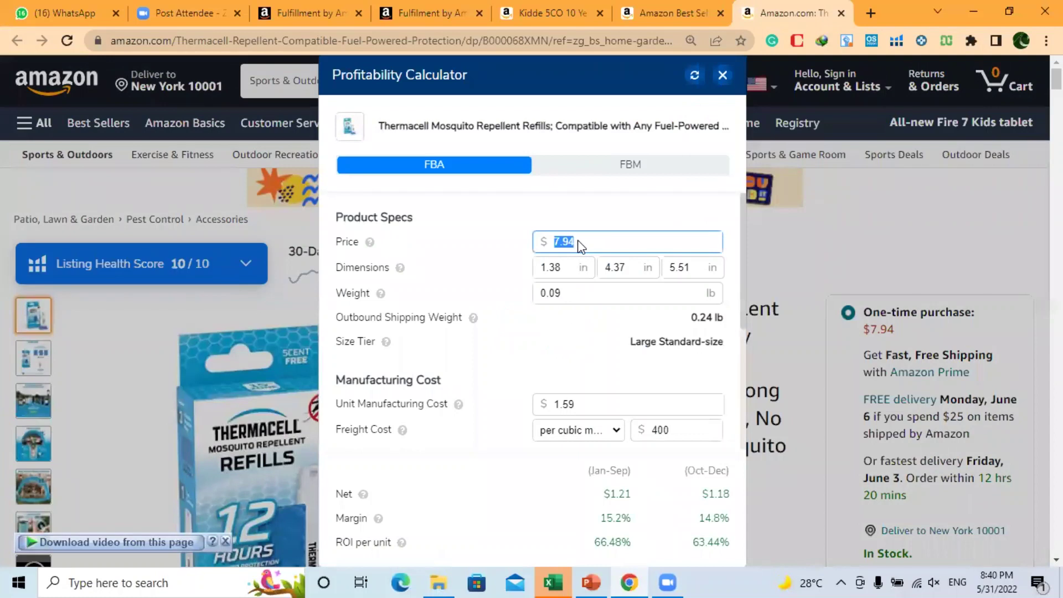
pyautogui.moveTo(553, 404); pyautogui.dragTo(575, 402)
pyautogui.click(528, 382)
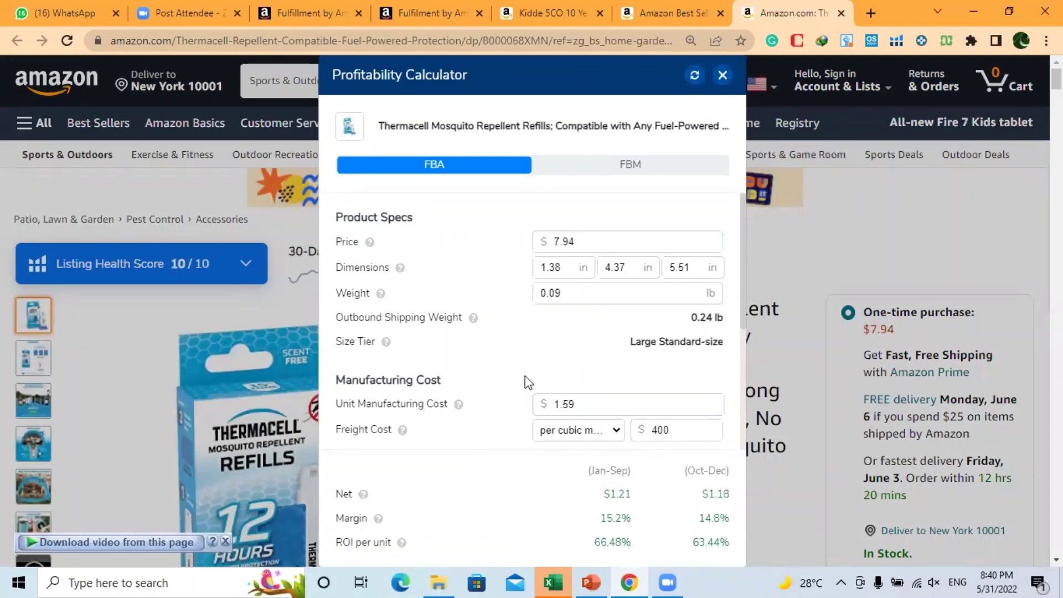
pyautogui.scroll(-3, 528, 382)
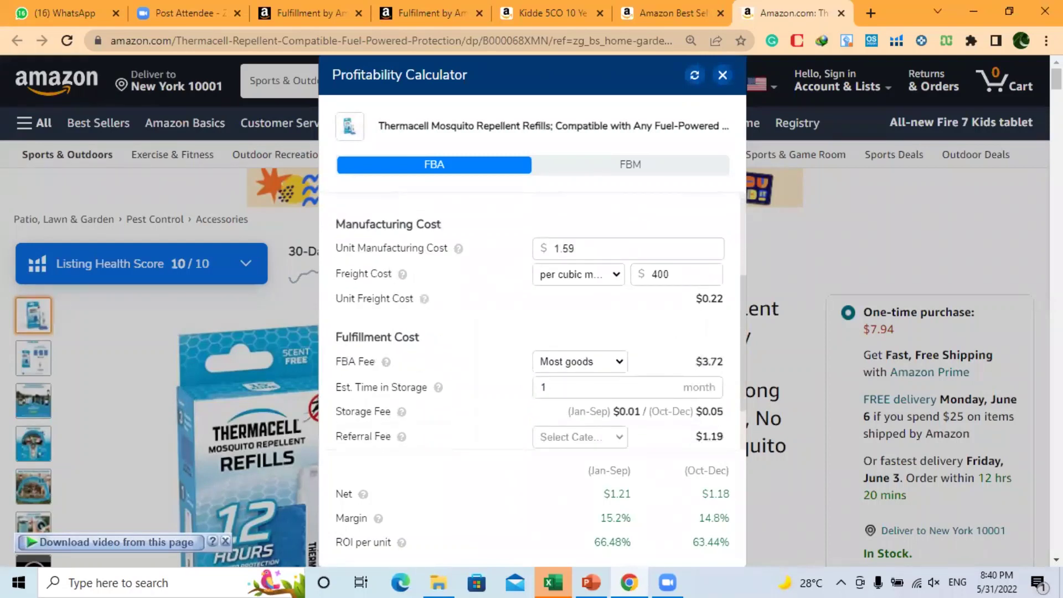
pyautogui.hotkey('ctrl', 'a')
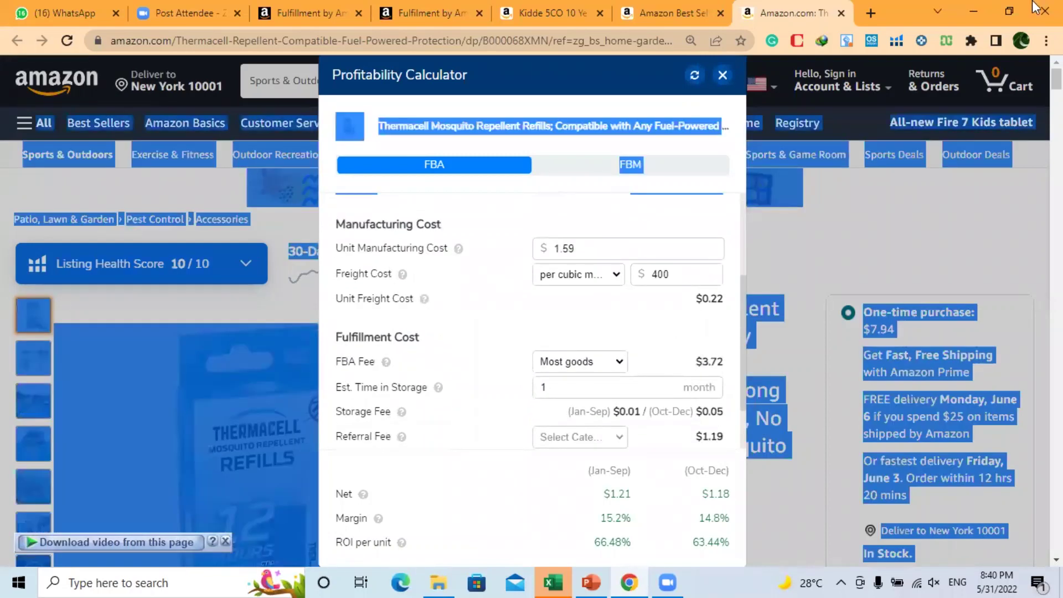
pyautogui.click(679, 319)
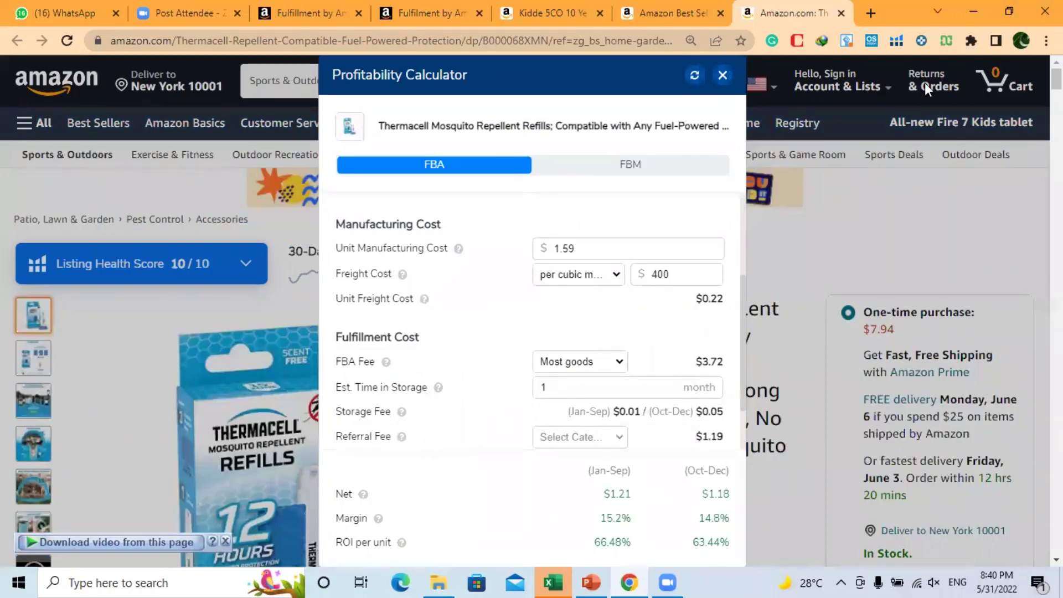
pyautogui.hotkey('ctrl', 'a')
pyautogui.click(441, 217)
# Compare the refills' net, margin and ROI per unit under FBM with the January–September figures under FBA.
pyautogui.click(635, 173)
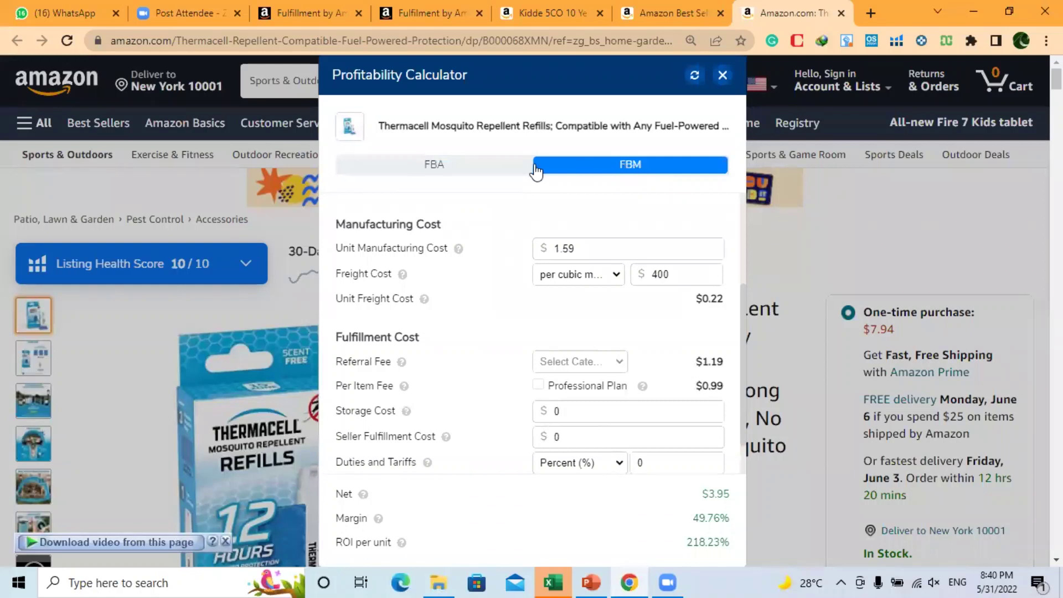
pyautogui.click(473, 168)
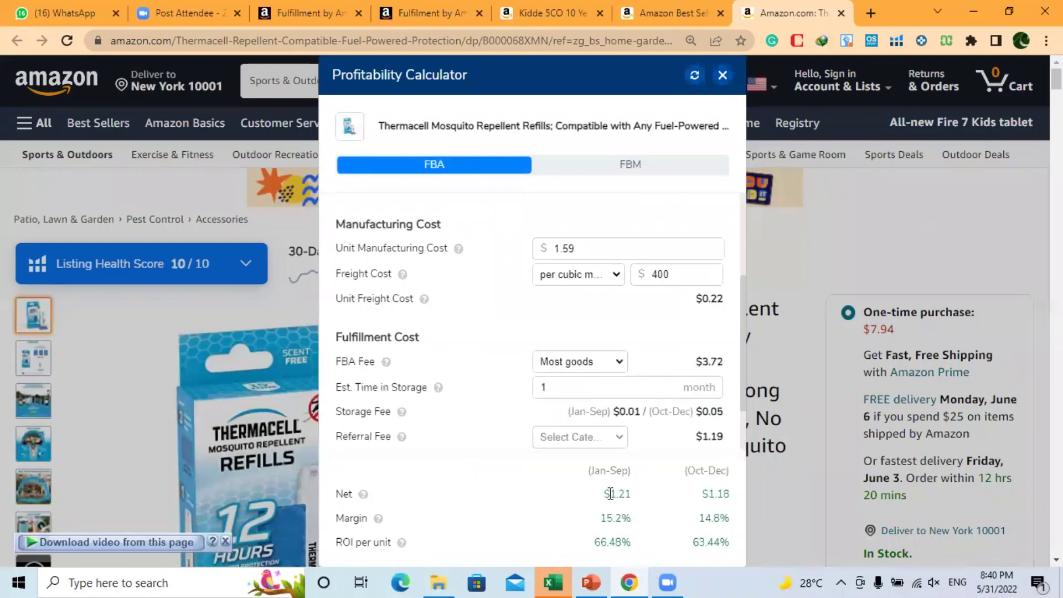
pyautogui.moveTo(590, 471); pyautogui.dragTo(635, 475)
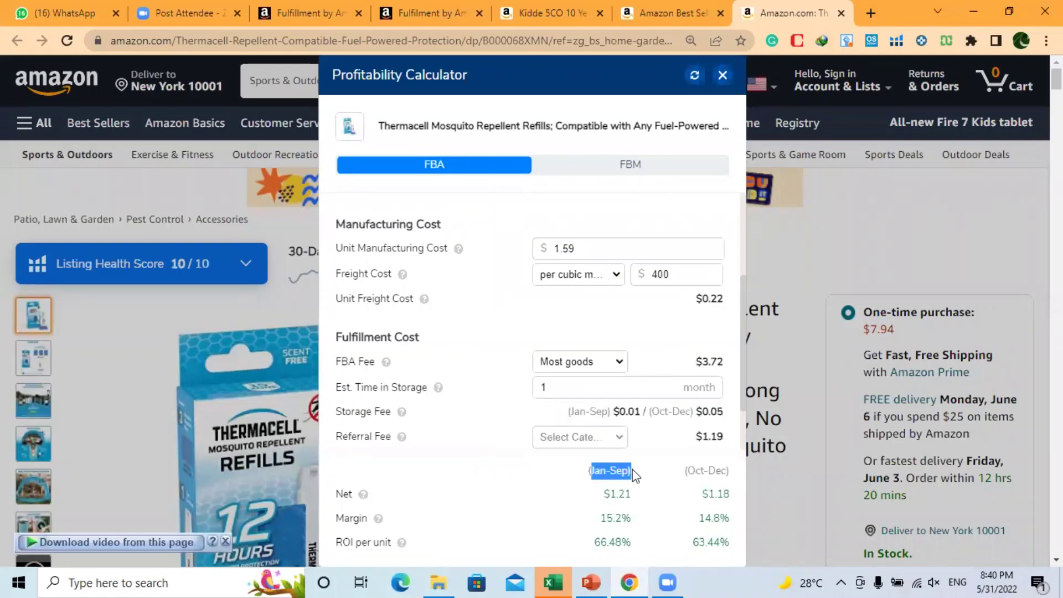